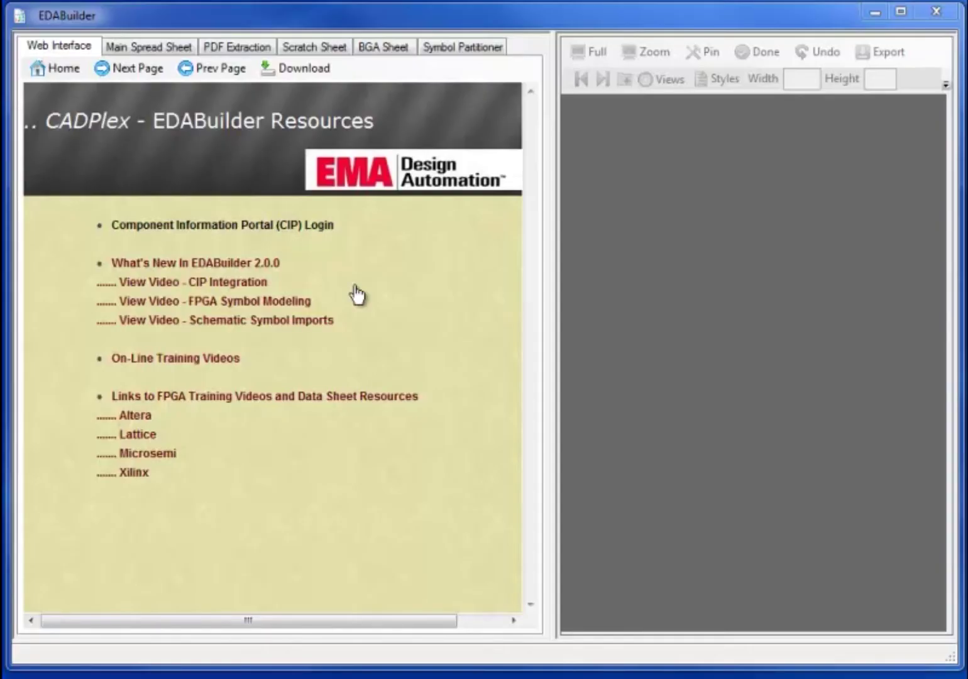
Log in to the Component Information Portal and drag the splitter so the CIS DB Search page fits
left_click(356, 286)
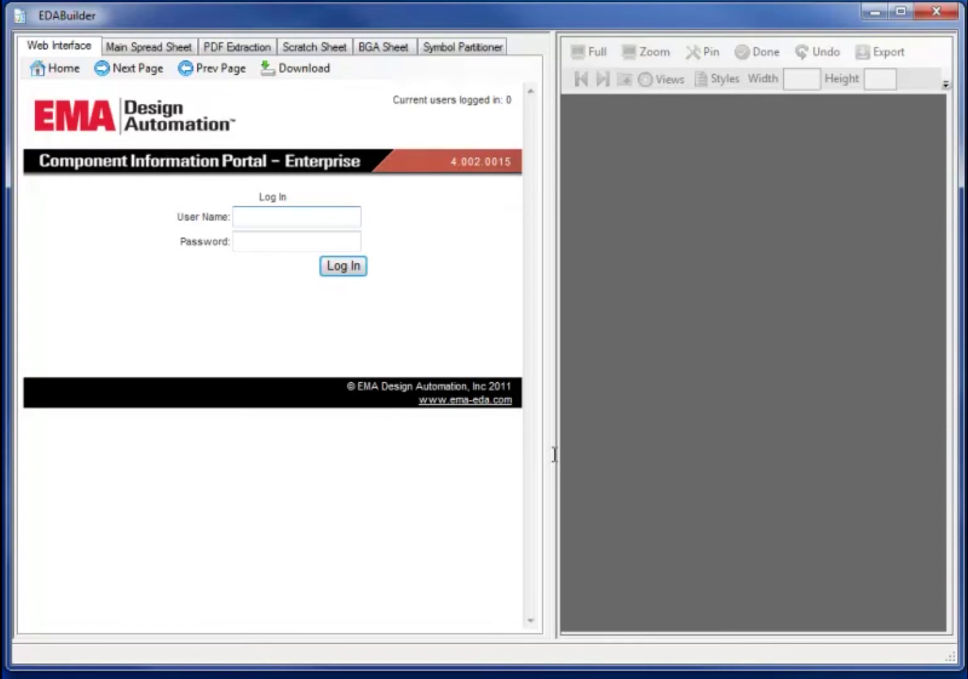
left_click_drag(553, 454, 891, 513)
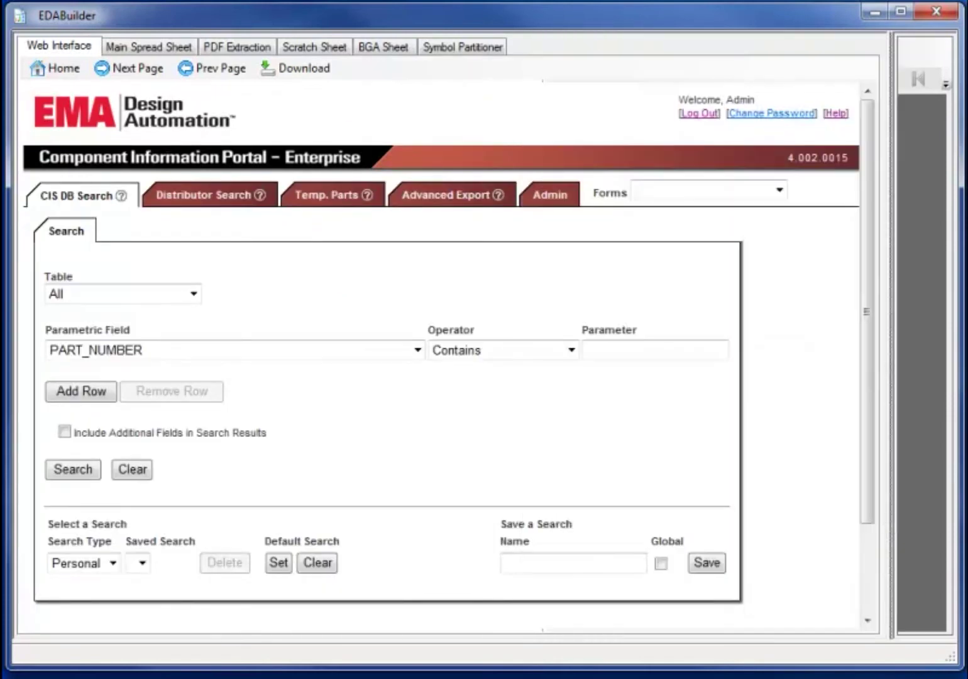
Search Digi-Key for 'Altera Cyclone III 484' and download the EP3C40F484C8N part's attributes
left_click(213, 197)
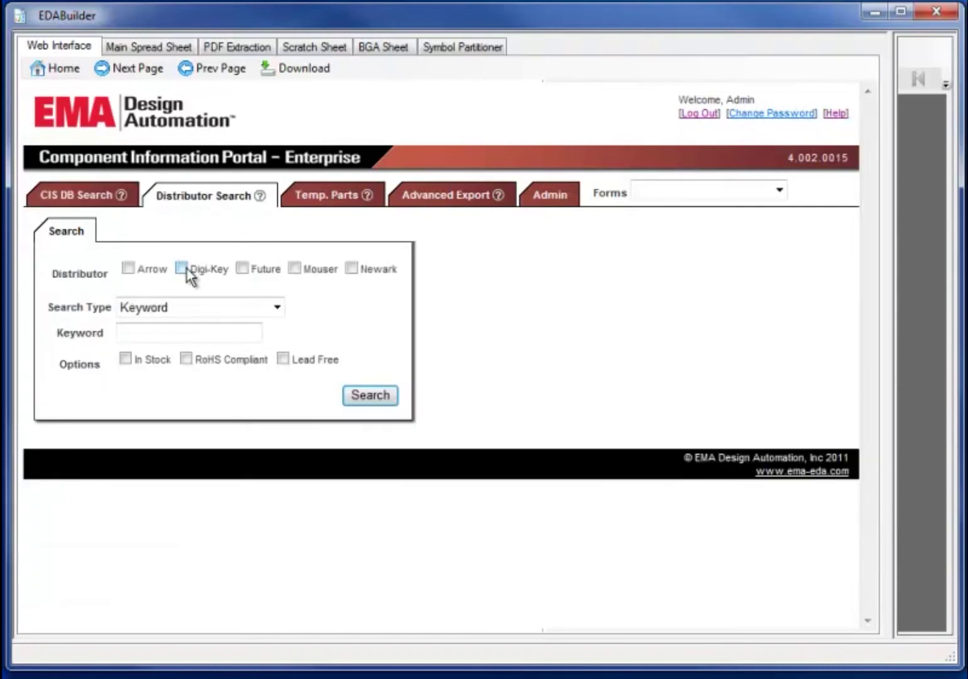
left_click(182, 269)
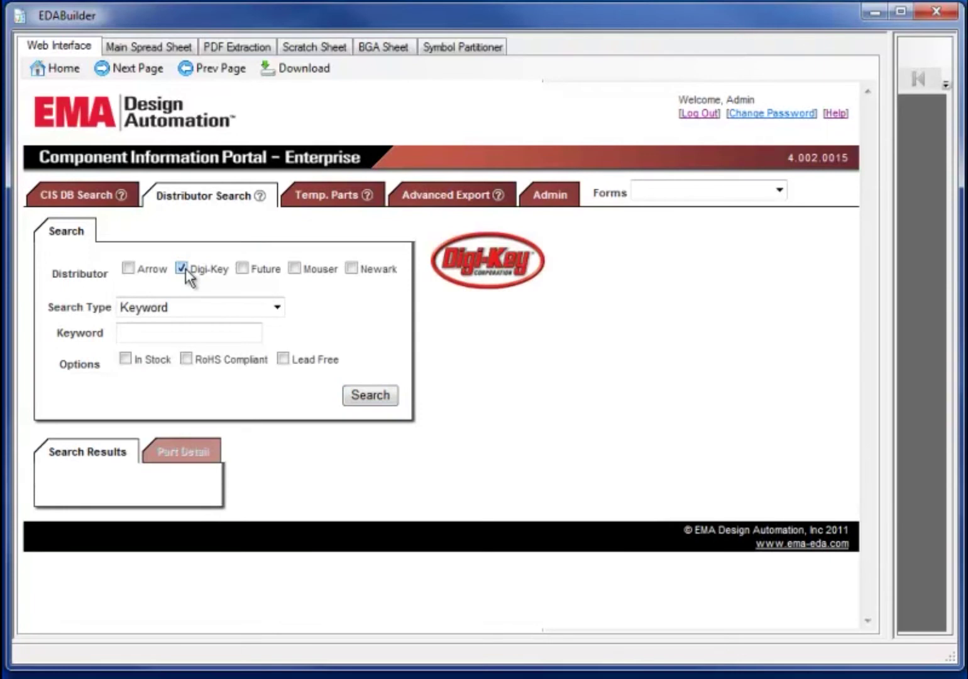
type("Altera Cyclone III 484")
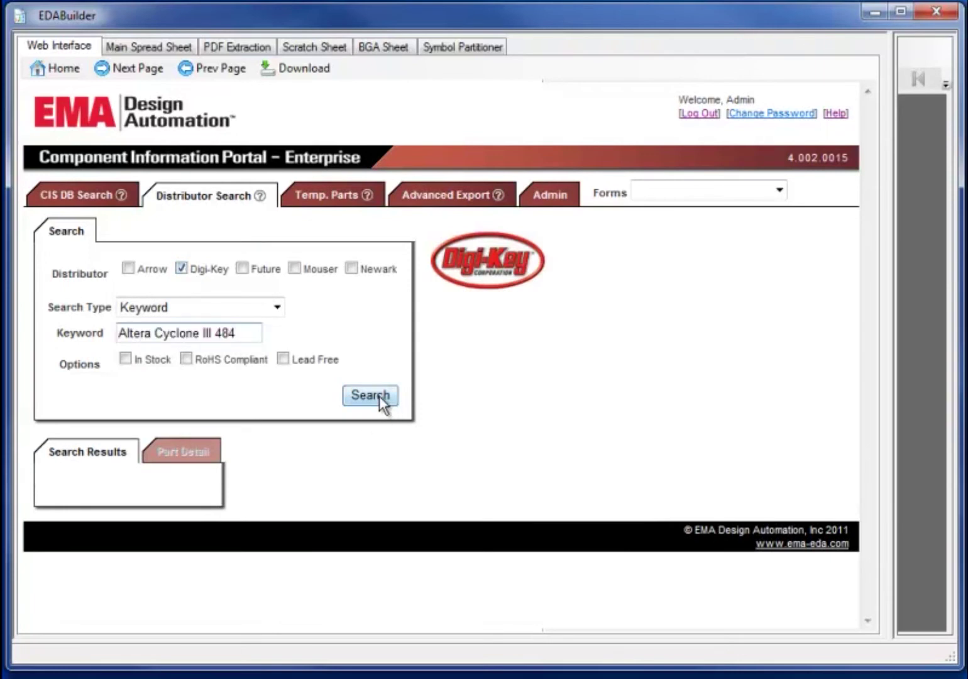
left_click(380, 396)
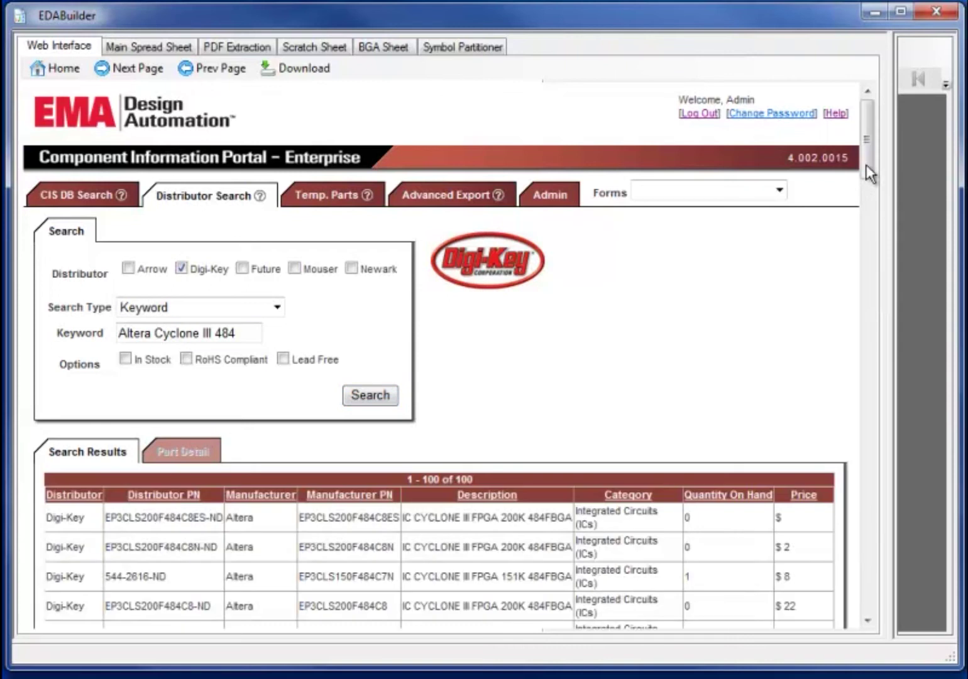
left_click_drag(867, 167, 864, 245)
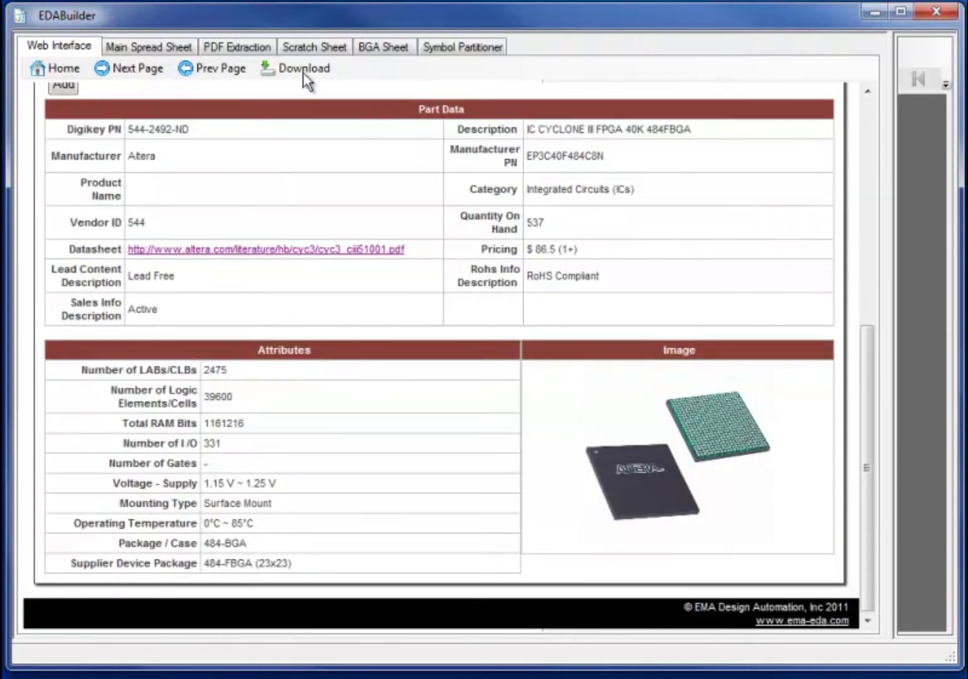
left_click(303, 71)
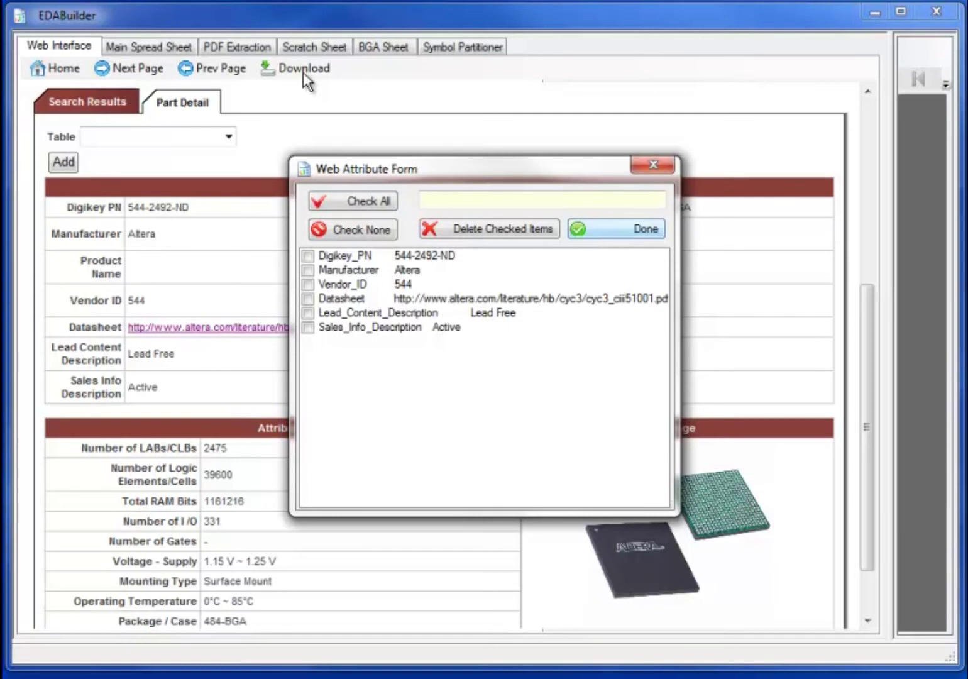
Add temporary part TMP-6 to the ICs table with footprint and schematic part left UNASSIGNED
key("Return")
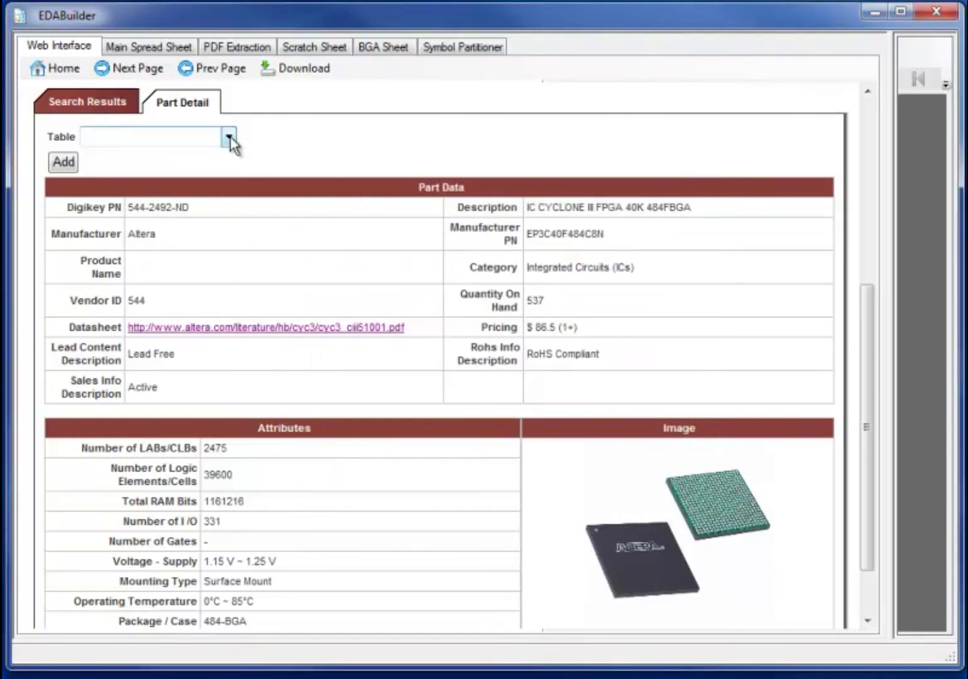
left_click(229, 137)
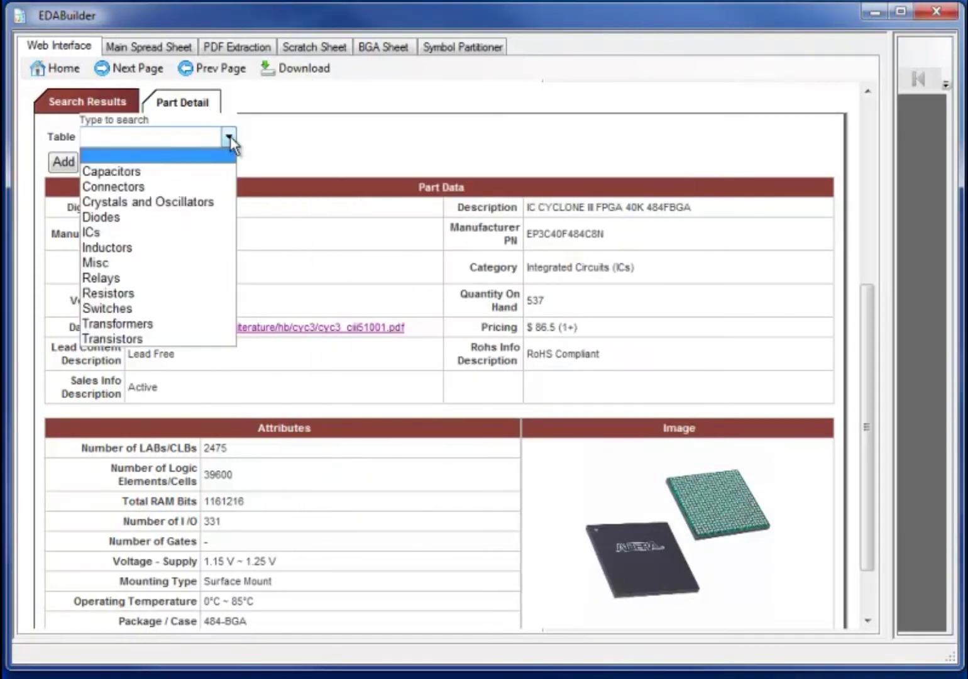
type("i")
key("Return")
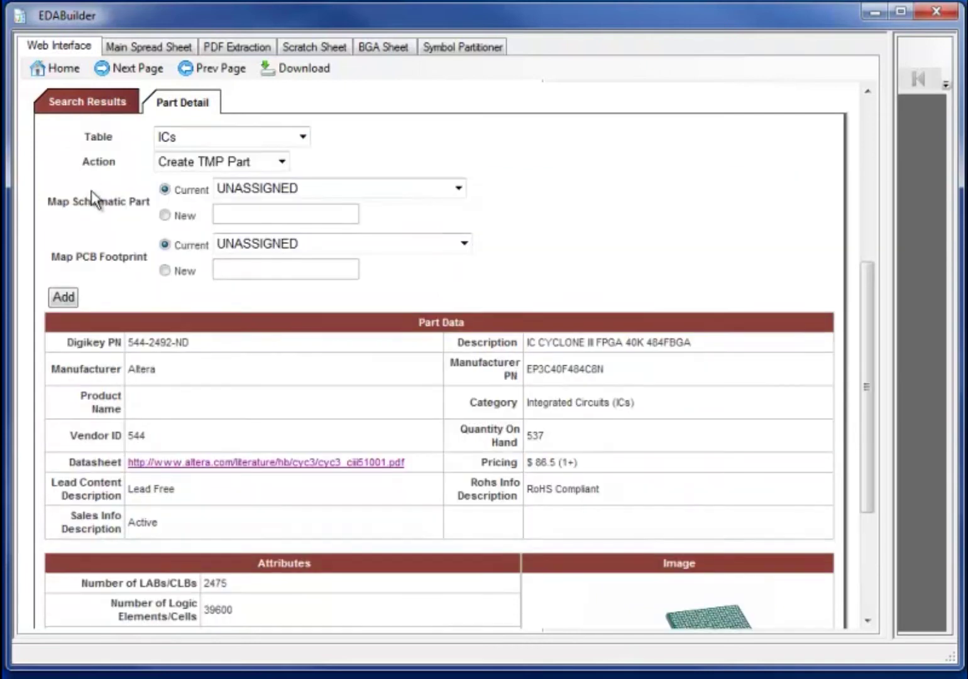
key("Tab")
key("alt+Down")
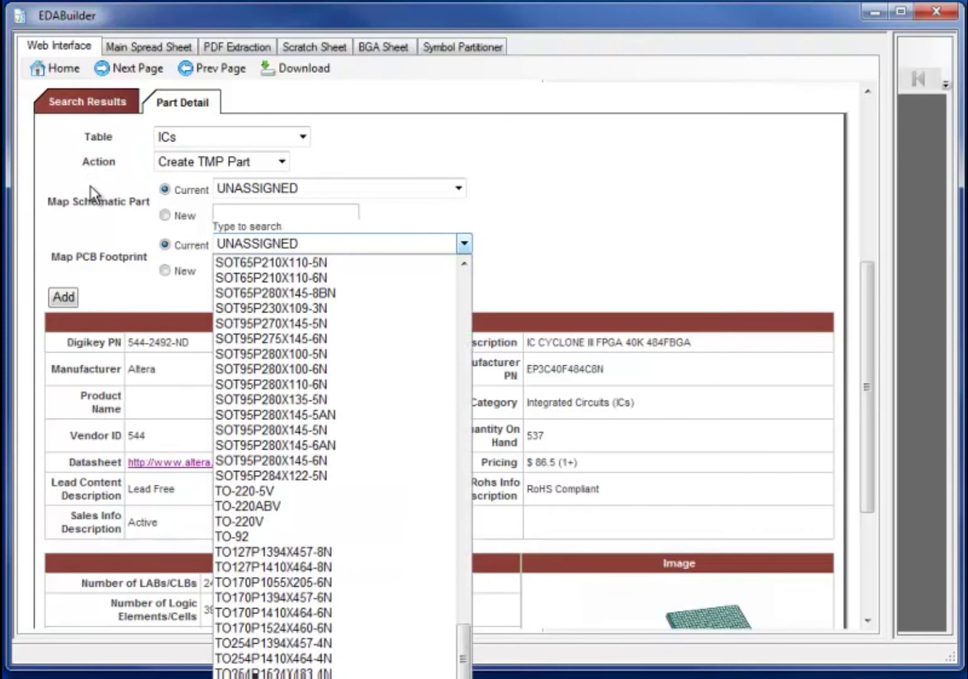
left_click(398, 236)
left_click(421, 183)
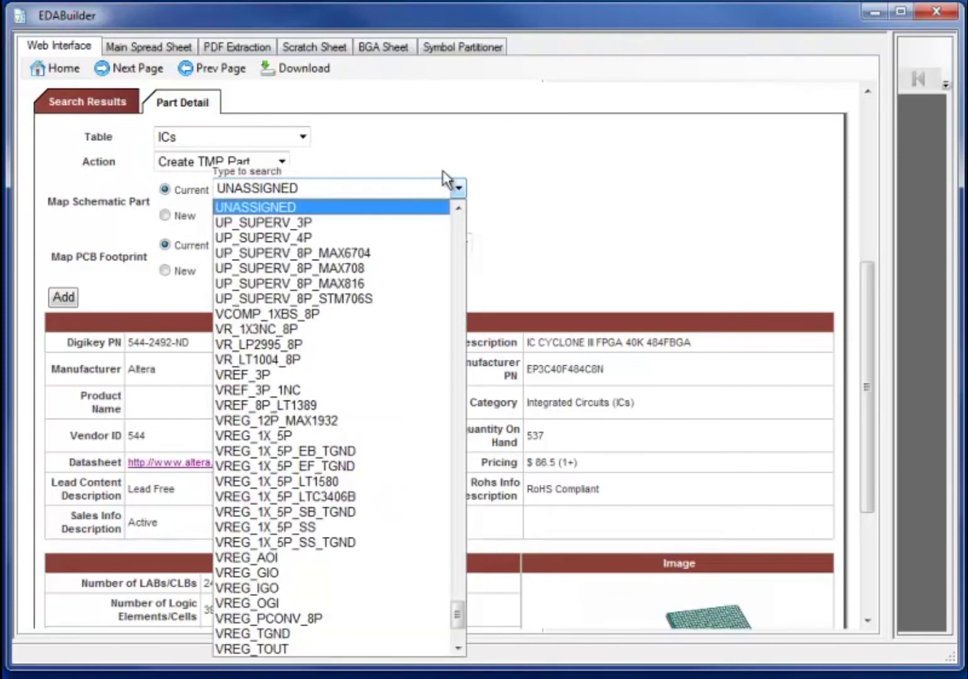
left_click(458, 188)
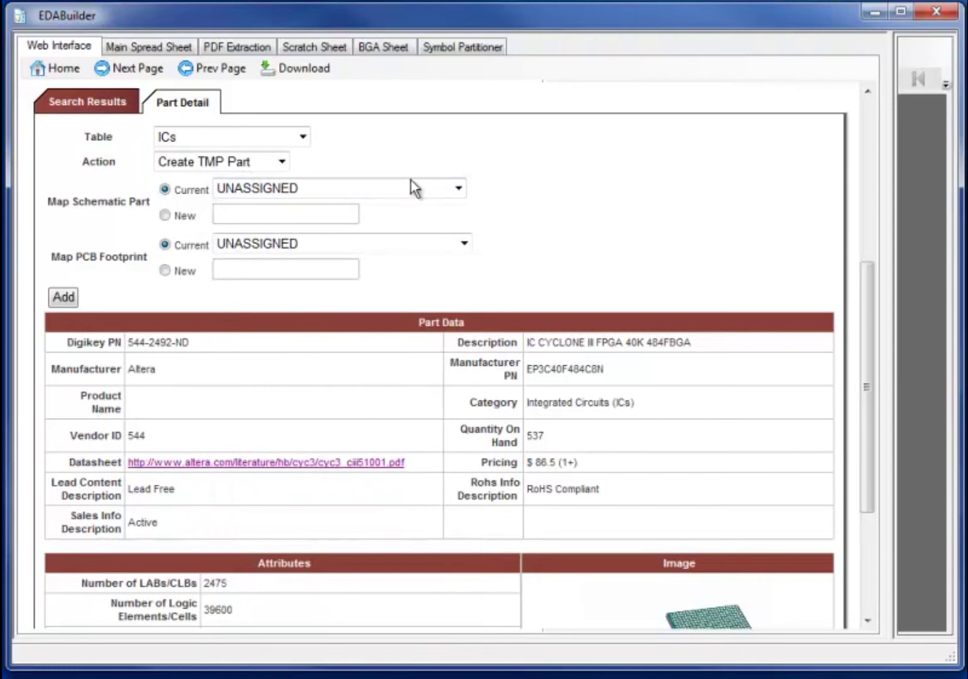
left_click(64, 297)
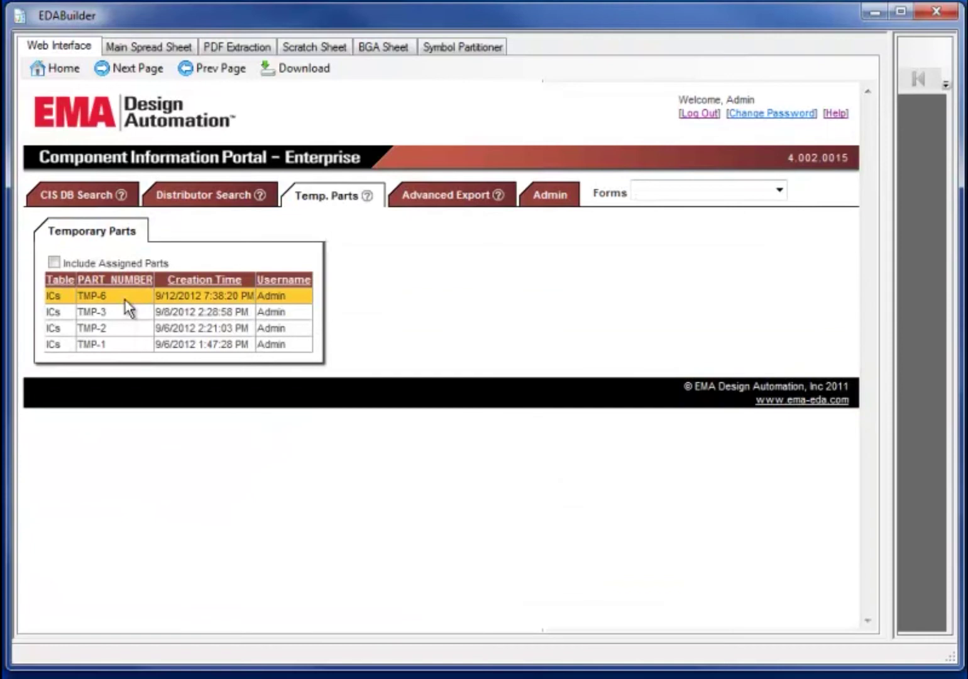
Change part TMP-6's PART_NUMBER to ID_12345 and save the update
left_click(125, 299)
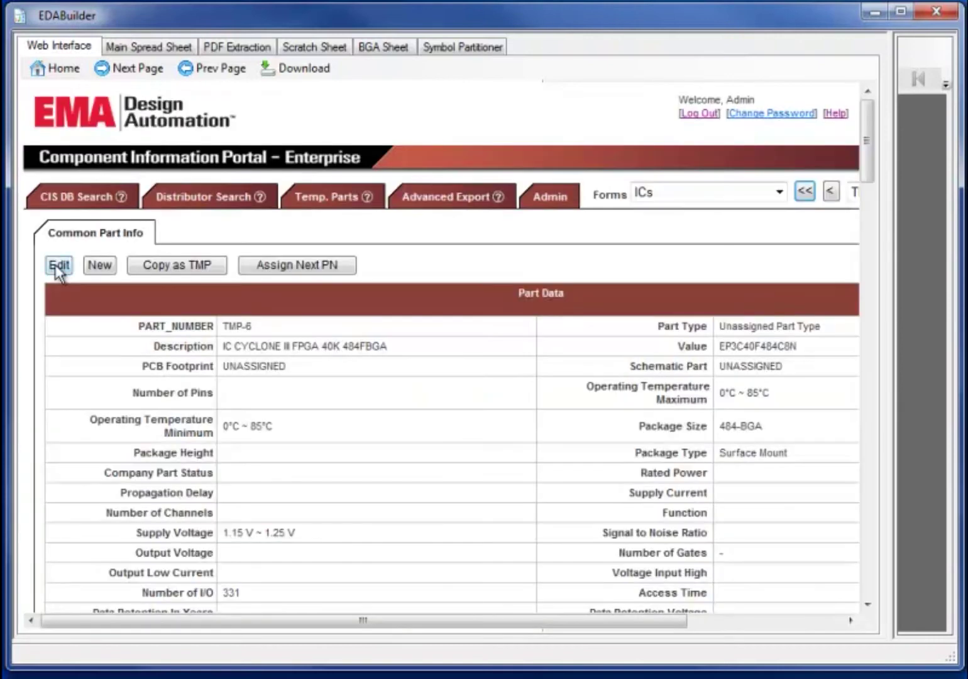
left_click(58, 266)
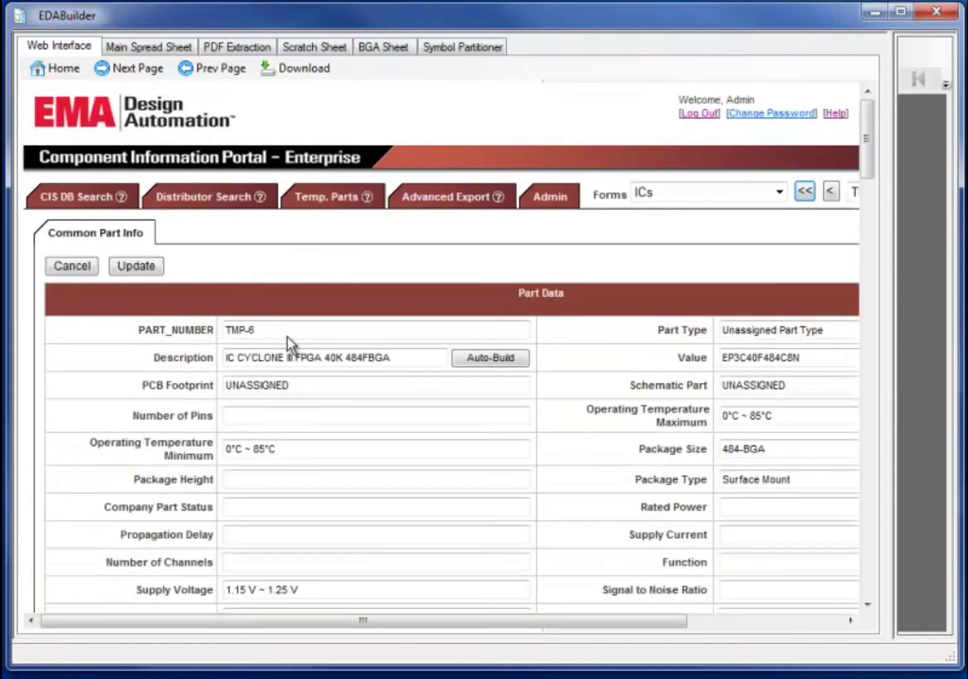
triple_click(284, 334)
type("ID_12345")
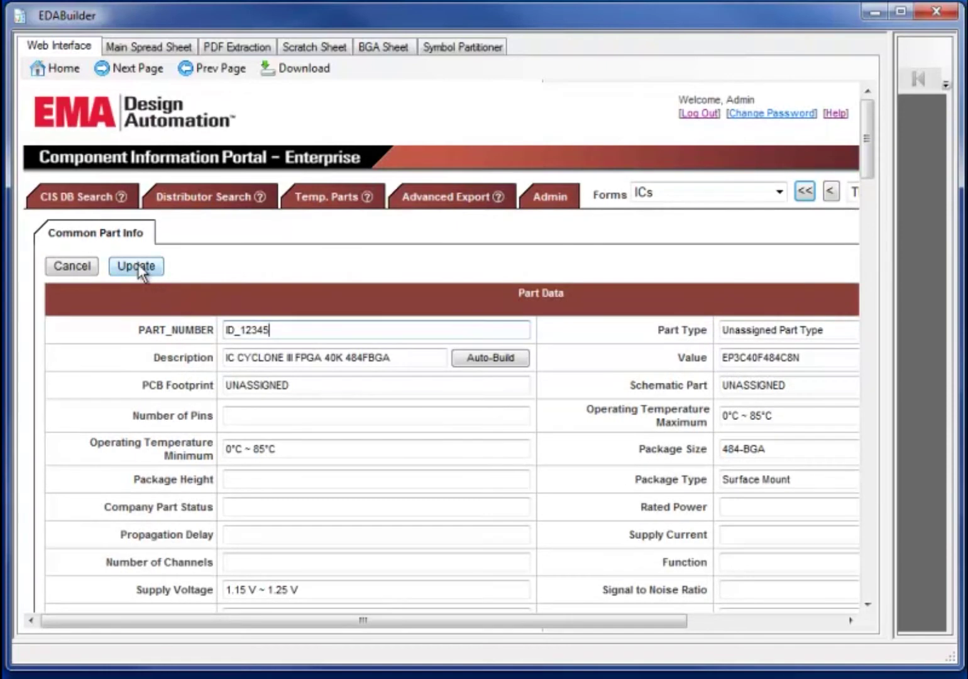
left_click(137, 264)
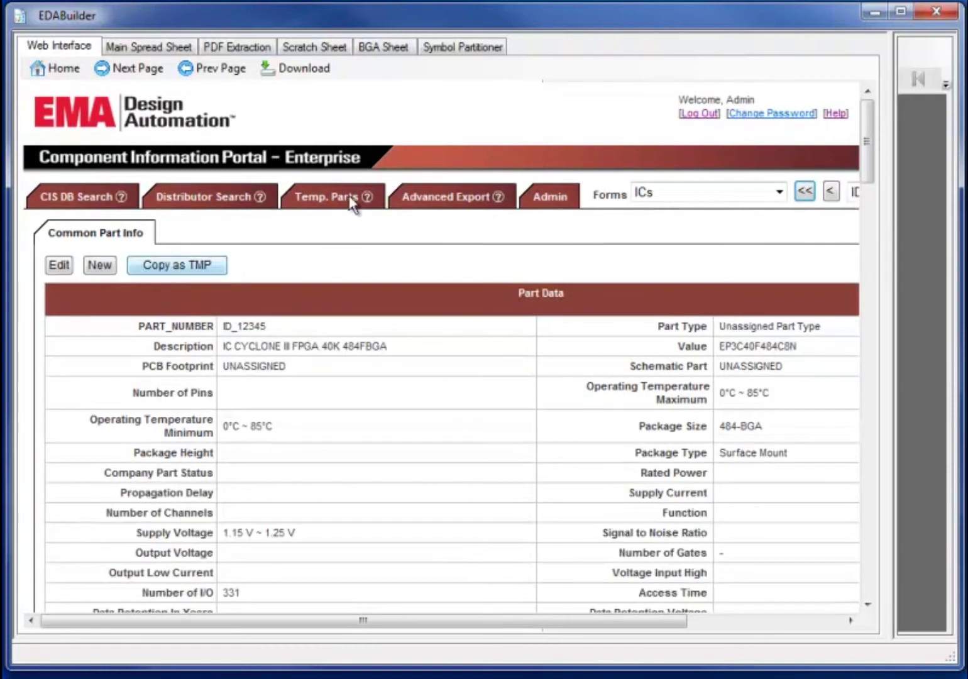
Search the CIS database for ID_1234 and open the ID_12345 result
left_click(350, 200)
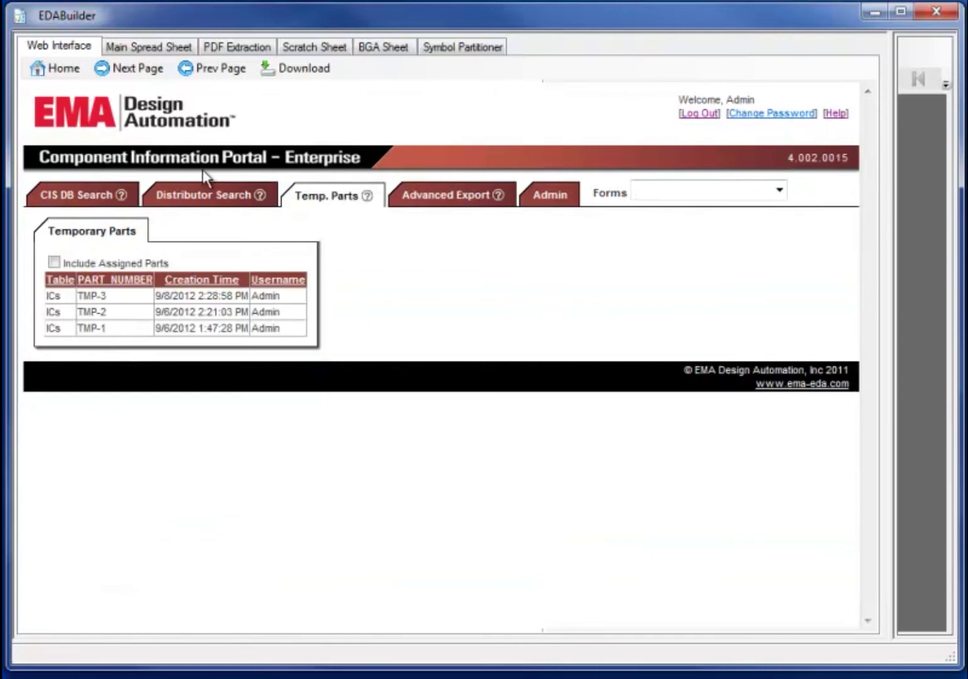
left_click(60, 195)
type("ID_1234")
key("Return")
scroll(731, 356, "down", 3)
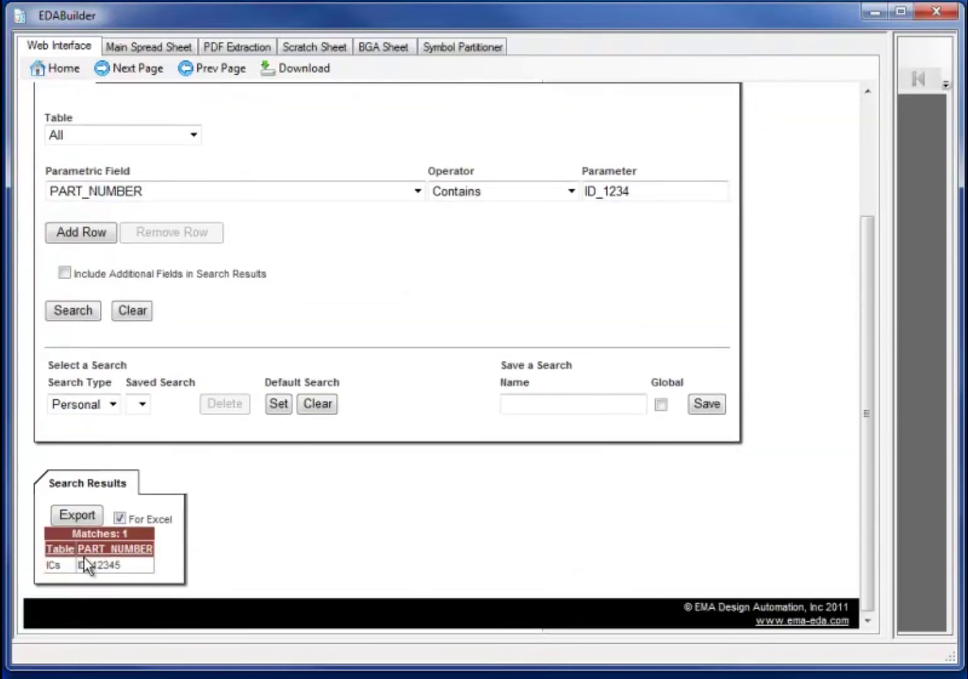
left_click(91, 565)
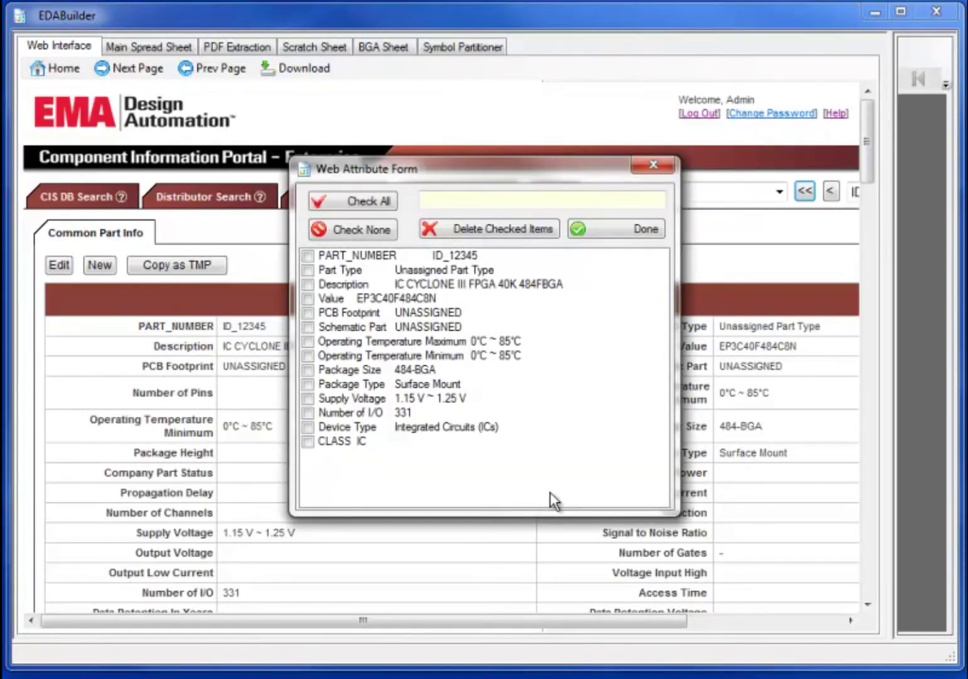
left_click(626, 233)
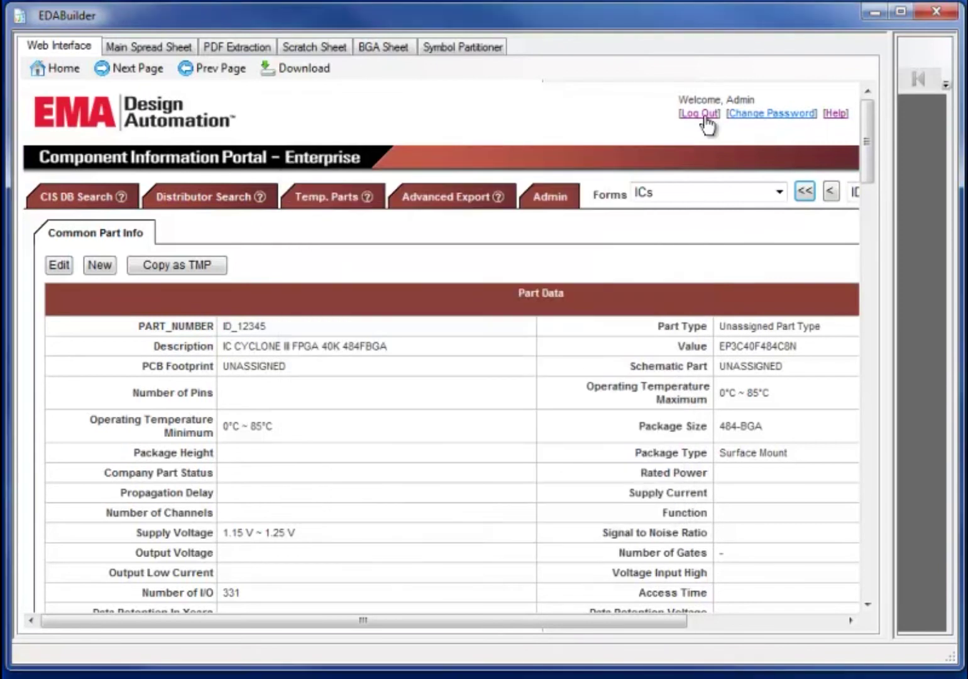
Download the Altera Cyclone III EP3C40 pin-out TXT file and view it in the Scratch Sheet
left_click(700, 114)
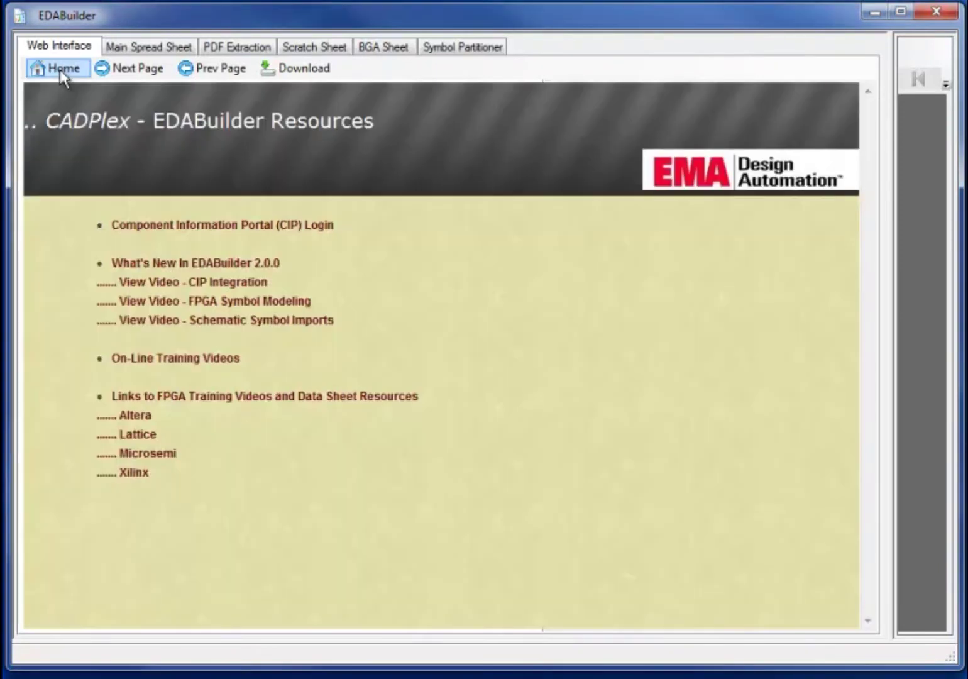
left_click(133, 418)
scroll(332, 376, "down", 5)
left_click(331, 368)
scroll(368, 478, "down", 7)
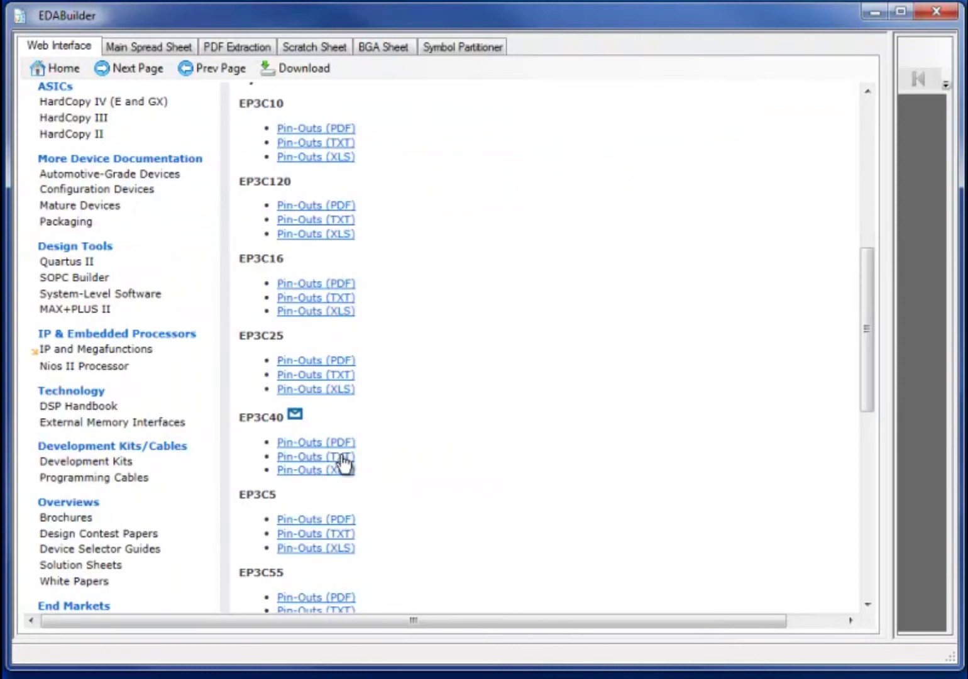
left_click(344, 457)
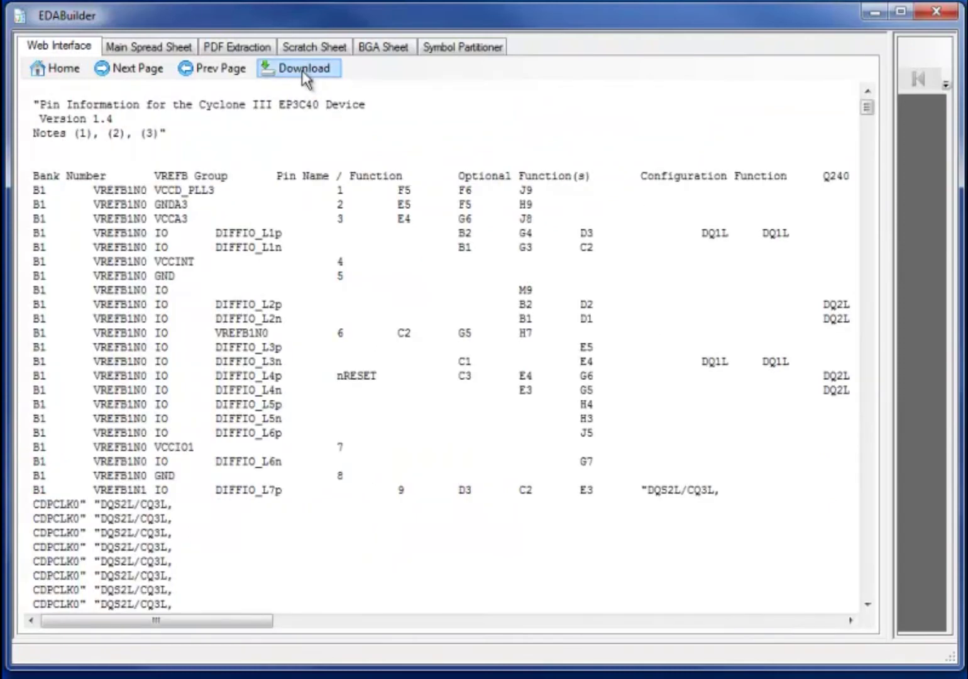
left_click(302, 70)
left_click(566, 410)
left_click(327, 47)
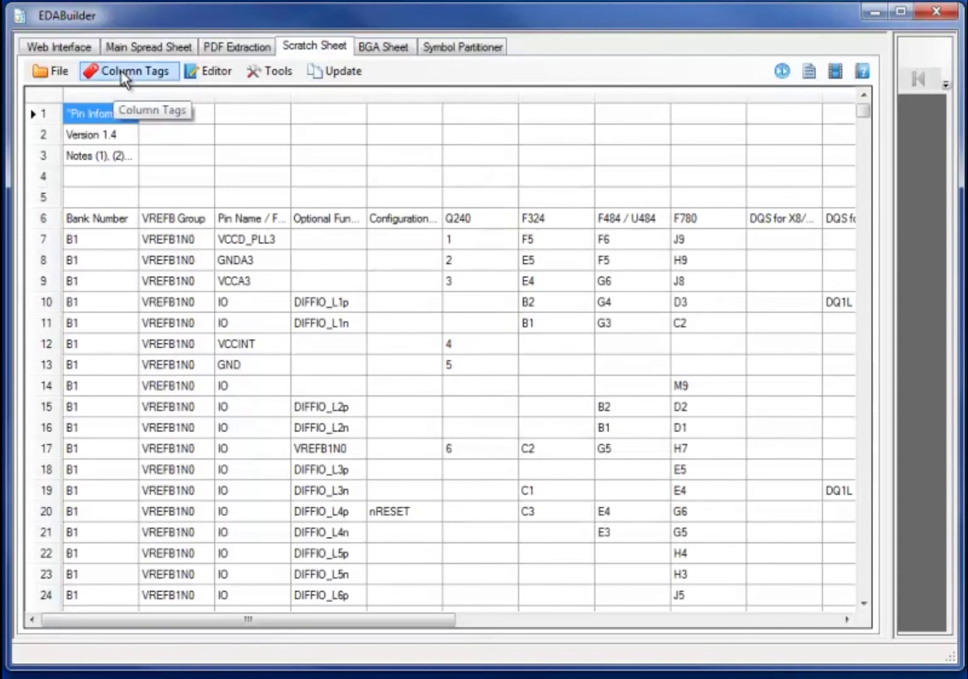
Tag the Pin Name column, Number on F484/U484, Bank on Bank Number, and Voltage on VREFB Group
left_click(123, 73)
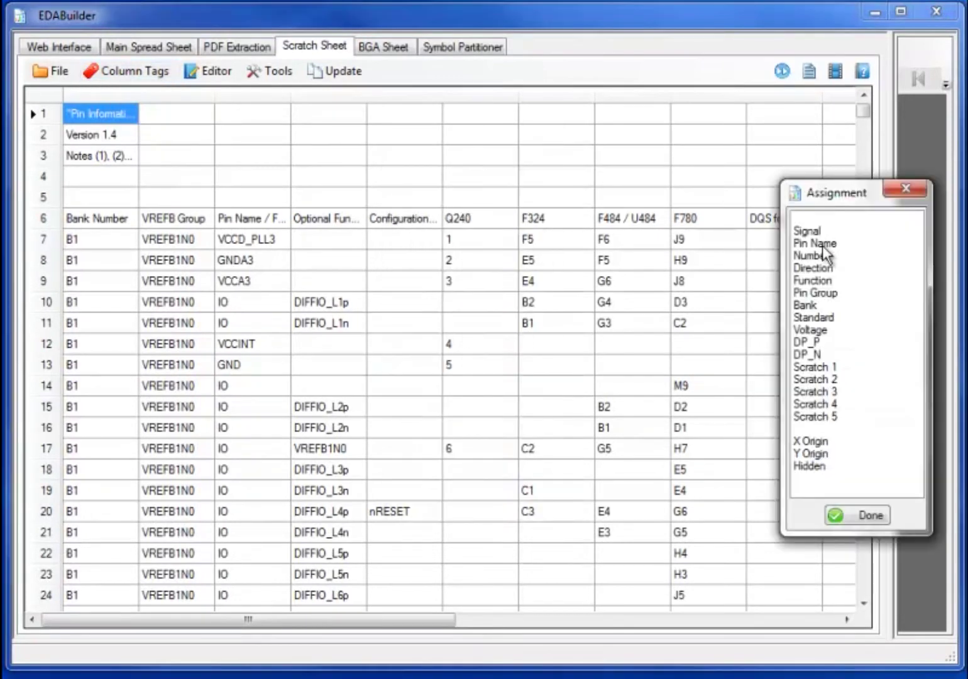
left_click(823, 244)
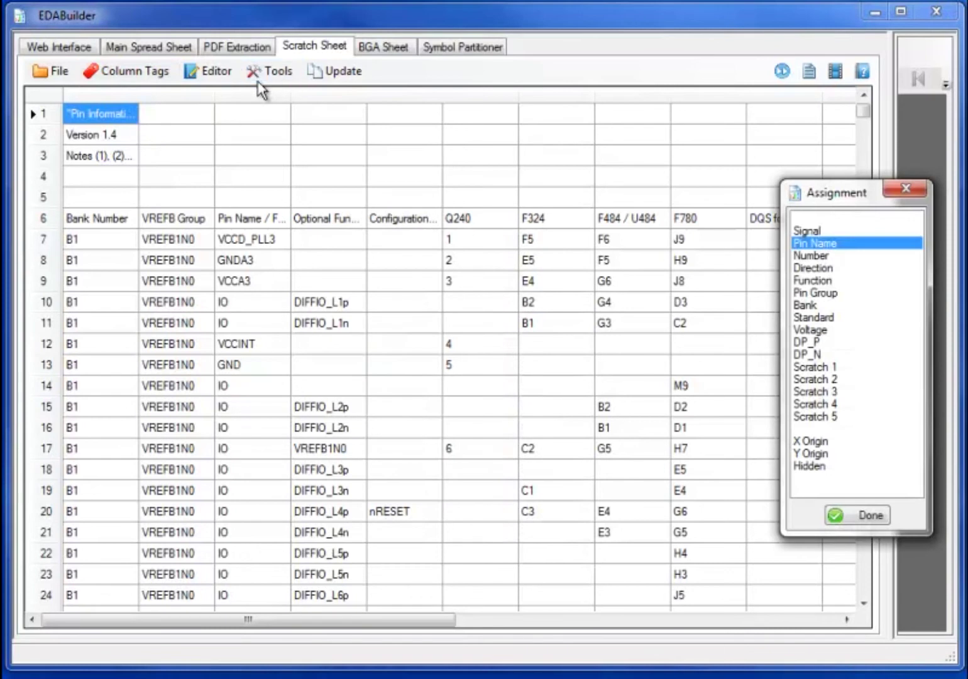
left_click(260, 96)
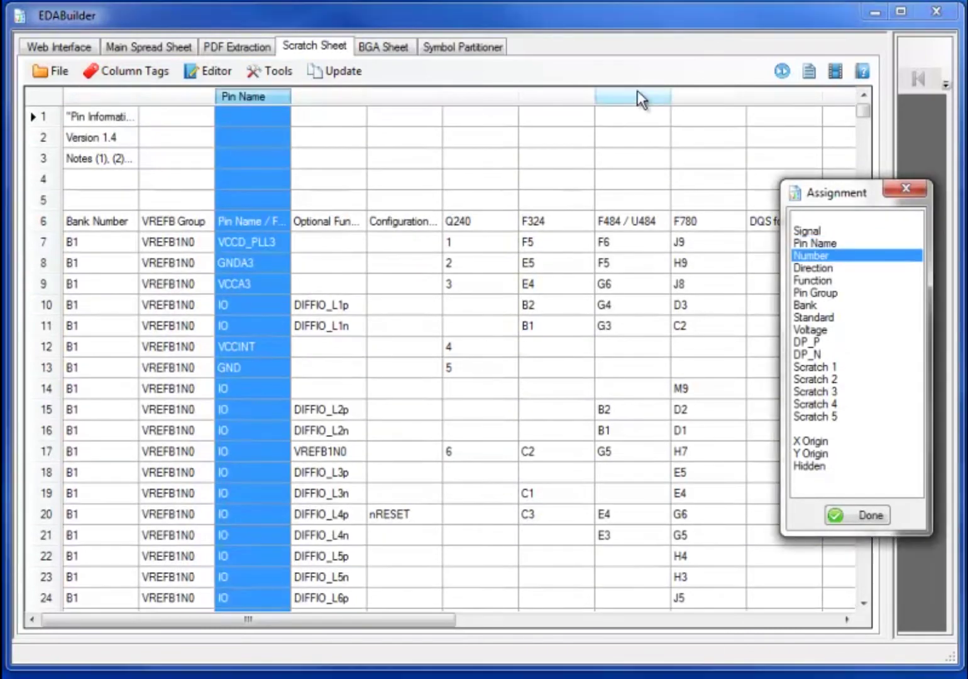
left_click(637, 97)
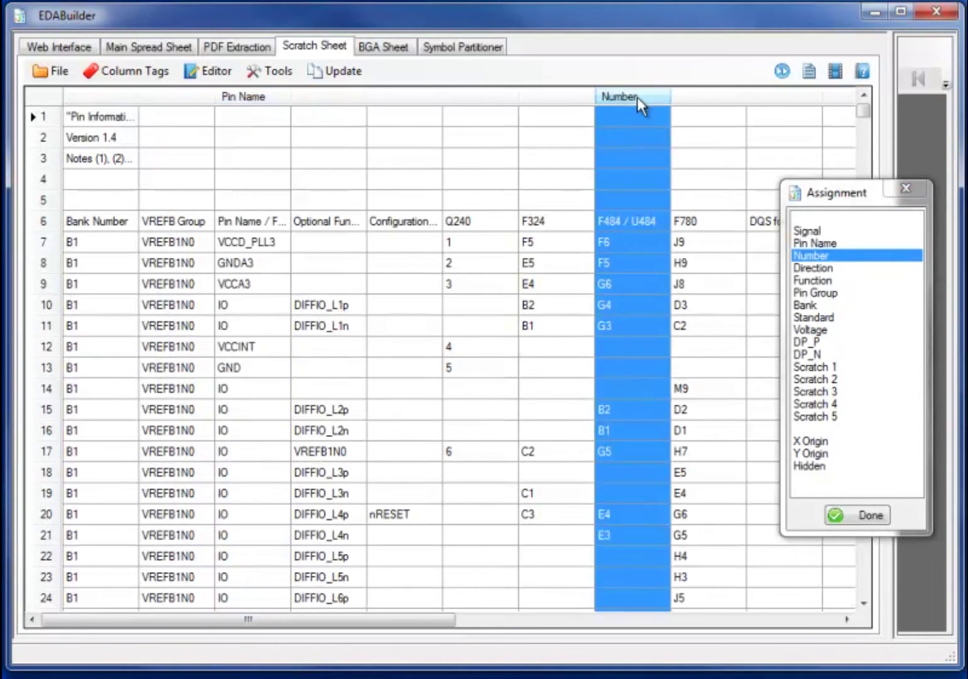
left_click(809, 306)
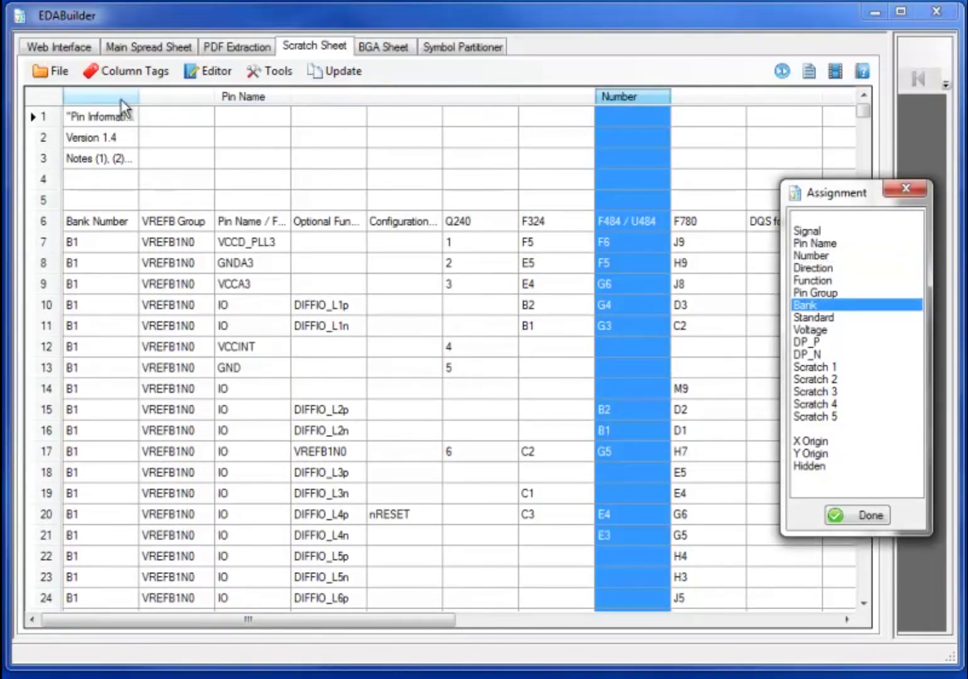
left_click(123, 99)
left_click(818, 330)
left_click(195, 100)
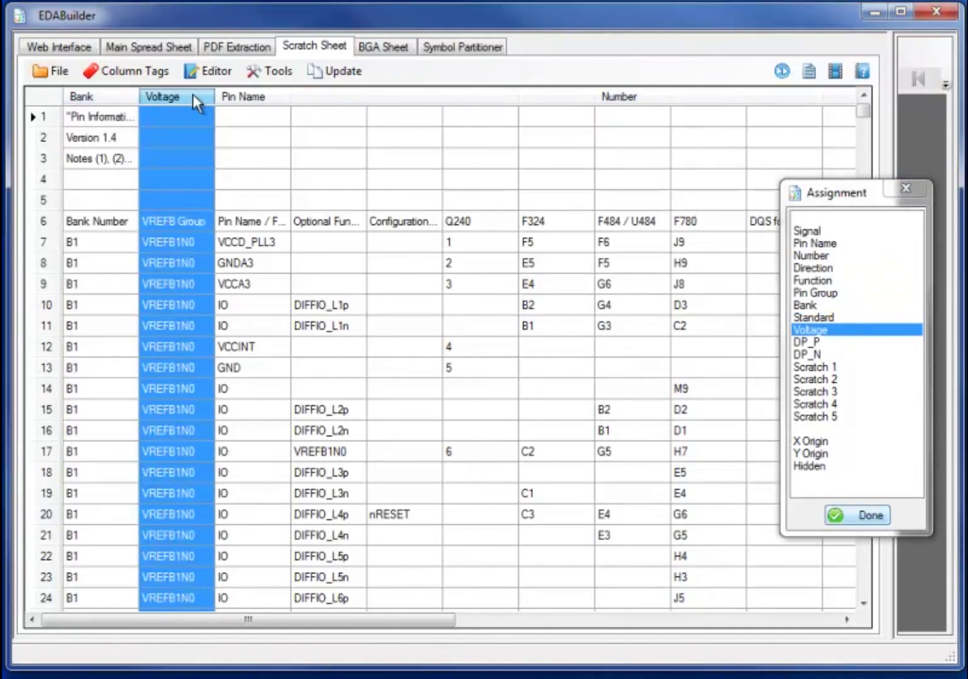
left_click(872, 518)
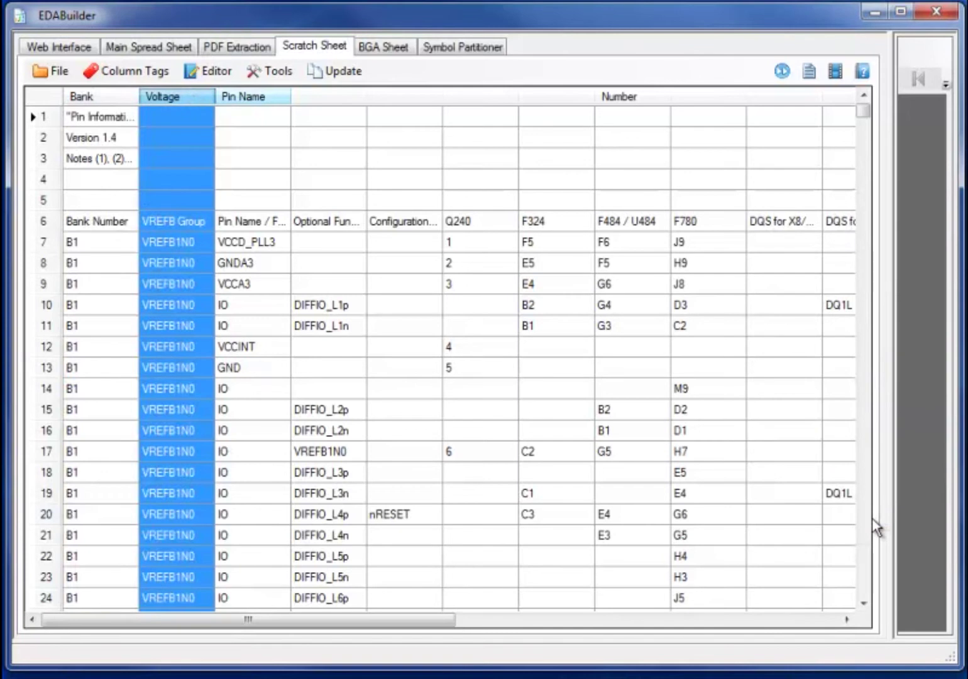
left_click(276, 96)
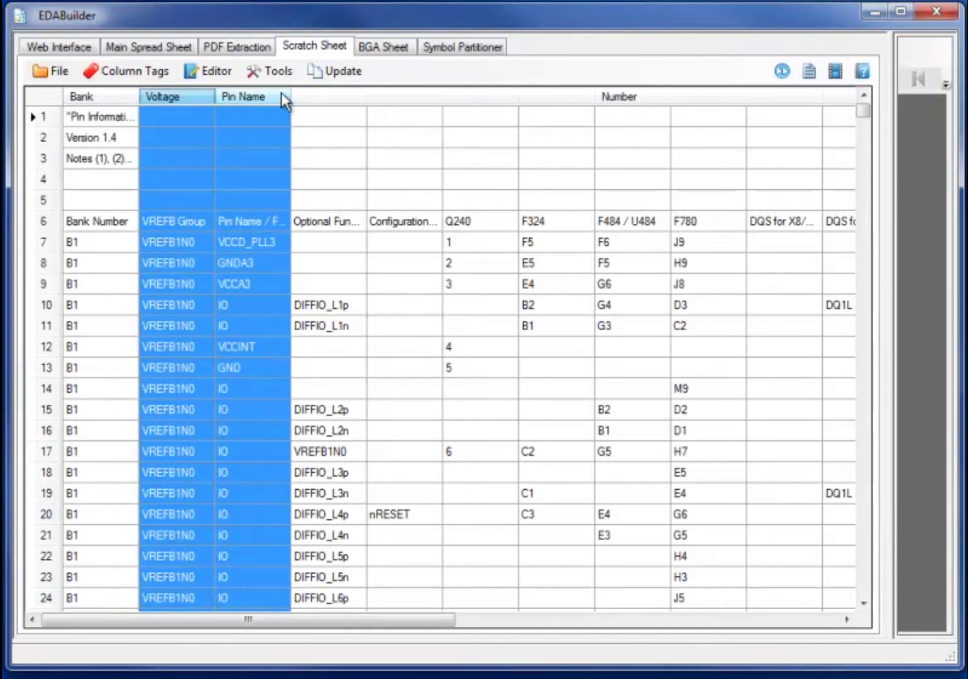
Concatenate Optional Function into Pin Name with a slash, then widen the Pin Name column
left_click(309, 96, "ctrl")
left_click(278, 71)
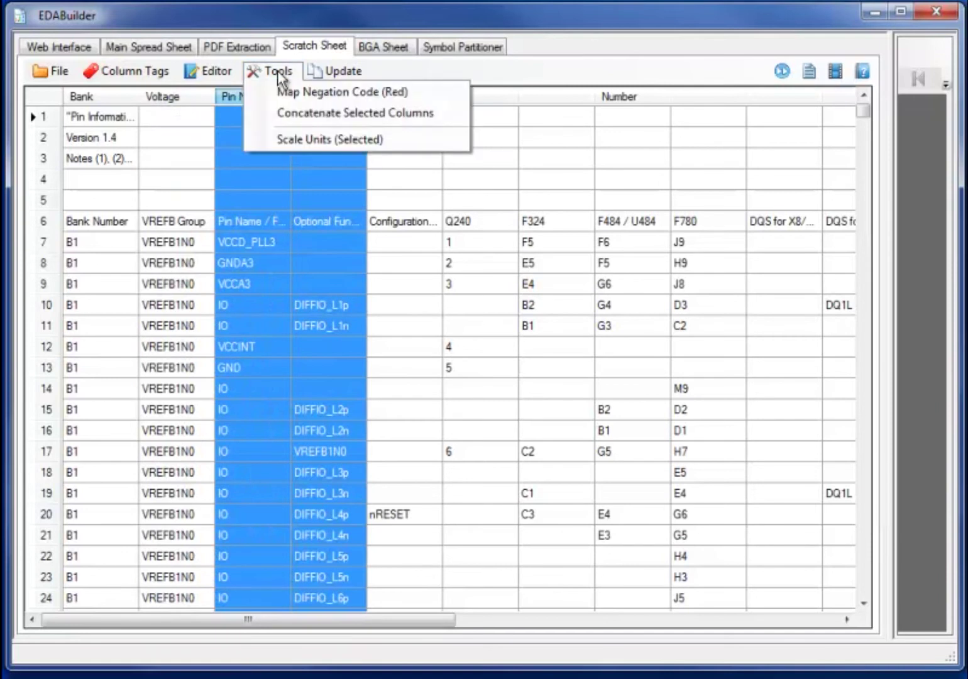
left_click(292, 110)
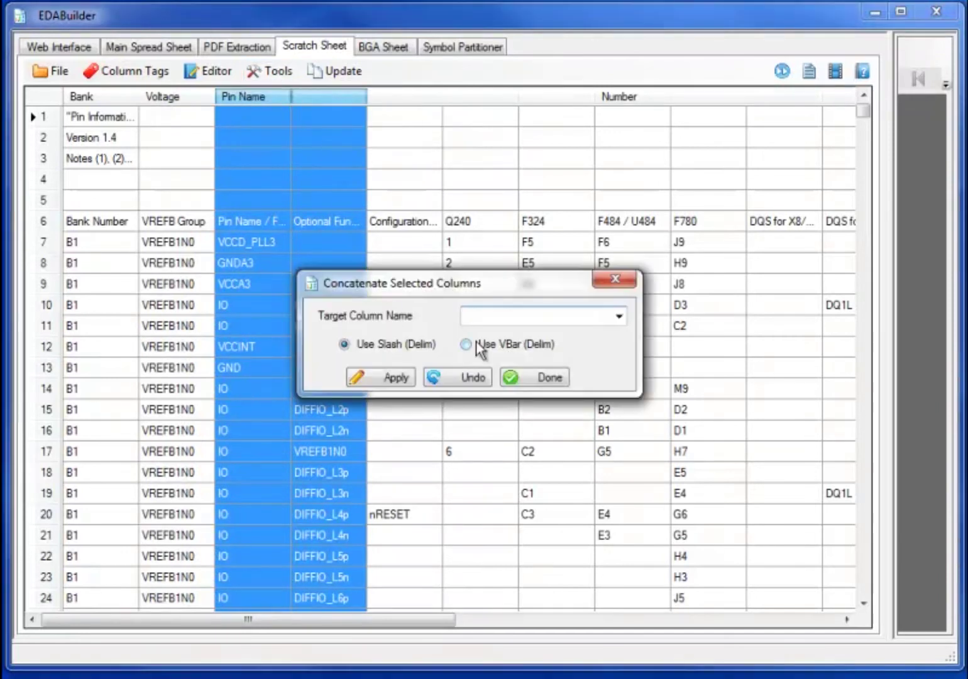
left_click(619, 318)
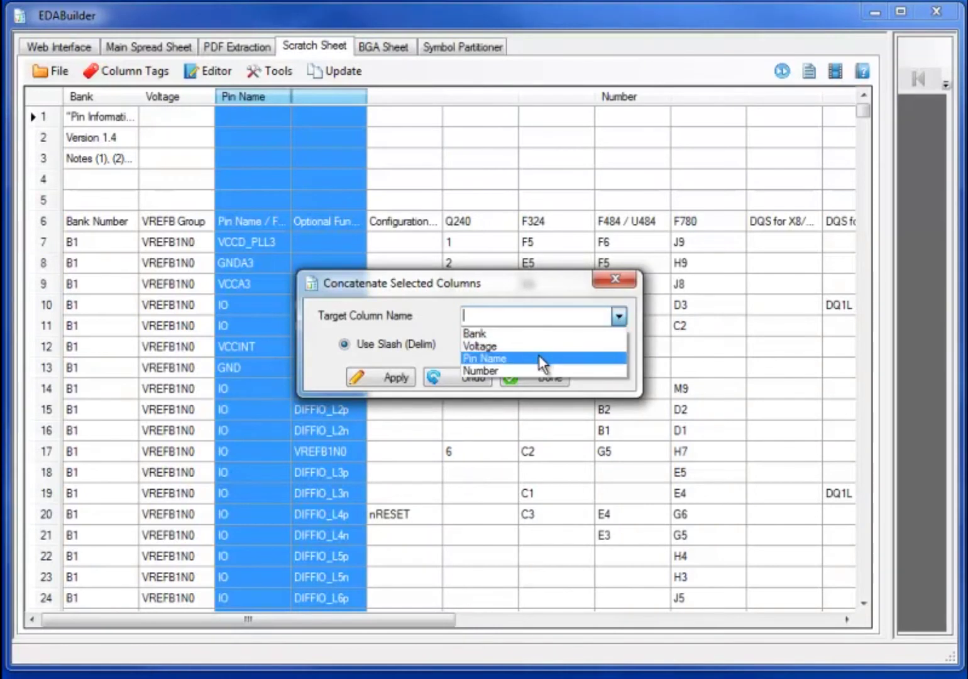
left_click(539, 358)
left_click(400, 379)
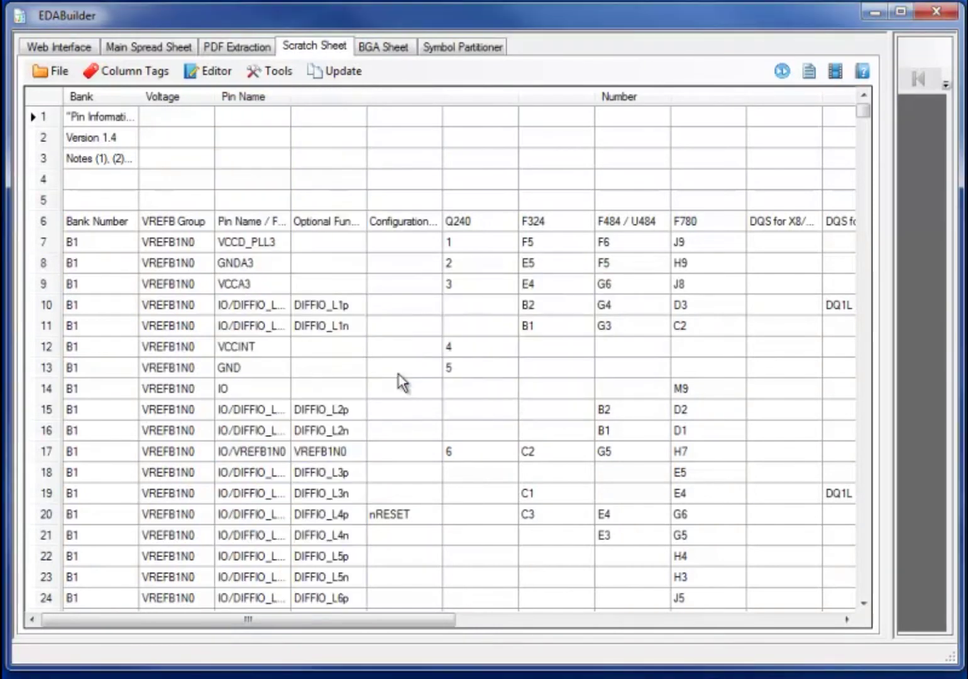
left_click_drag(290, 96, 357, 103)
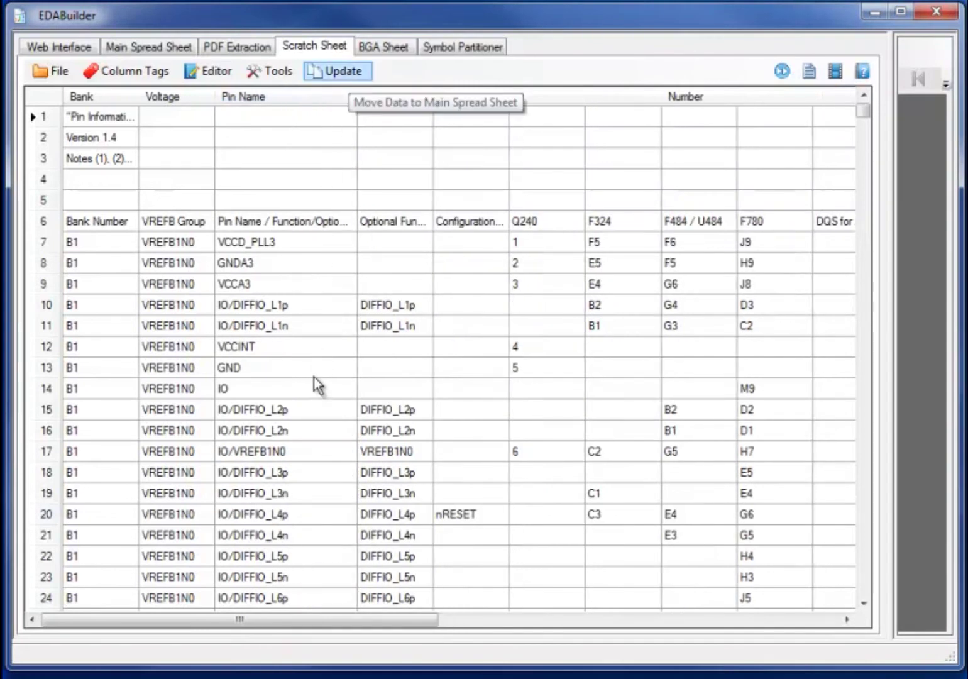
Copy the tagged columns into the Main Spread Sheet
left_click(338, 70)
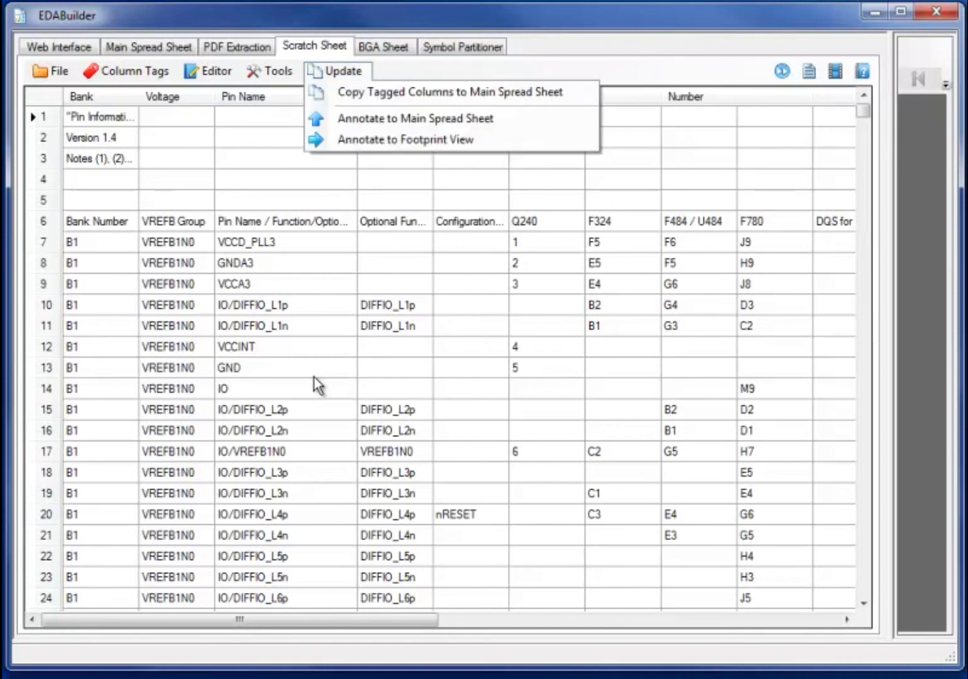
left_click(361, 91)
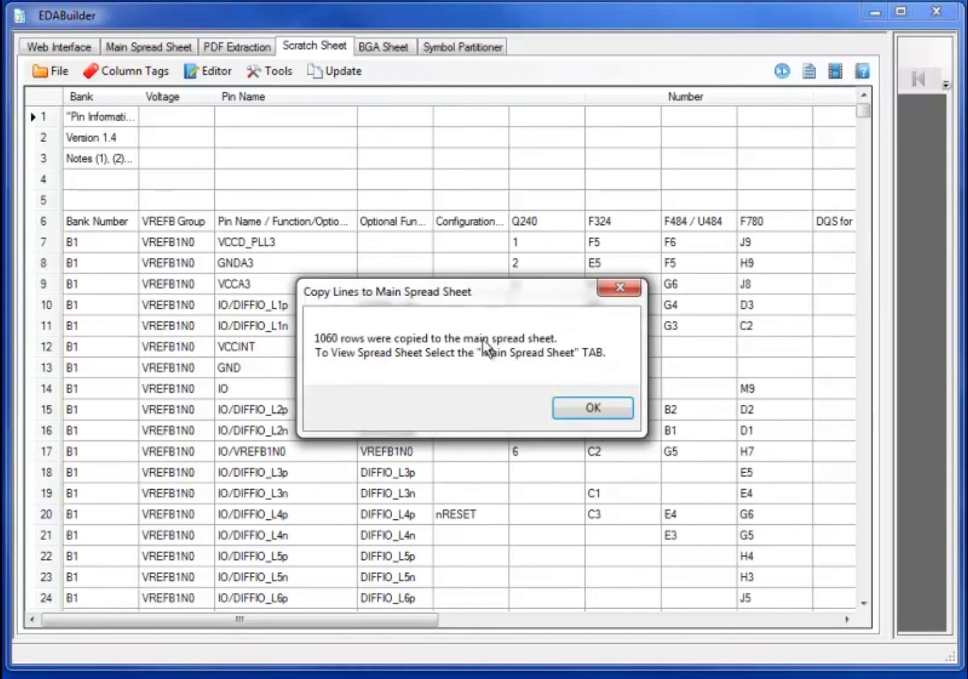
left_click(577, 408)
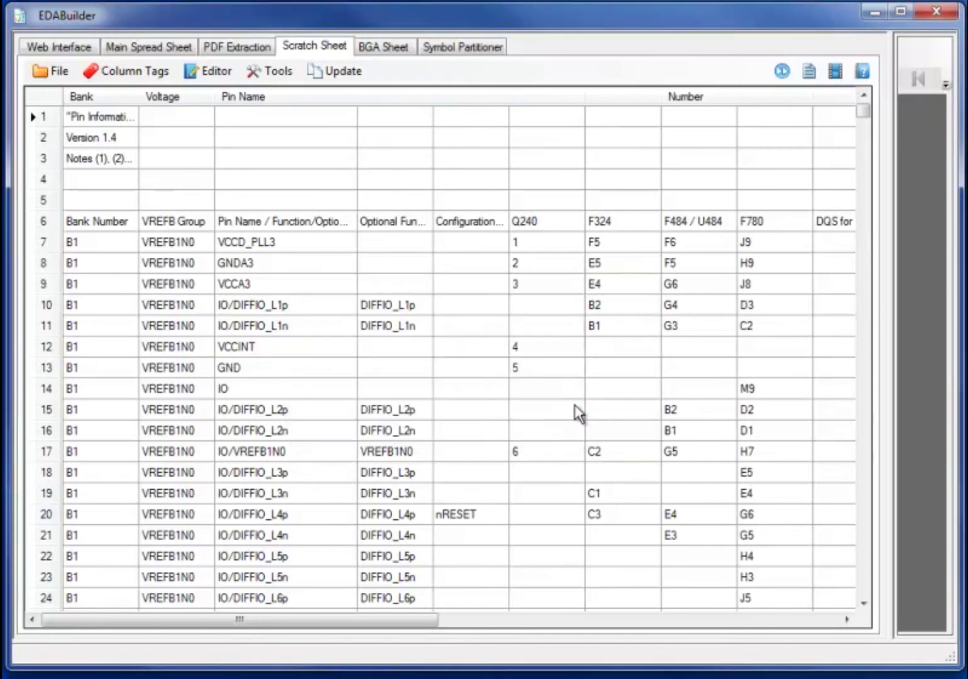
left_click(151, 52)
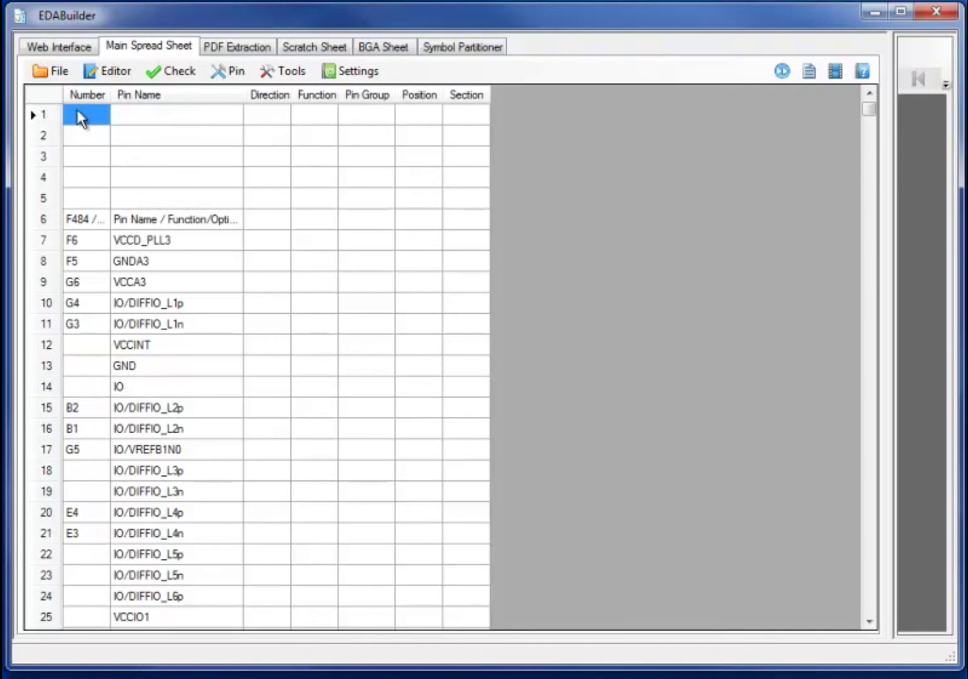
Cut header rows 1–6 and show the Programmable Component columns Bank and Voltage
left_click_drag(87, 124, 313, 226)
right_click(311, 224)
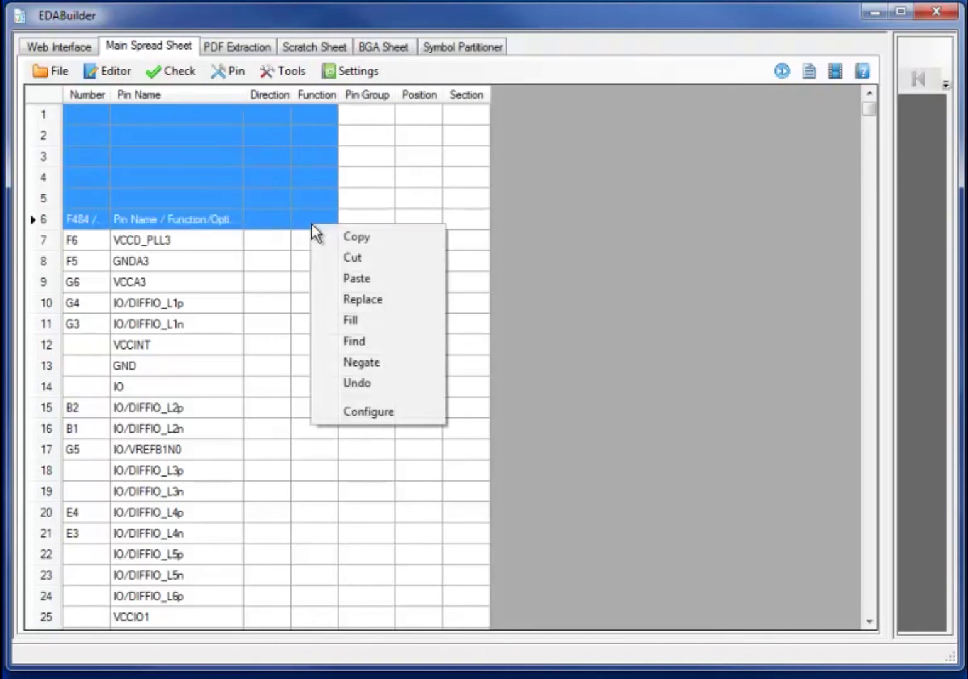
left_click(361, 261)
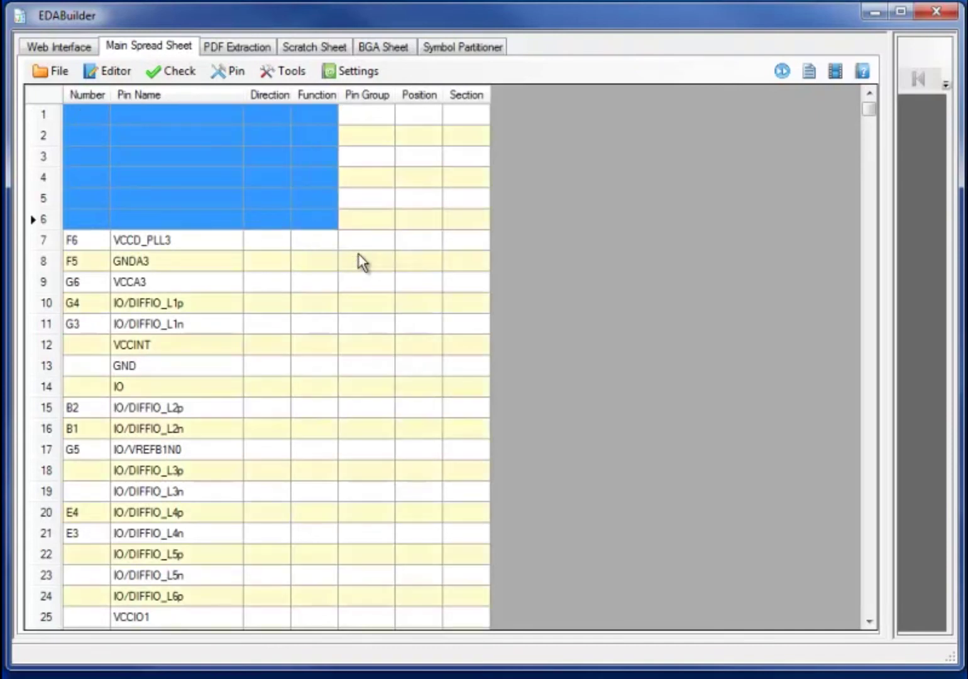
right_click(359, 255)
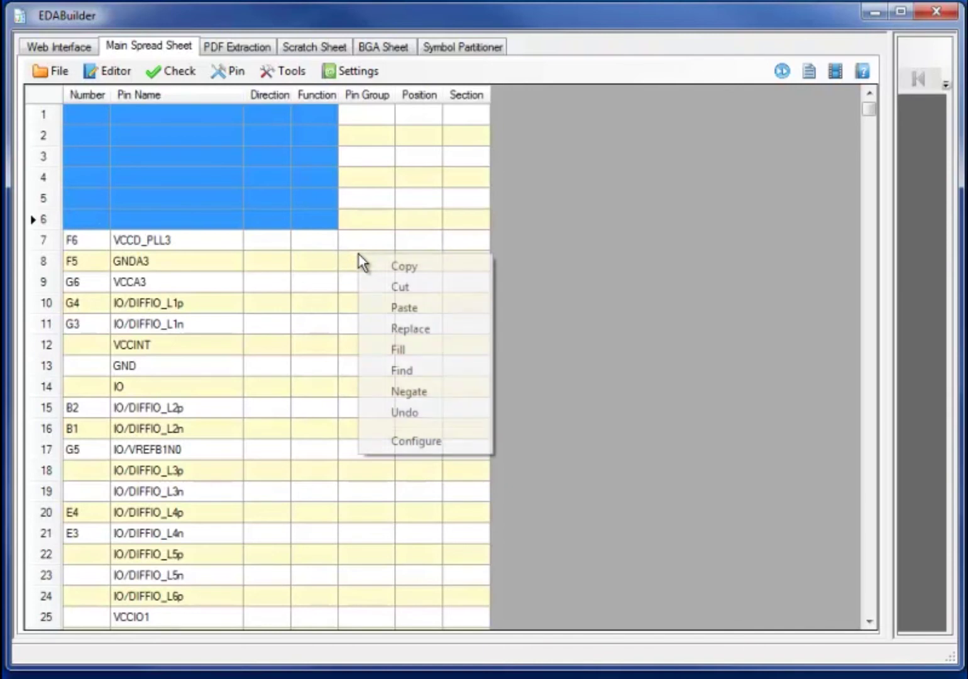
left_click(415, 442)
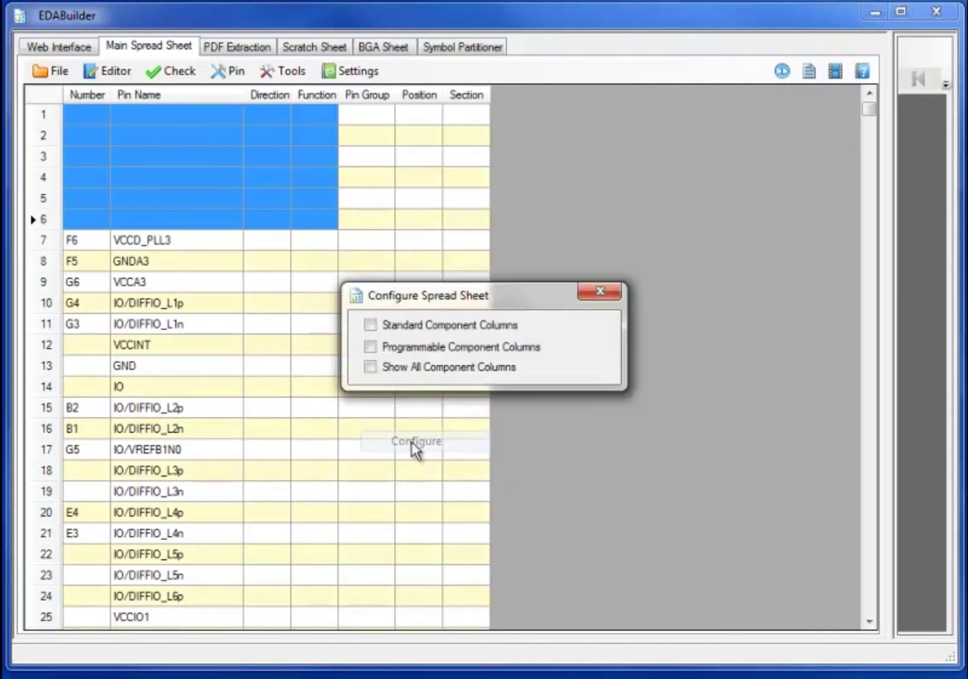
left_click(371, 348)
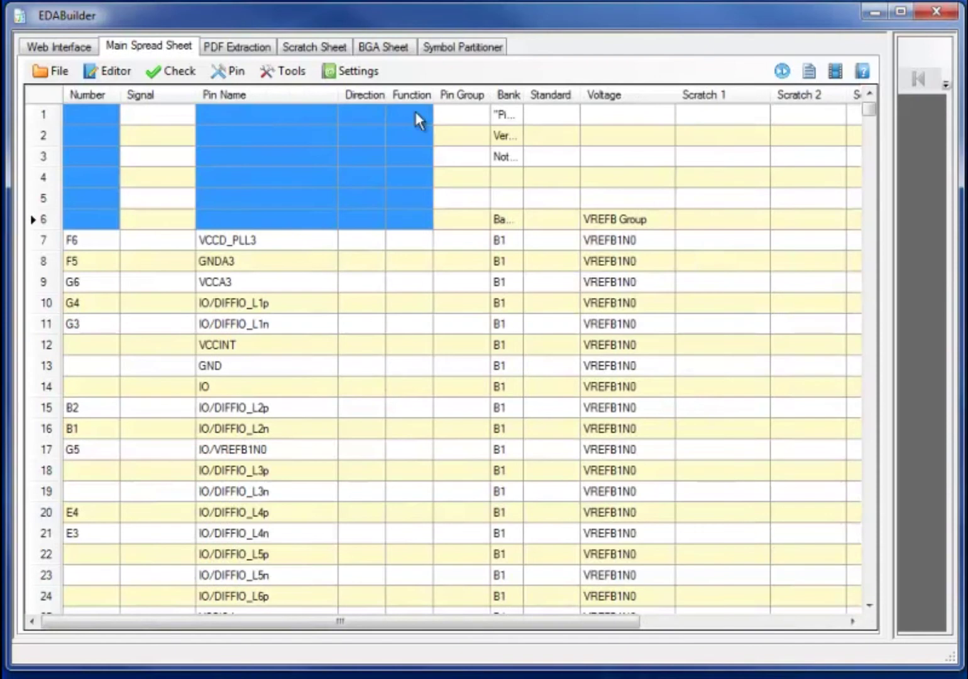
left_click_drag(407, 113, 706, 215)
Cut the leftover rows 1–6 text, then remove partial rows with a pin name but no pin number
right_click(707, 215)
left_click(752, 248)
left_click(92, 346)
left_click_drag(92, 346, 263, 386)
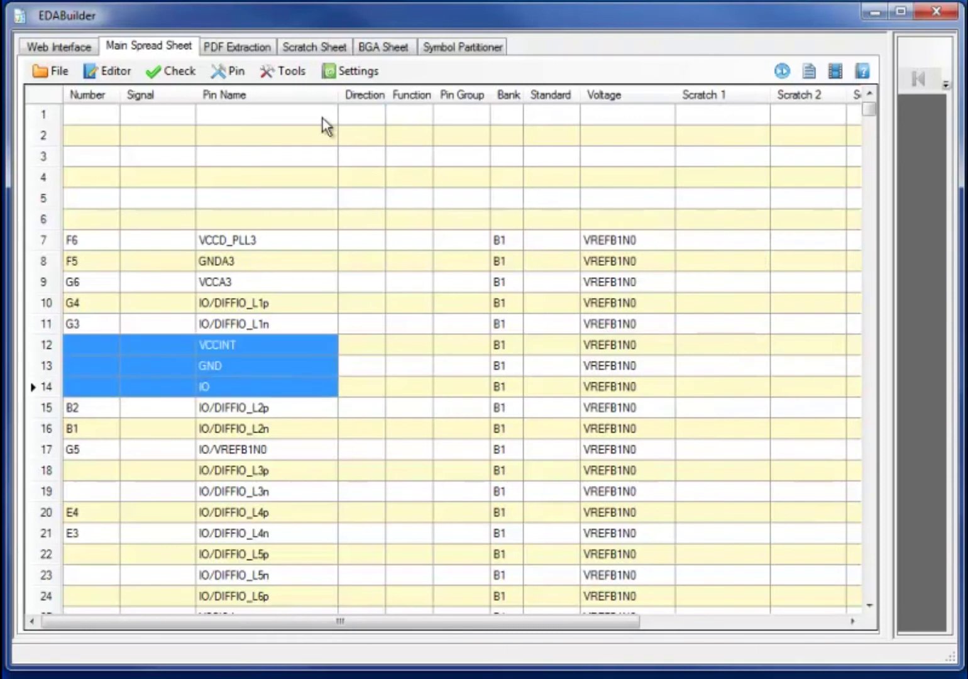
left_click(292, 73)
left_click(250, 74)
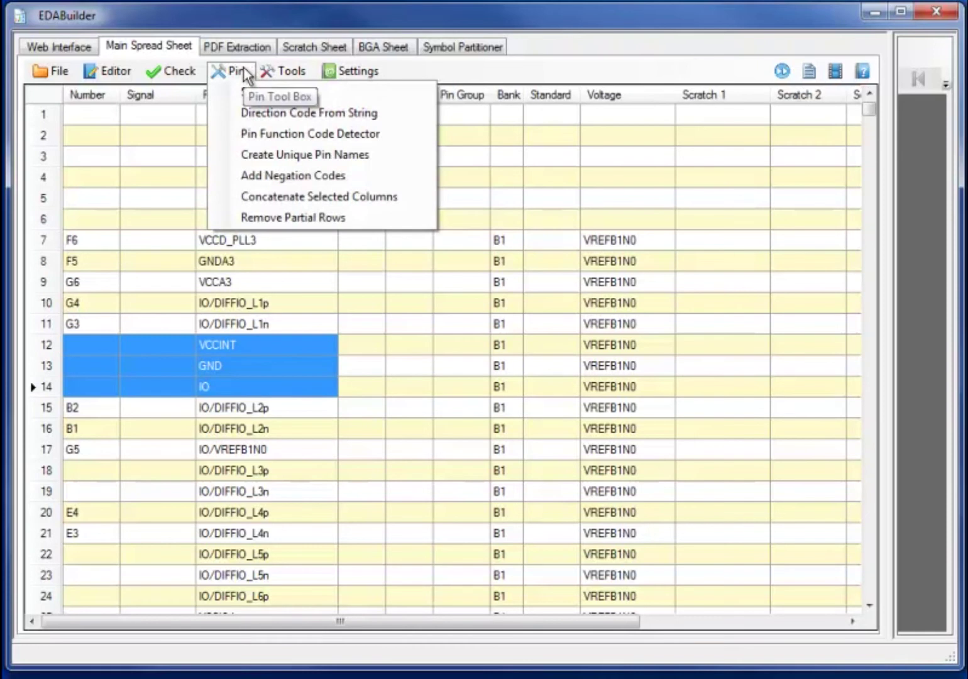
left_click(296, 225)
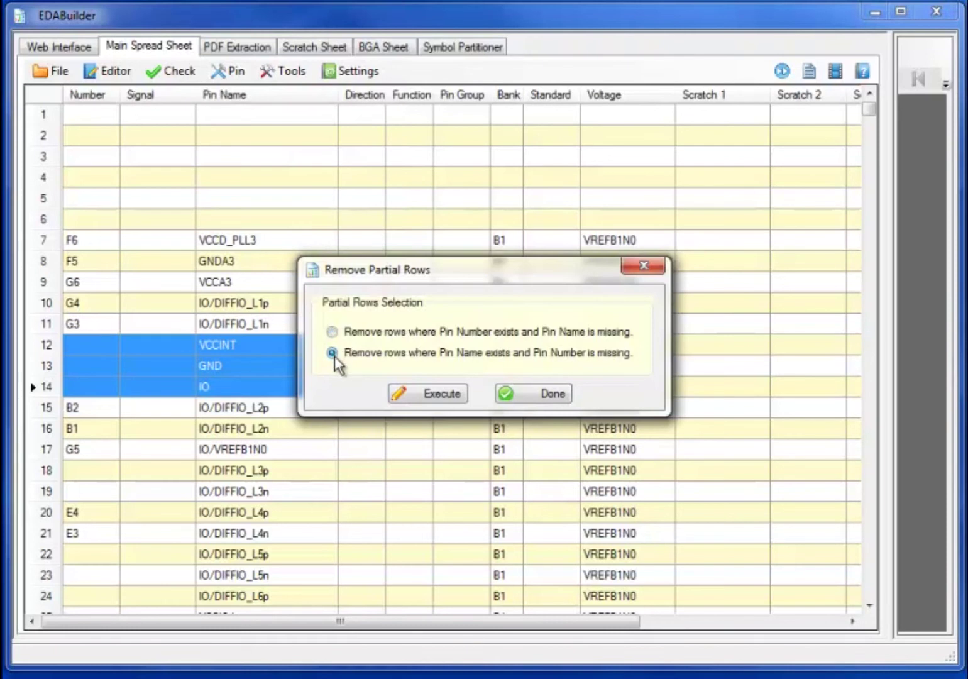
left_click(421, 396)
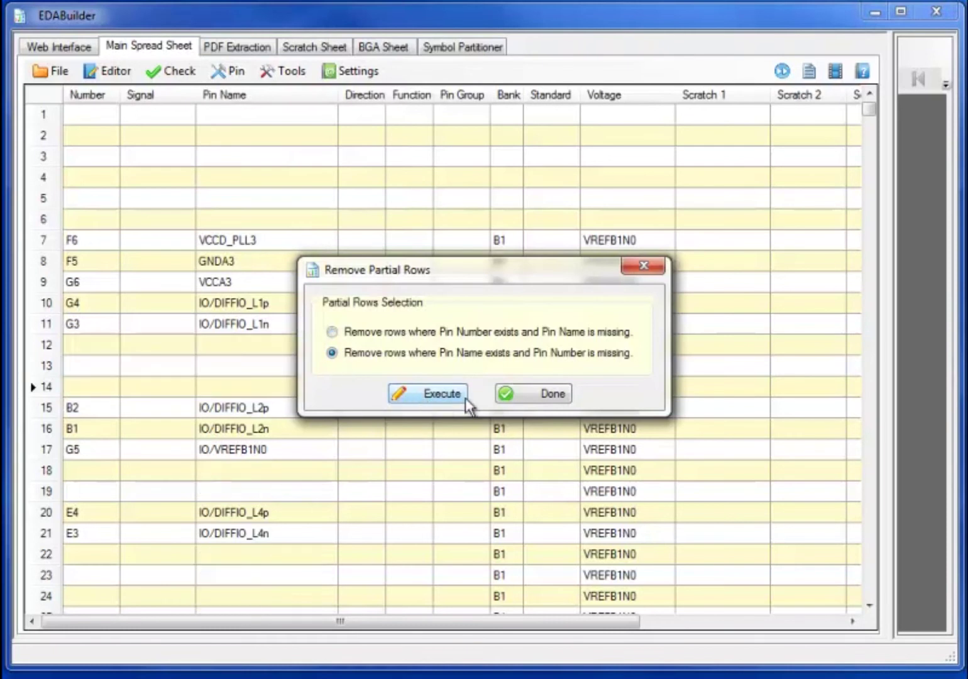
left_click(536, 403)
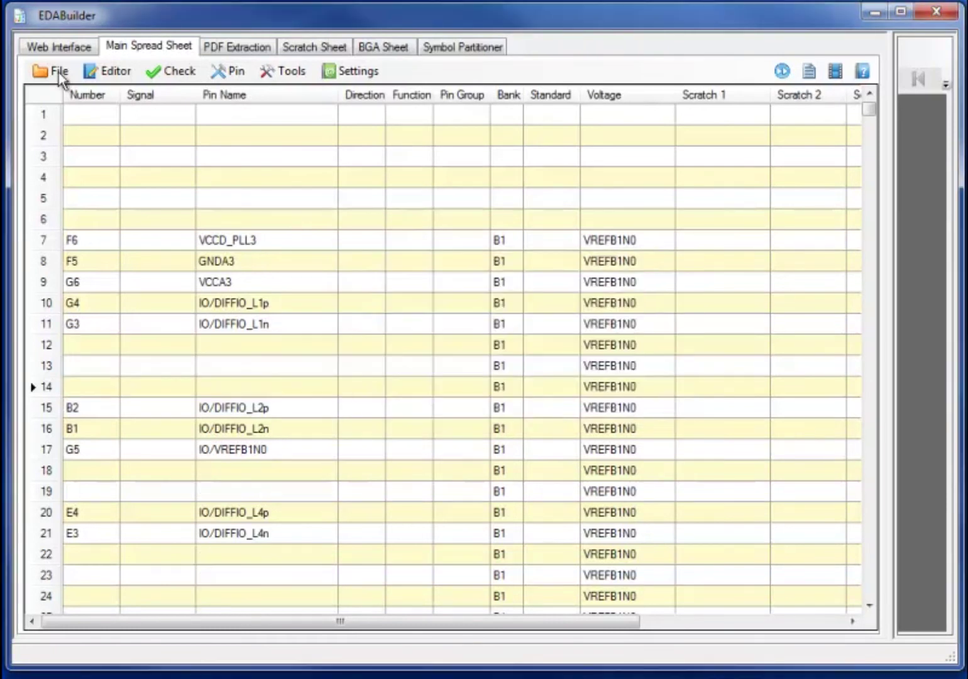
Create part envelope EP3C40F484C8N in the Symbols library and attach its CIP attributes
left_click(59, 73)
left_click(96, 147)
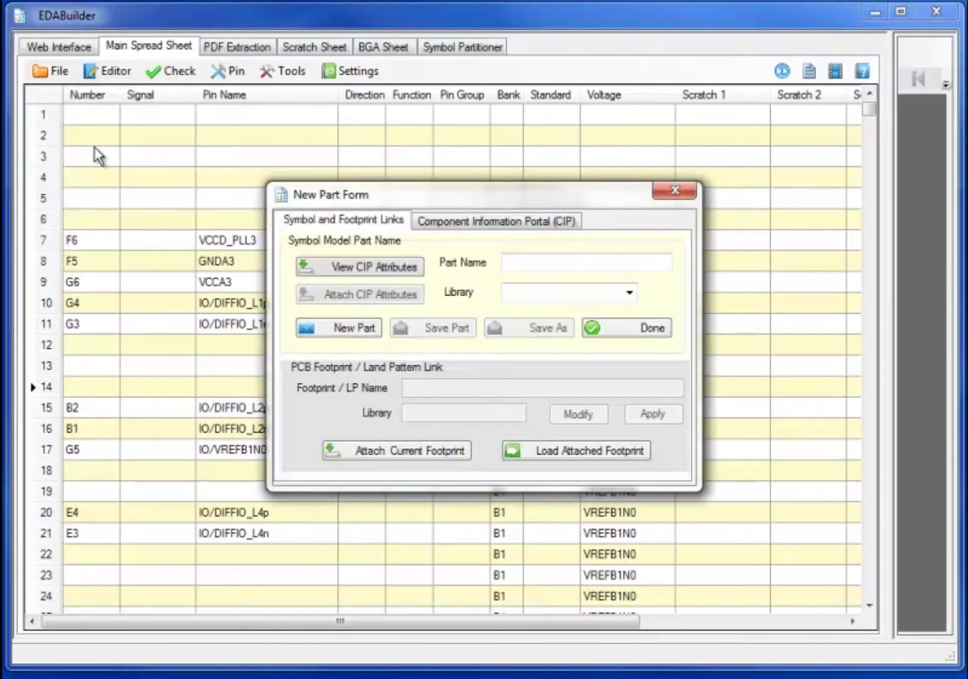
left_click(630, 294)
left_click(576, 308)
left_click(391, 267)
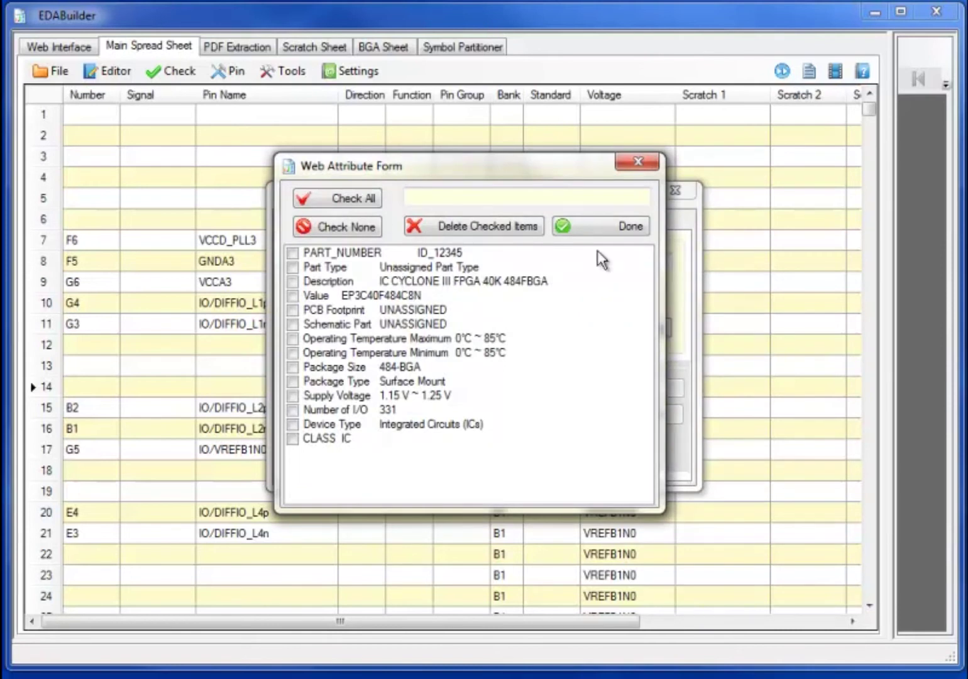
left_click(621, 226)
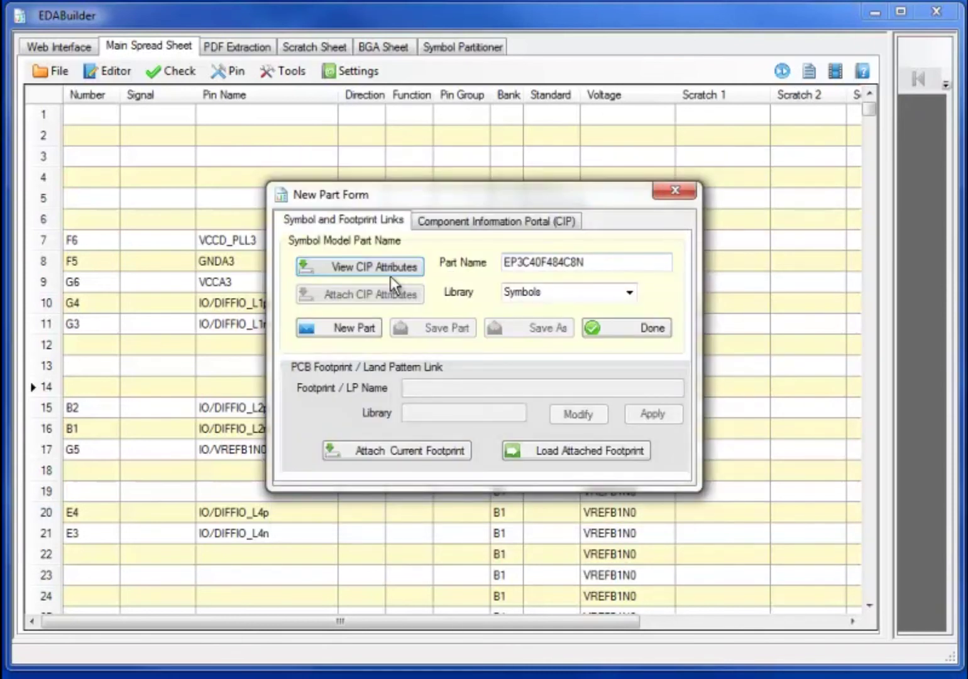
left_click(362, 330)
left_click(641, 410)
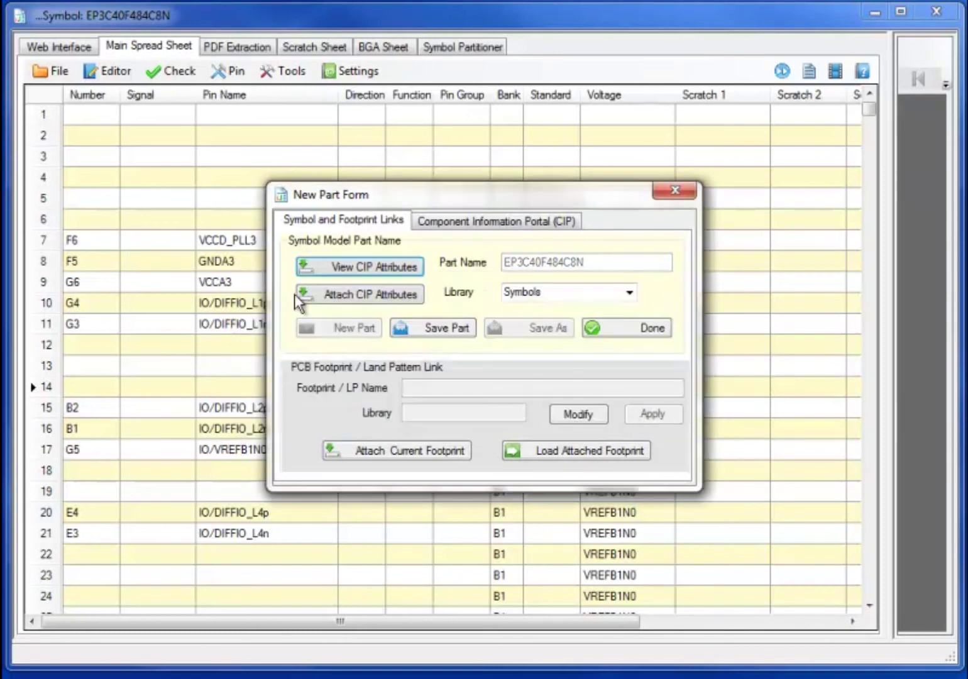
left_click(322, 295)
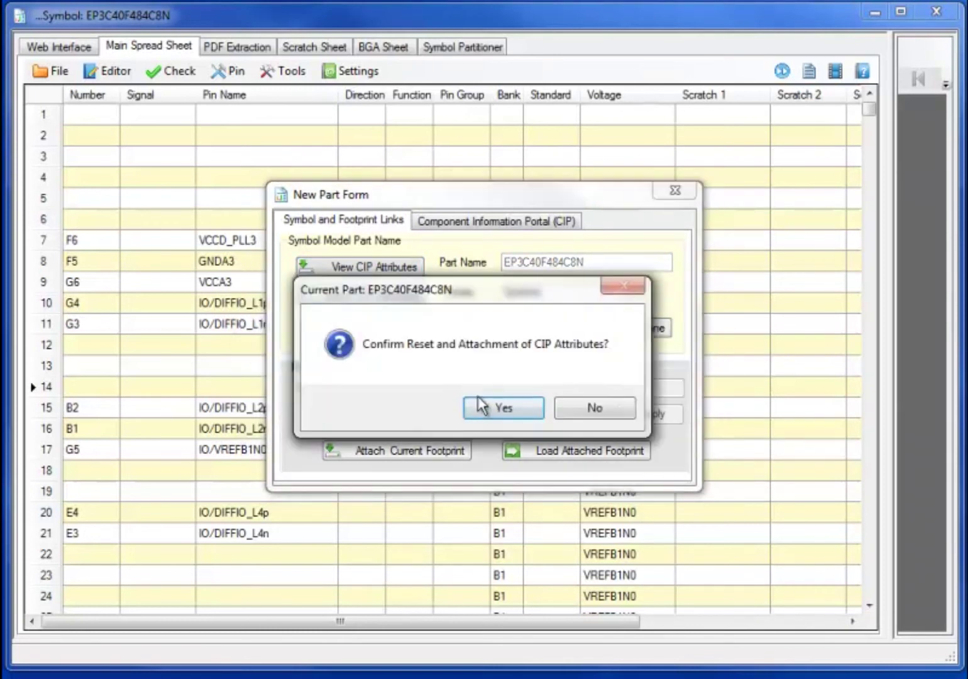
left_click(491, 410)
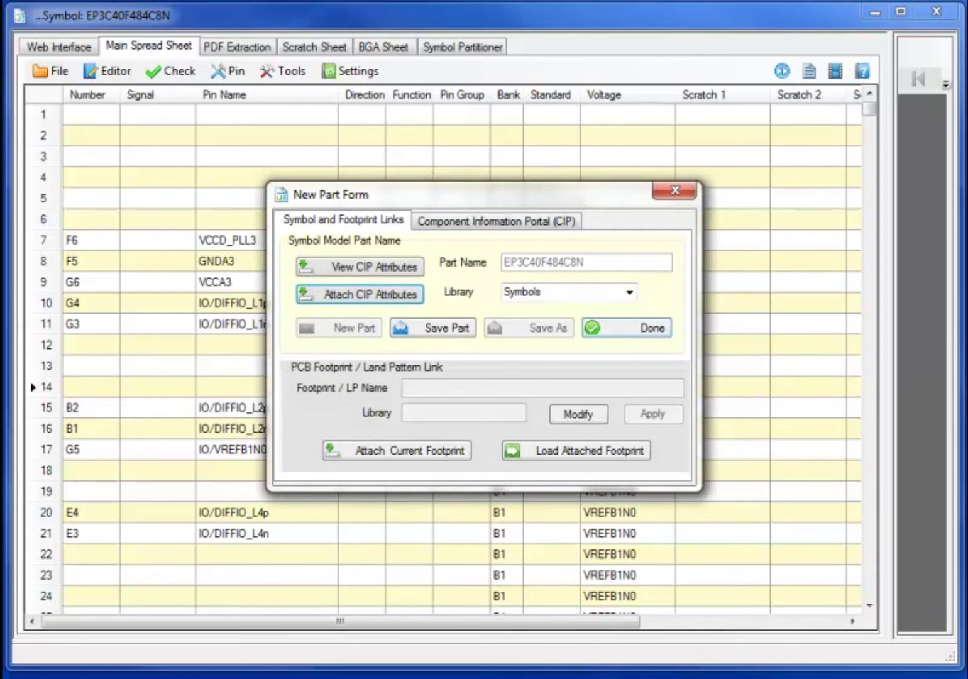
Check the pin sheet, then fill the entire Direction column with Bidir
left_click(179, 71)
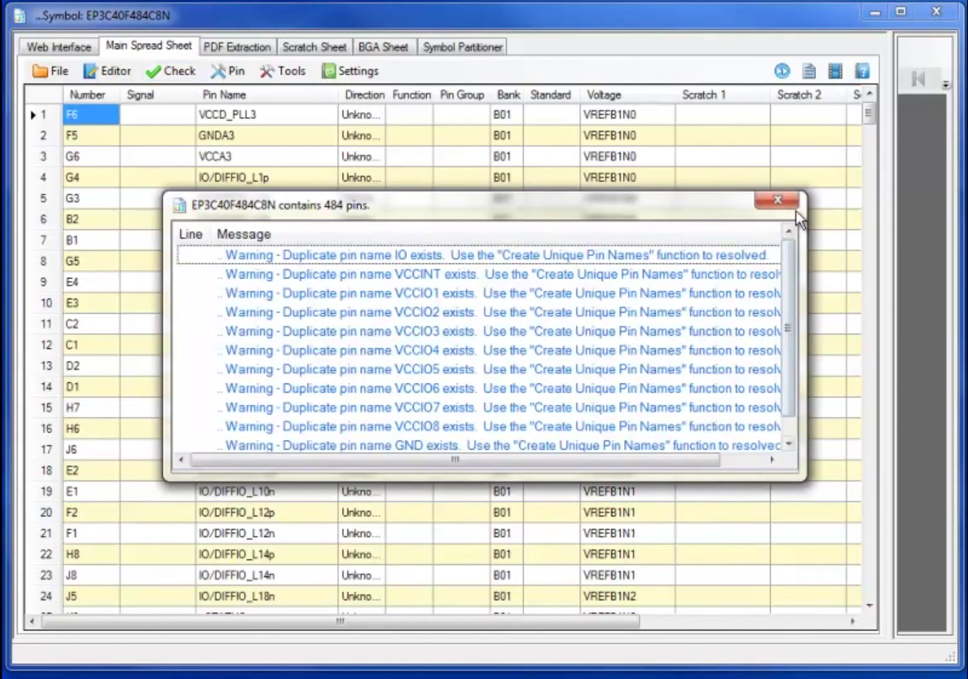
left_click(783, 202)
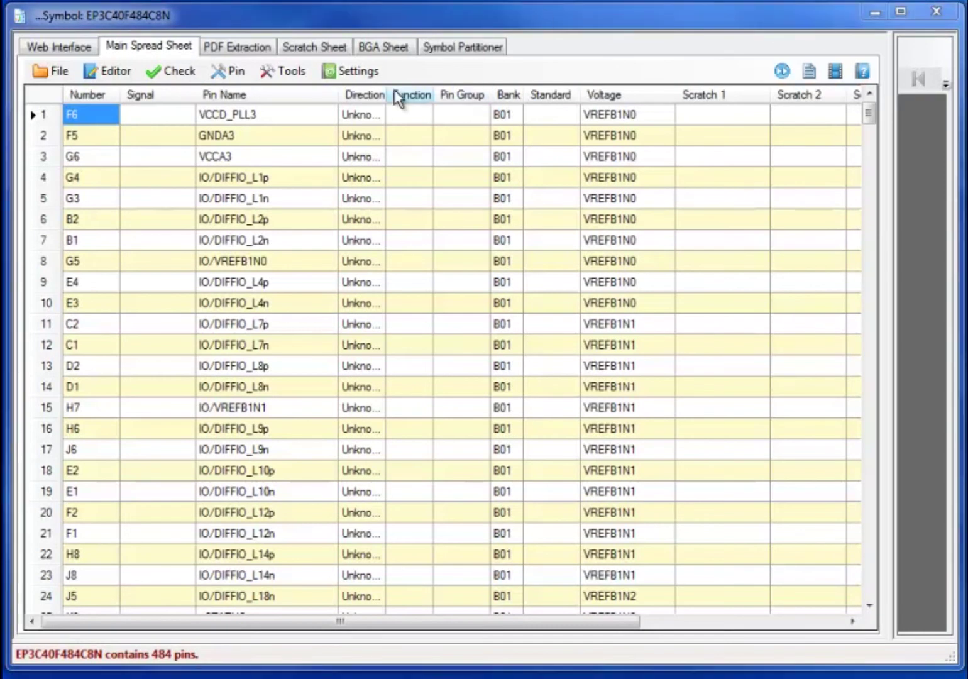
left_click_drag(389, 93, 467, 95)
left_click(420, 96)
right_click(420, 96)
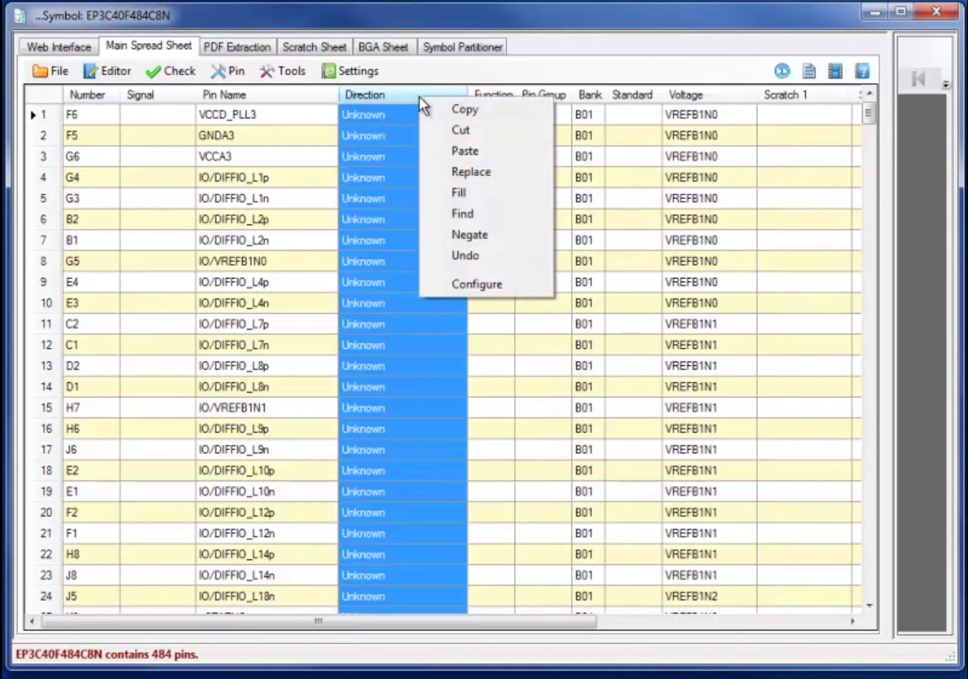
left_click(480, 193)
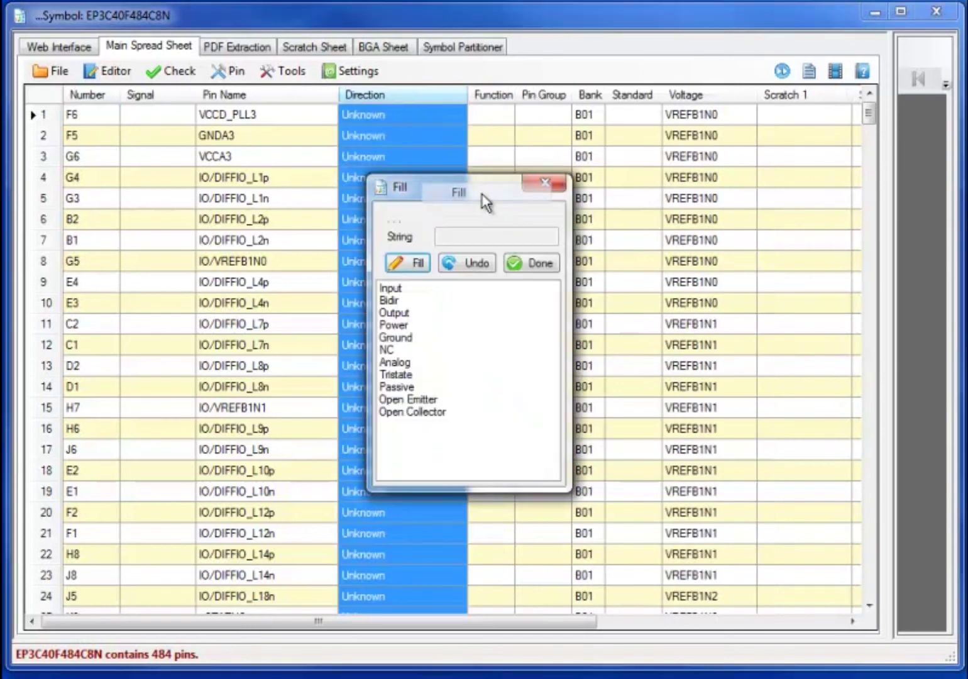
double_click(423, 302)
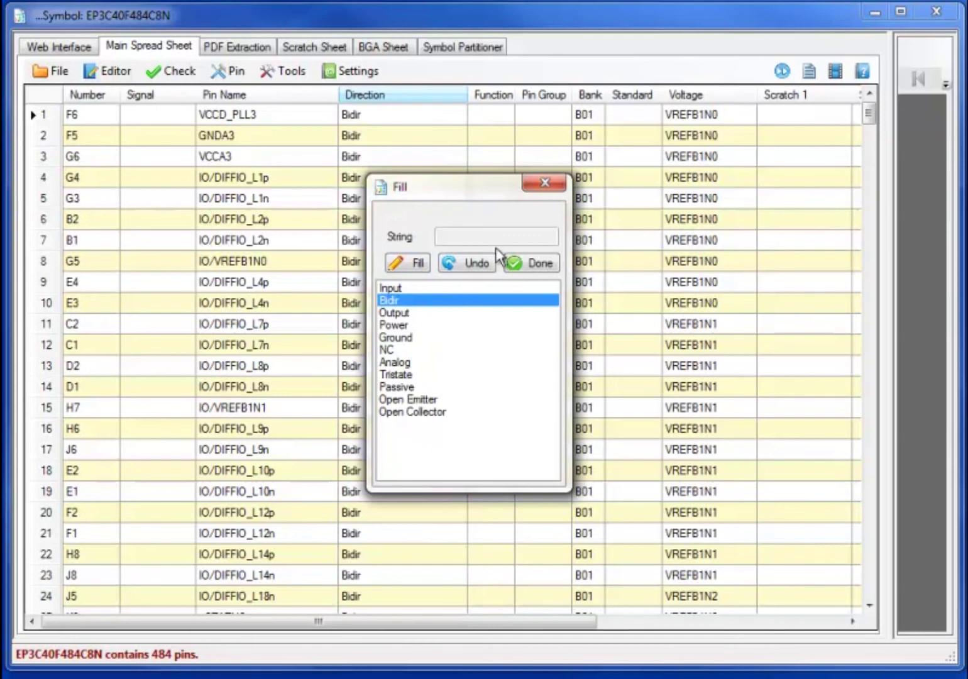
left_click(513, 264)
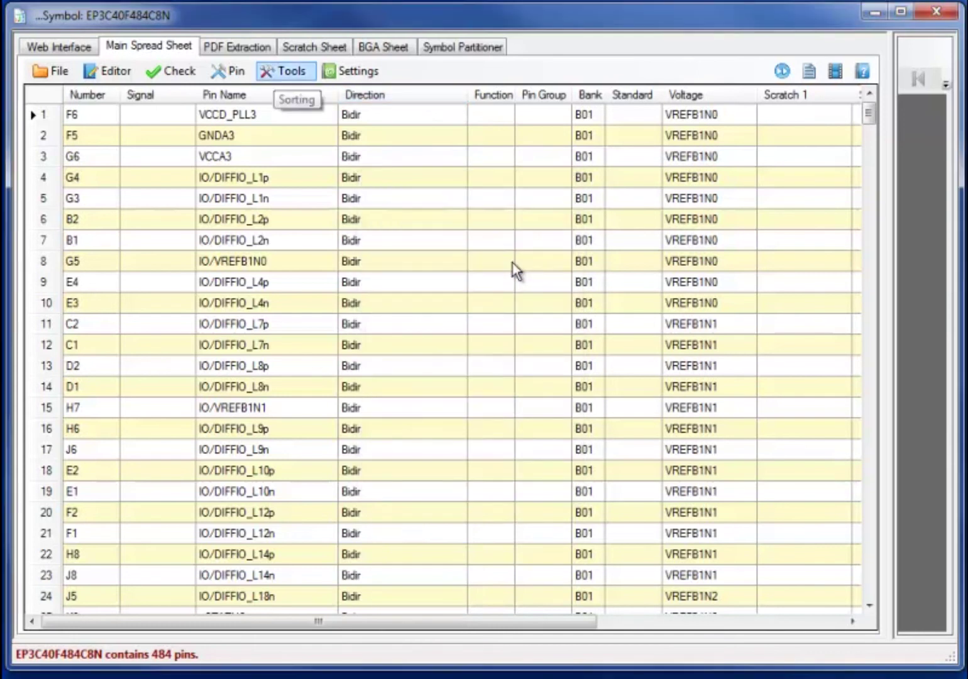
Sort the pin table by pin name
left_click(284, 71)
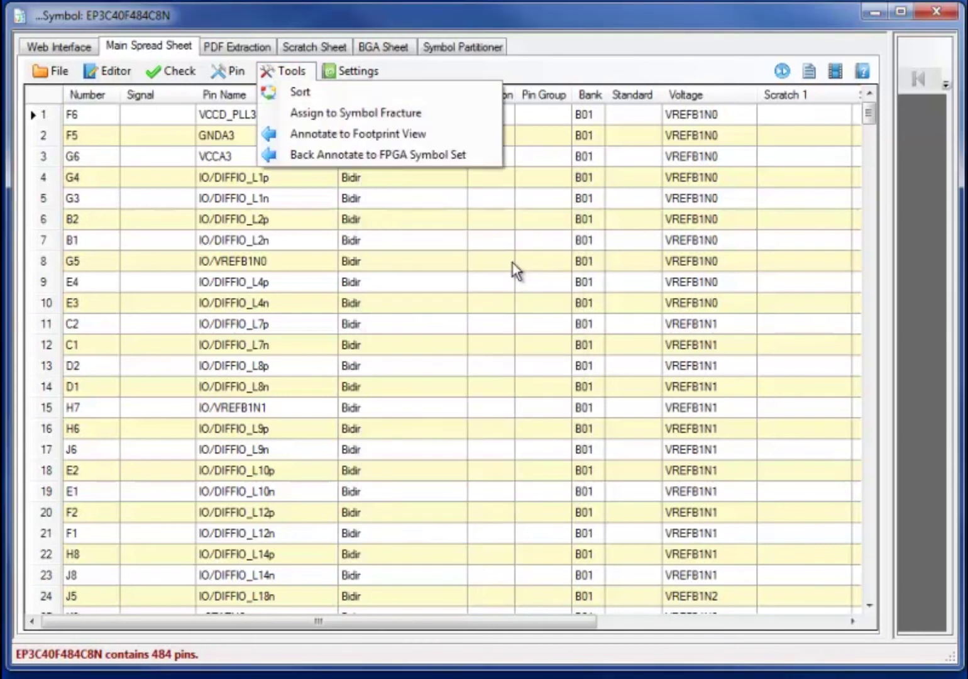
left_click(296, 94)
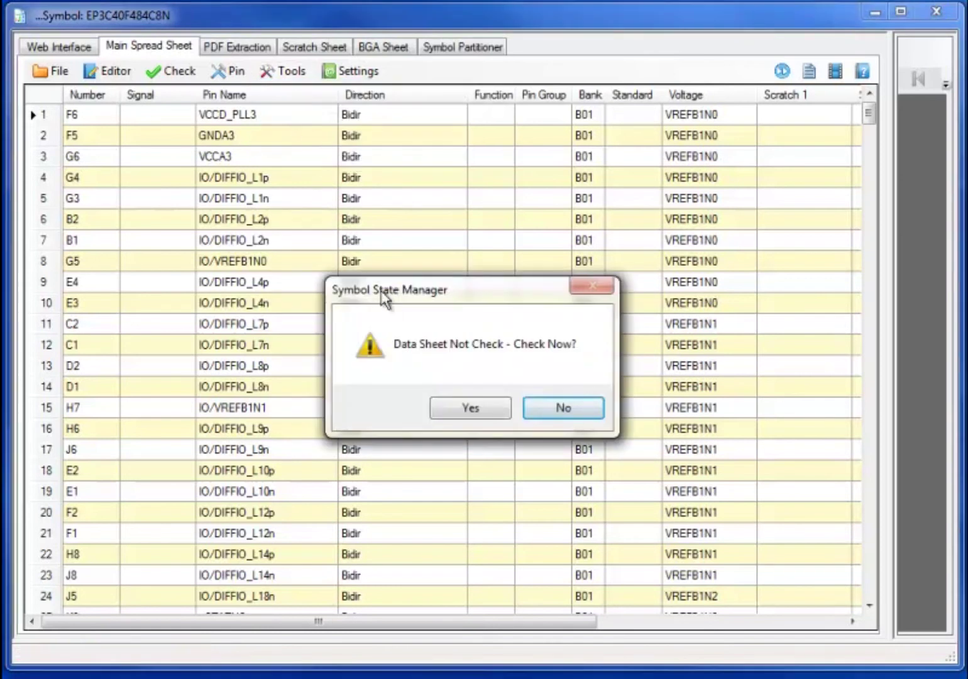
left_click(452, 407)
left_click(428, 428)
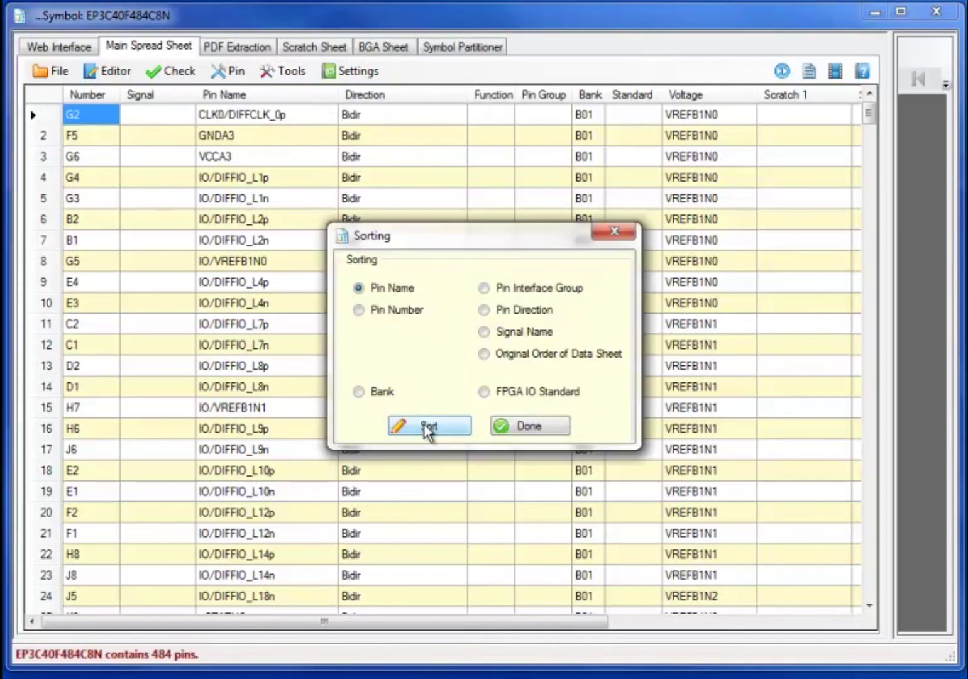
left_click(621, 230)
Fill the GND pins' Direction cells with Ground
left_click_drag(375, 493, 429, 511)
right_click(429, 510)
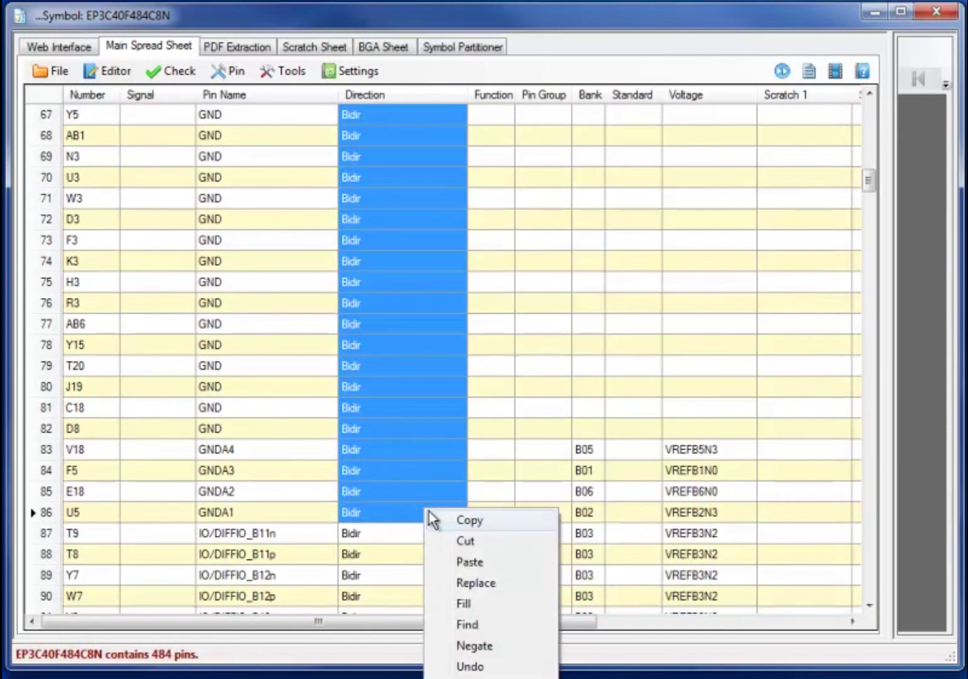
left_click(481, 601)
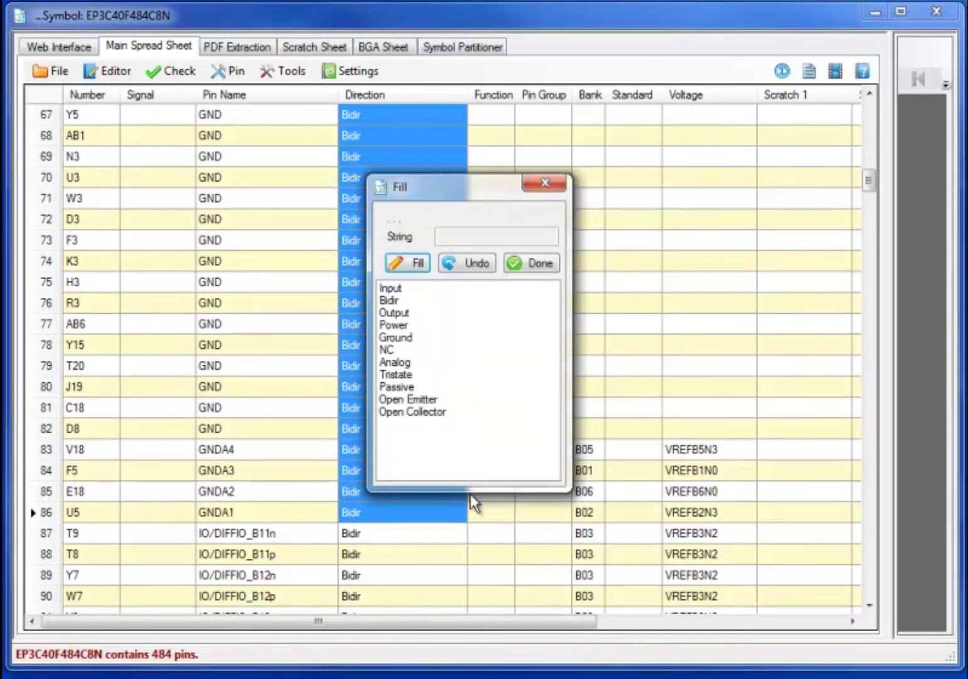
left_click(407, 339)
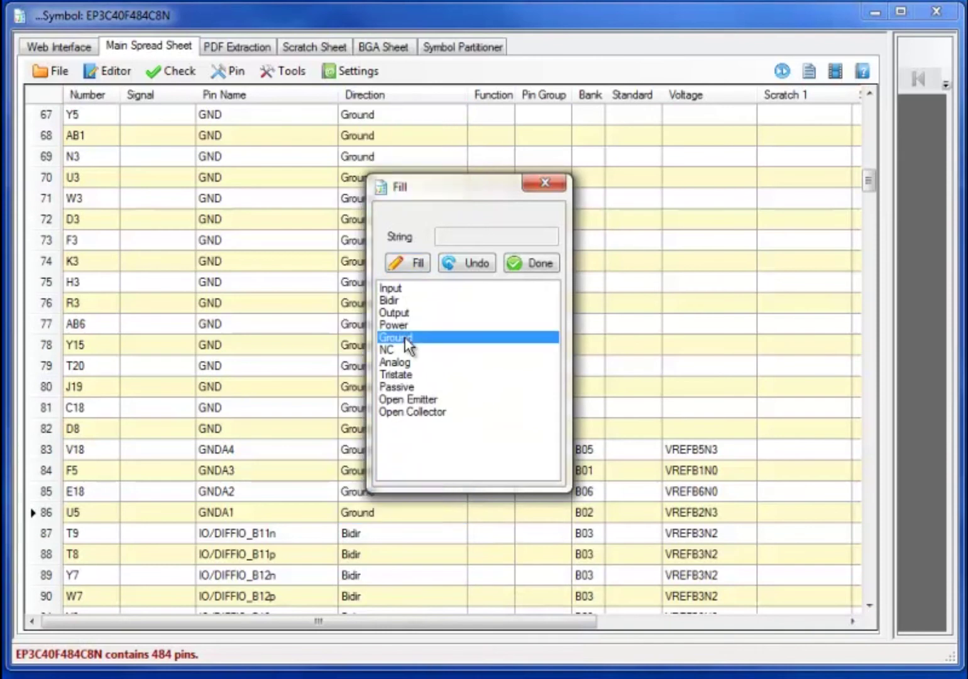
left_click(533, 264)
Select the VCCIO pins' Direction cells and fill them with Power
left_click_drag(868, 181, 862, 548)
left_click_drag(424, 183, 413, 577)
right_click(414, 575)
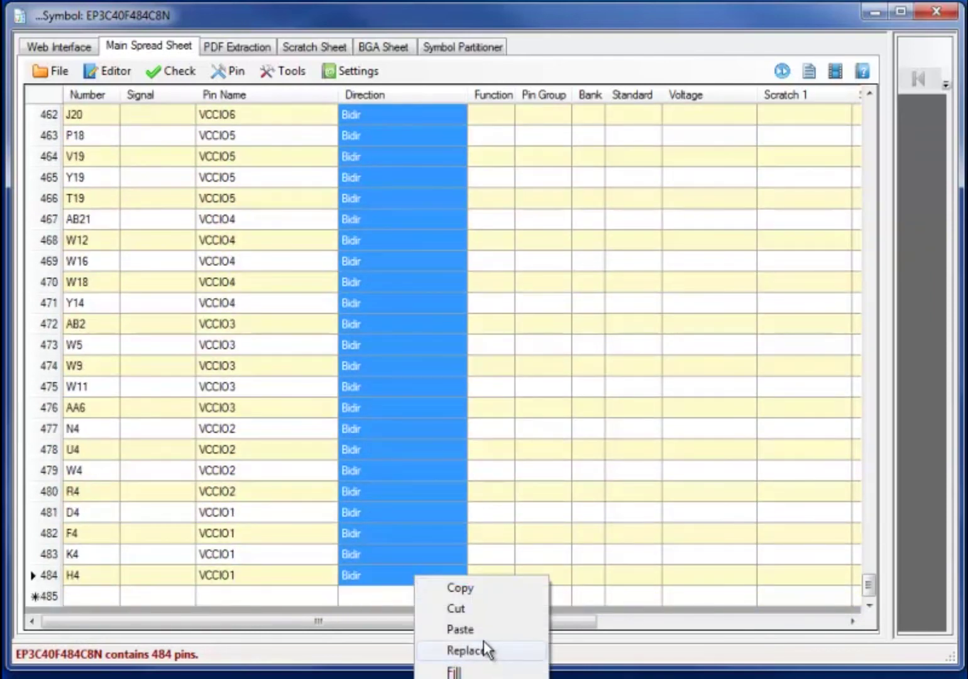
left_click(486, 671)
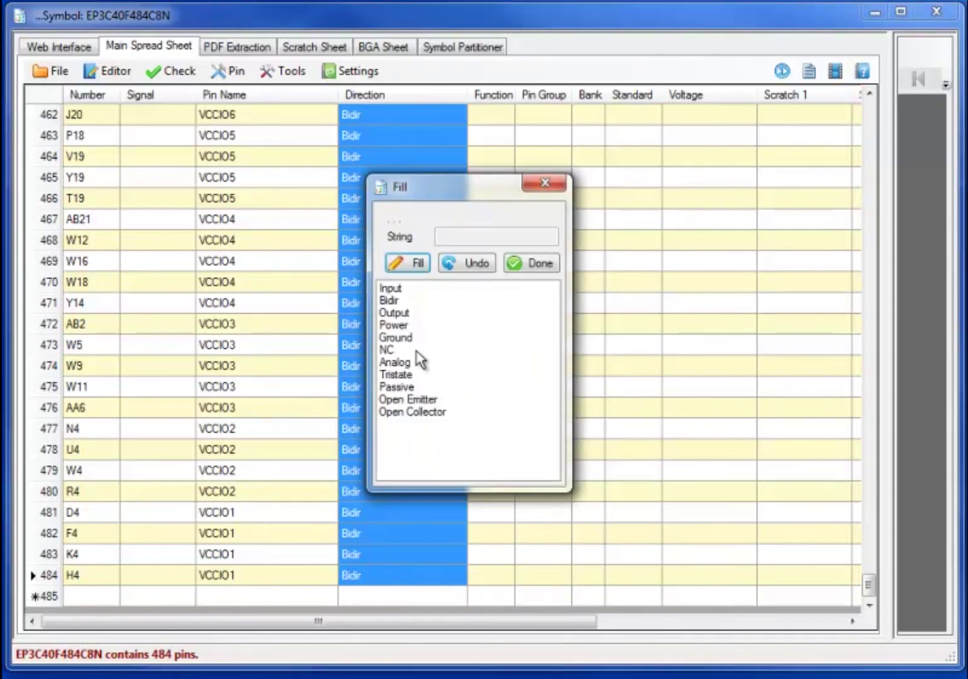
left_click(403, 325)
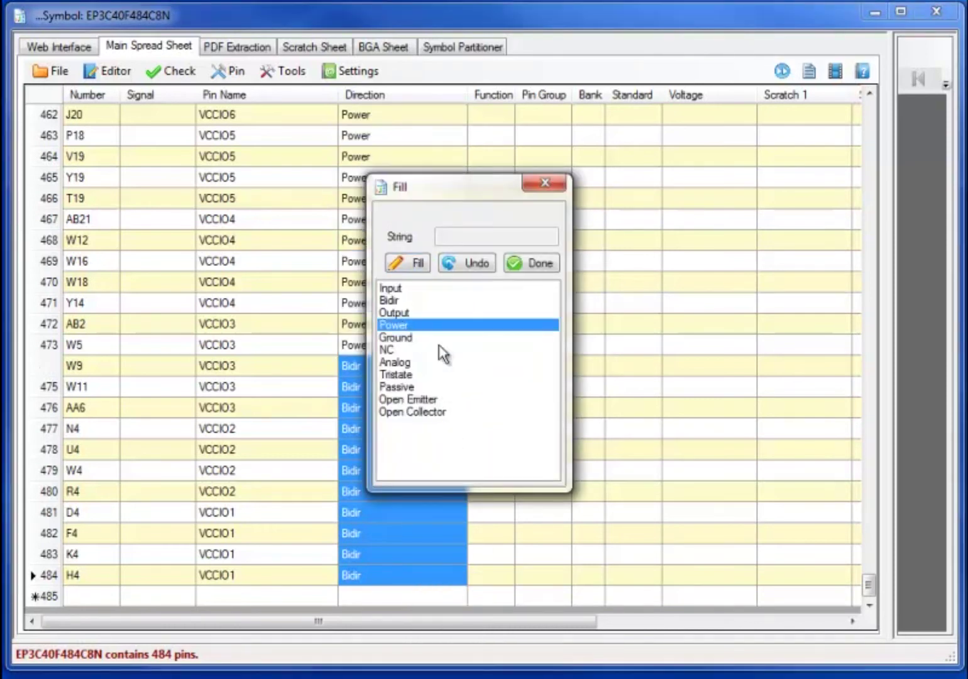
Finish the Power fill and recheck the sheet, dismissing the duplicate-name warnings
left_click(542, 263)
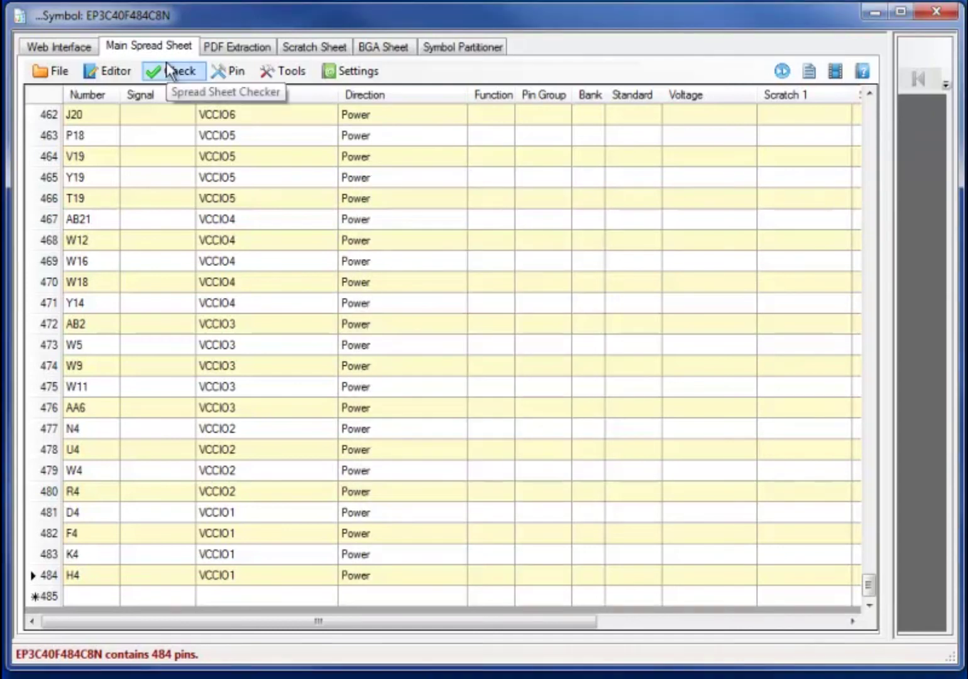
left_click(168, 64)
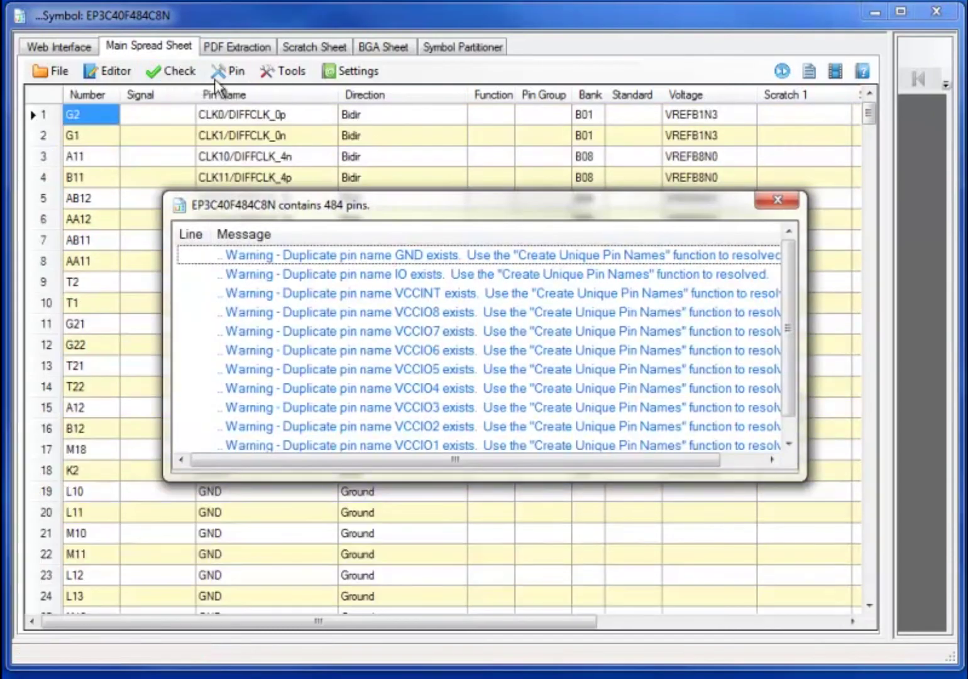
left_click(779, 200)
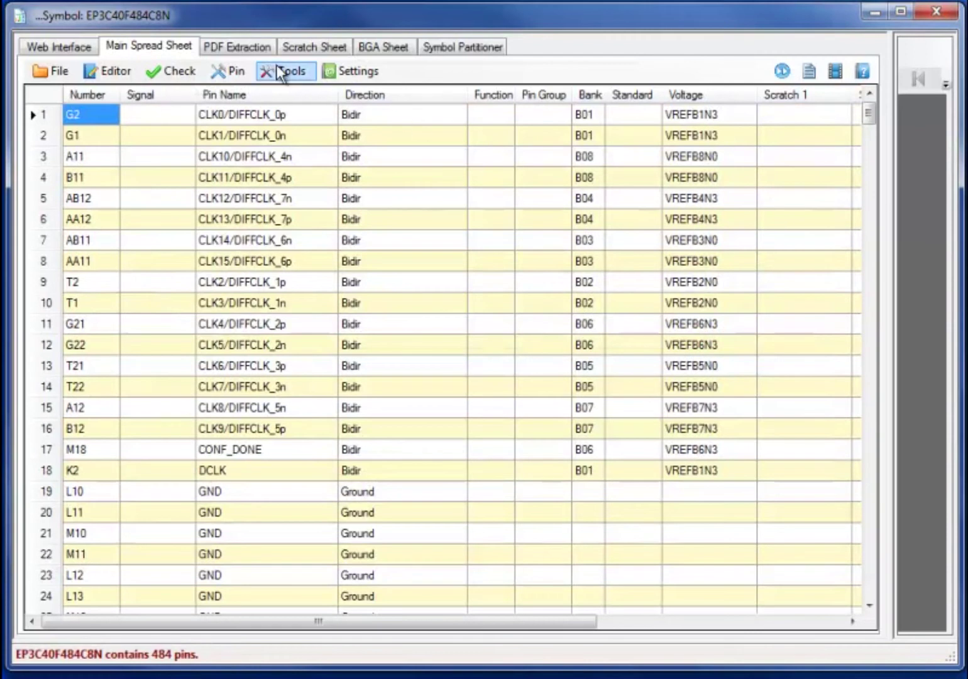
Append pin numbers to duplicate pin names, e.g. GND_L10, and recheck with no errors
left_click(251, 69)
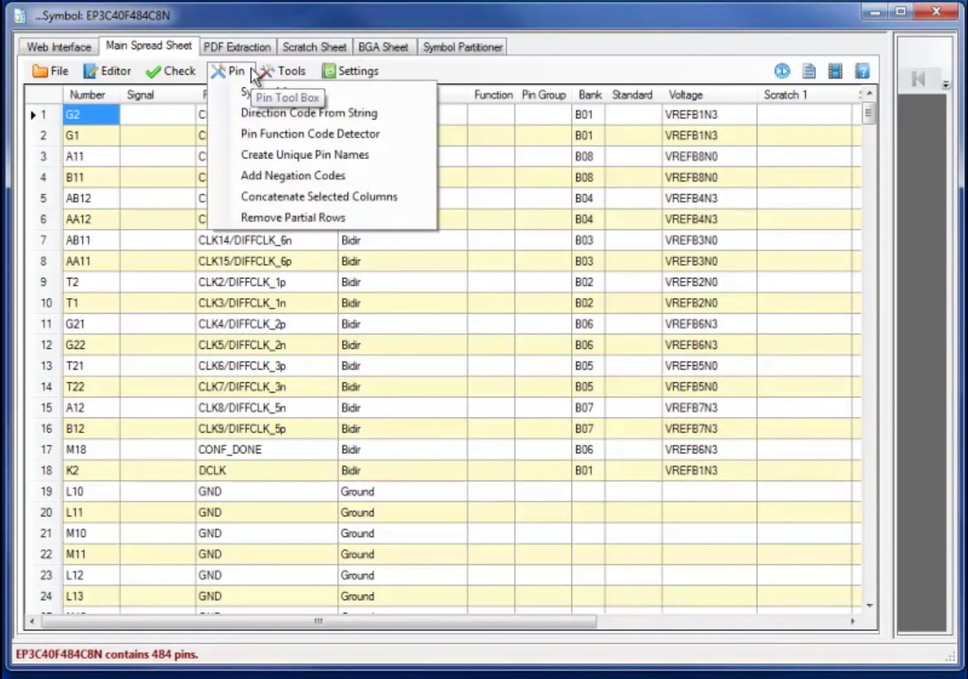
left_click(297, 160)
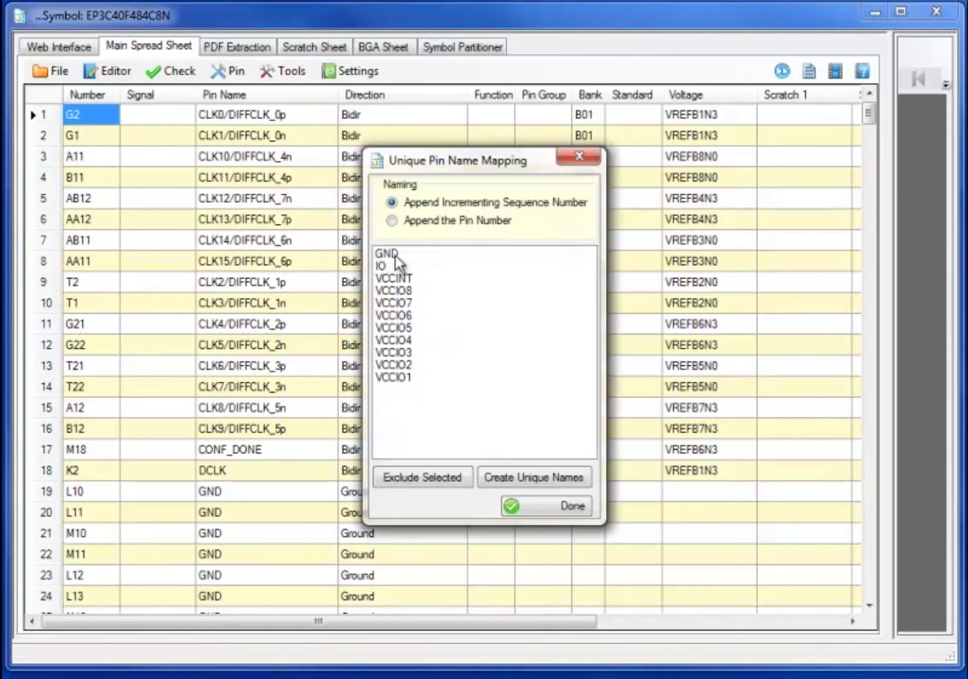
left_click(393, 221)
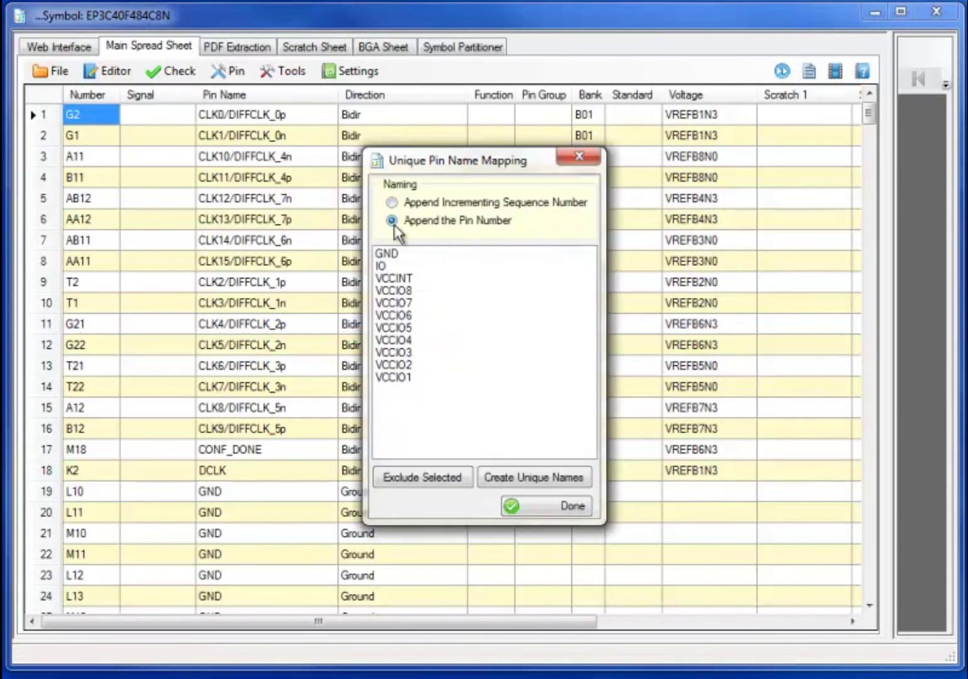
left_click(502, 476)
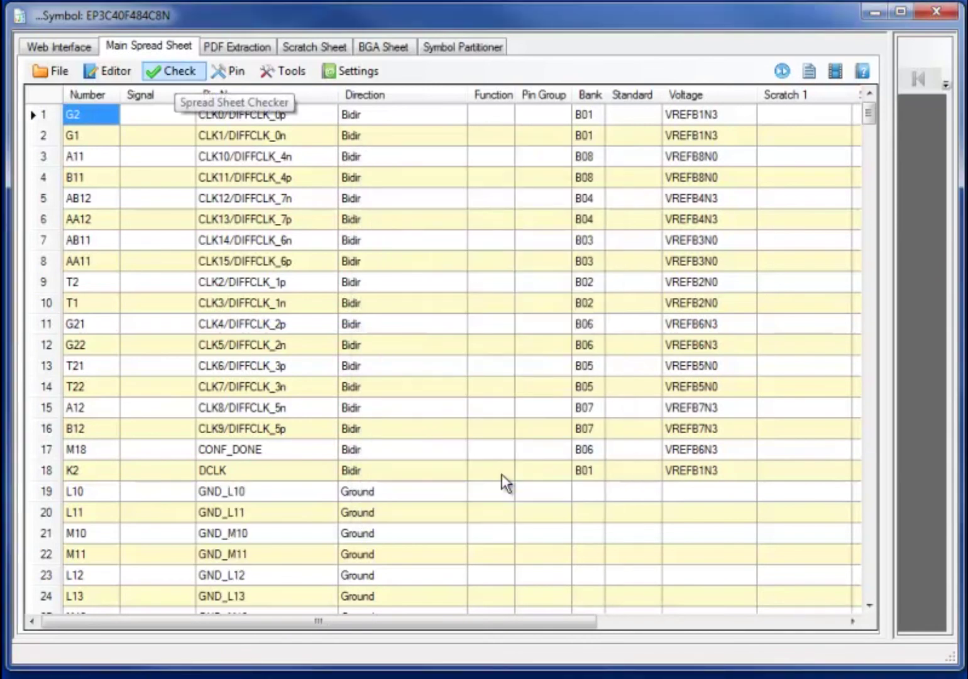
left_click(170, 71)
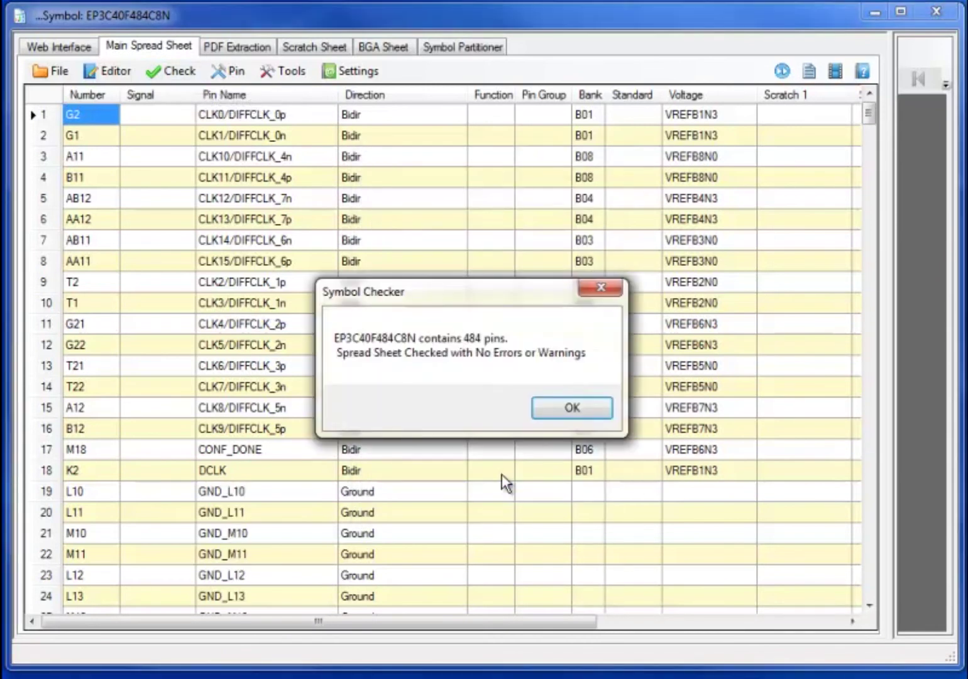
left_click(558, 407)
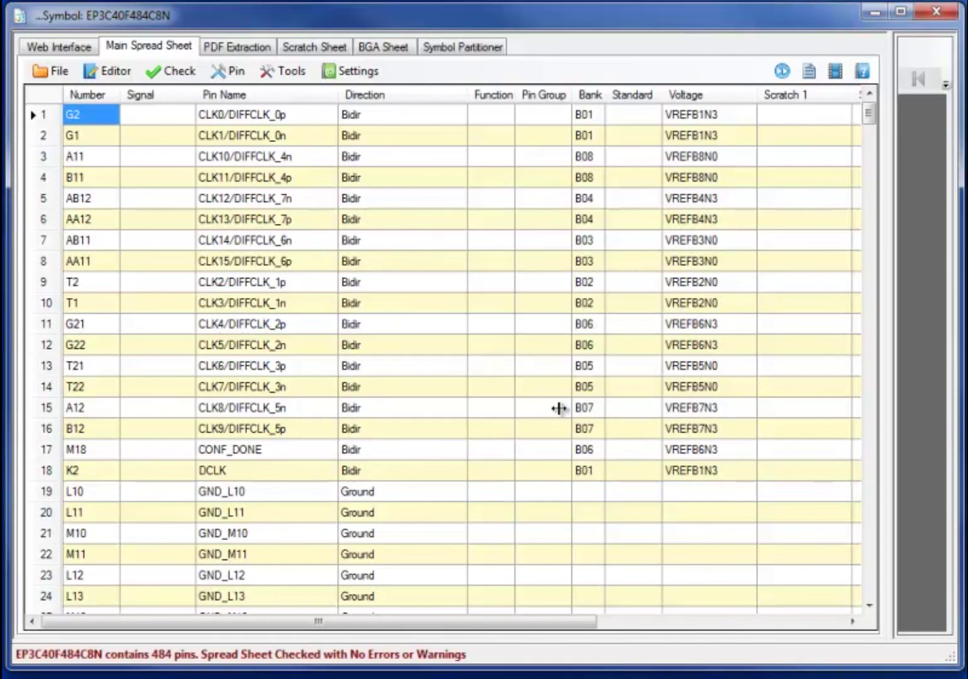
Auto-fracture the EP3C40F484C8N symbol by bank with at most 100 pins per side
left_click_drag(891, 440, 597, 415)
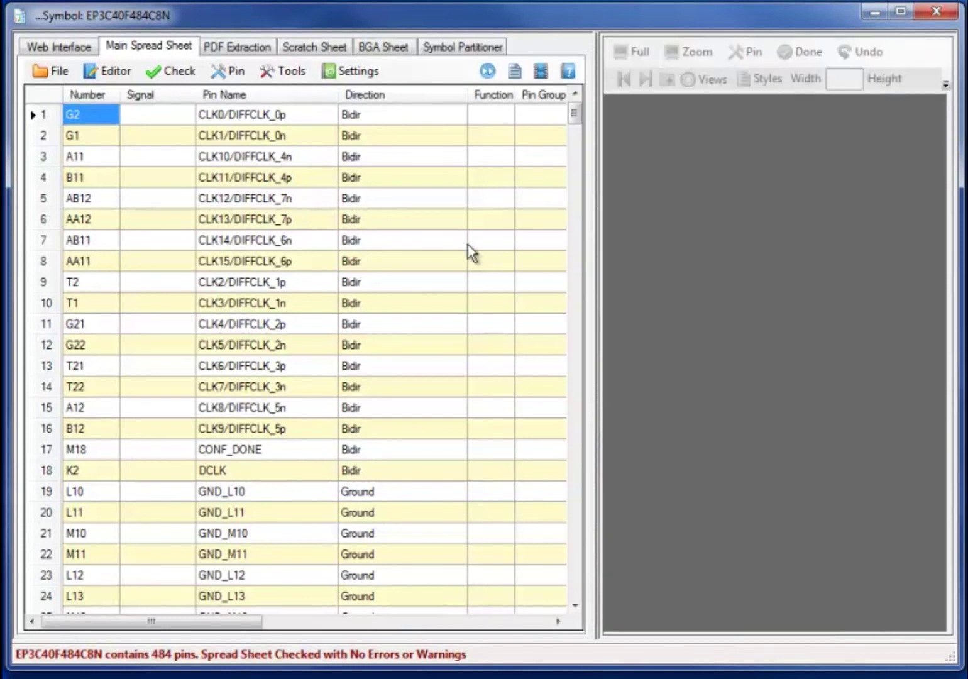
left_click(282, 73)
key("Down")
key("Down")
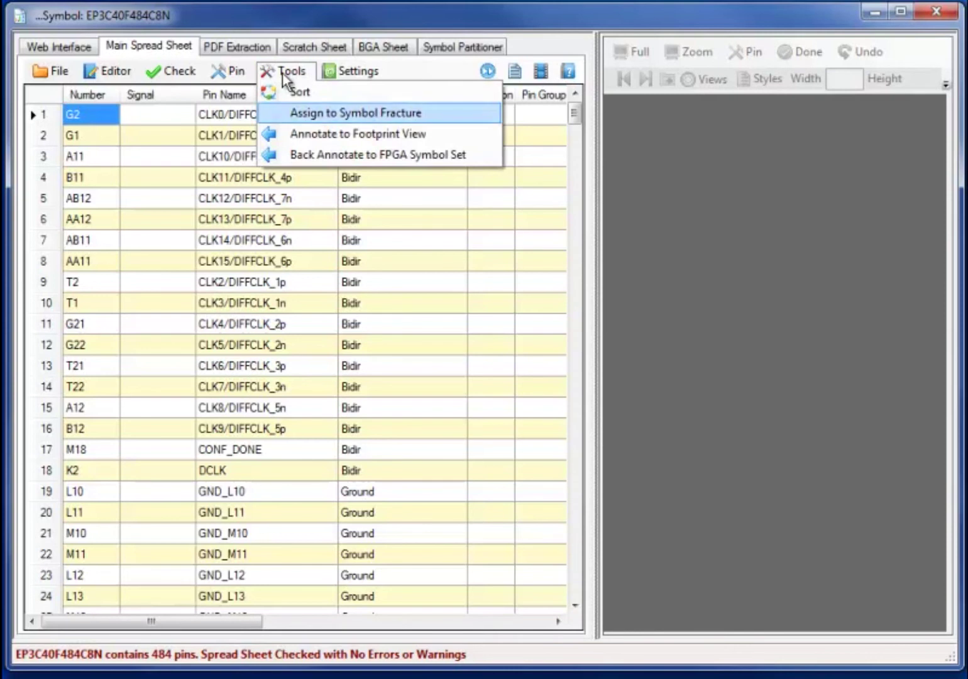
key("Return")
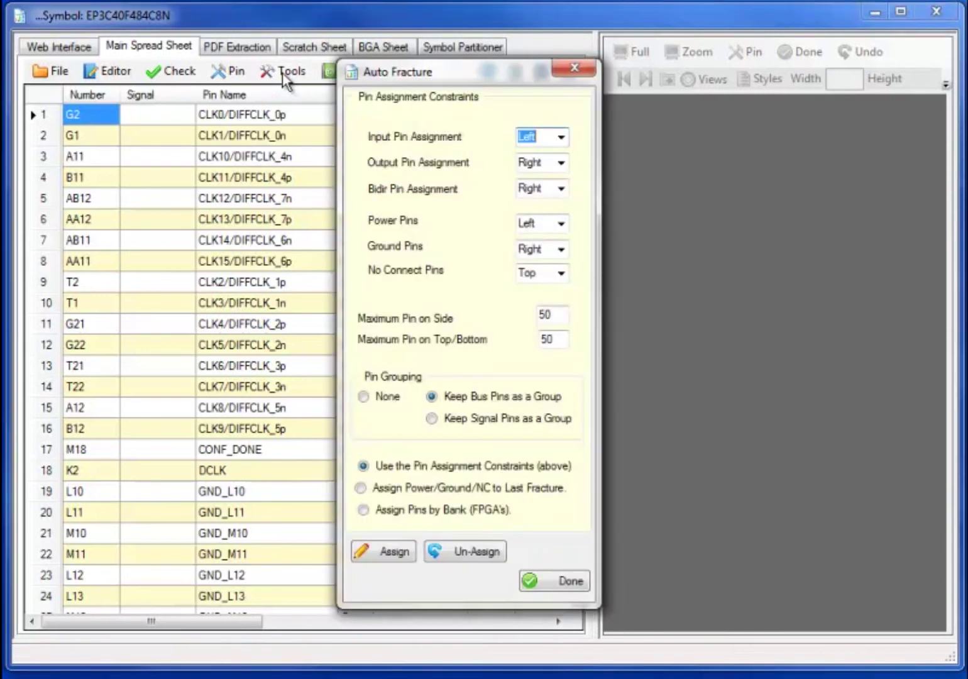
key("Tab")
key("Tab")
key("Tab")
key("Tab")
key("Tab")
key("Tab")
type("100")
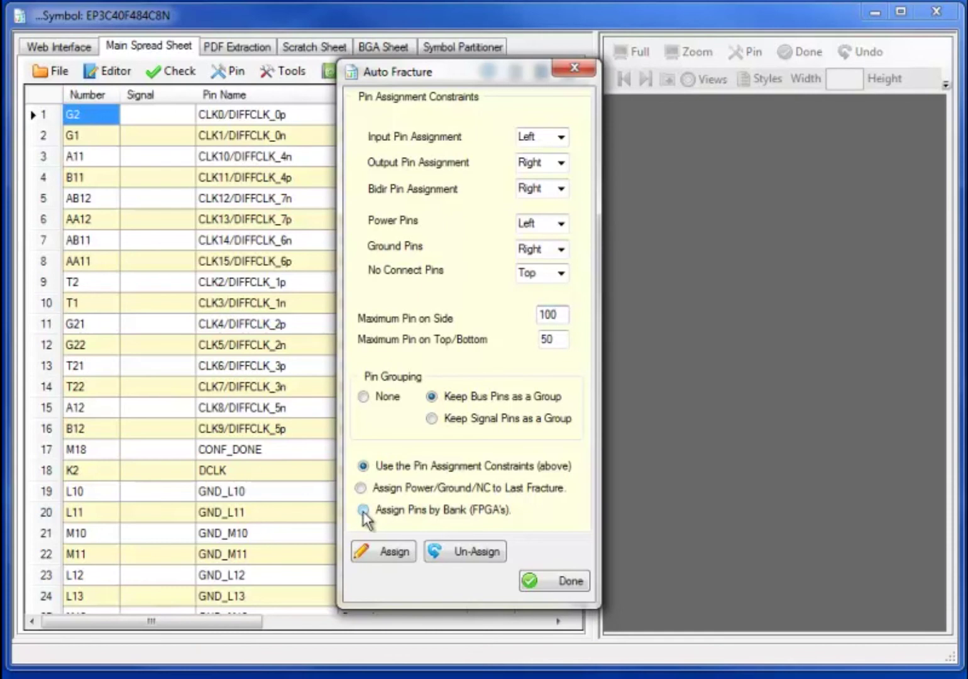
left_click(362, 510)
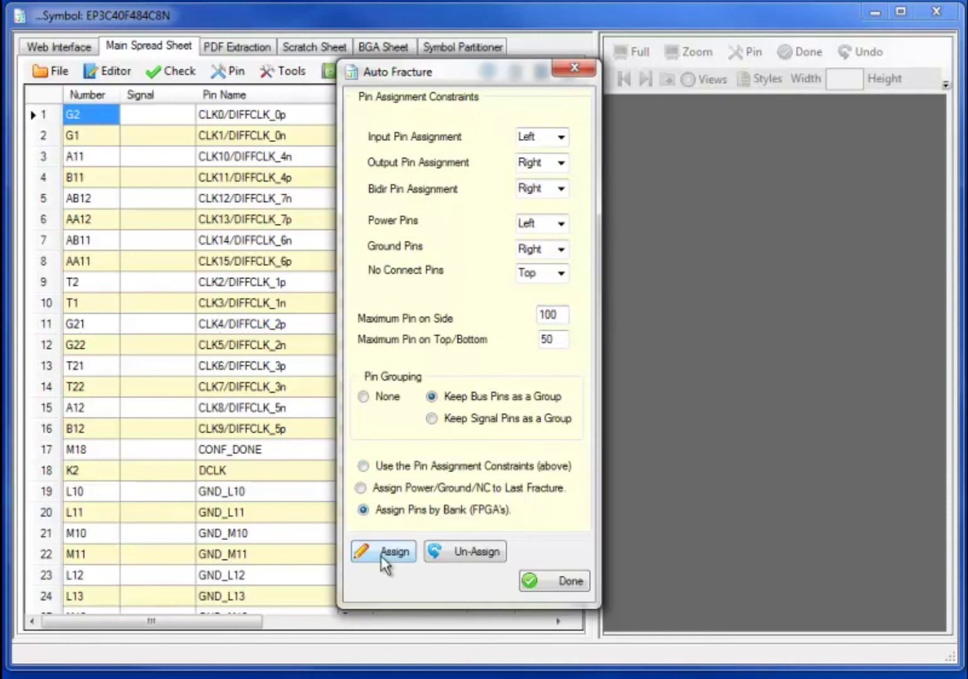
left_click(382, 553)
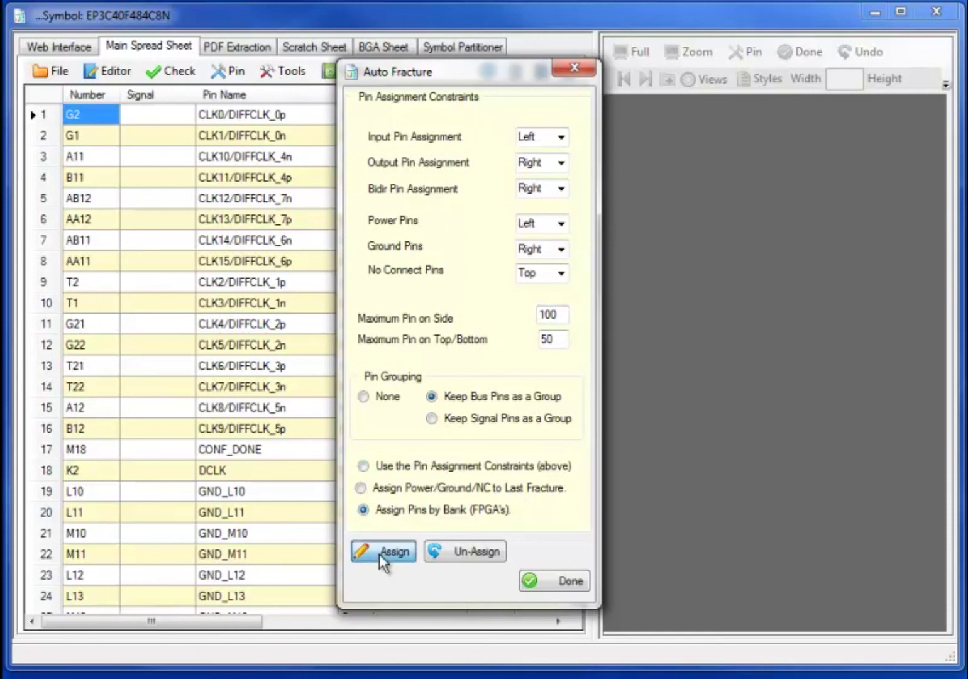
left_click(526, 584)
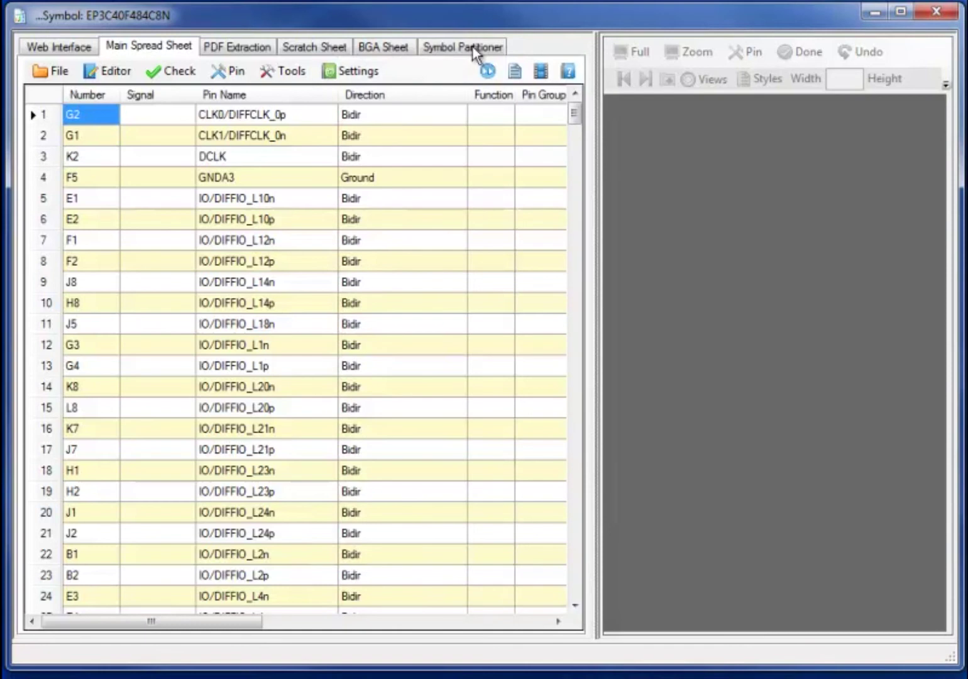
Review the symbol parts in the Symbol Partitioner, previewing parts 9 and 1
left_click(473, 47)
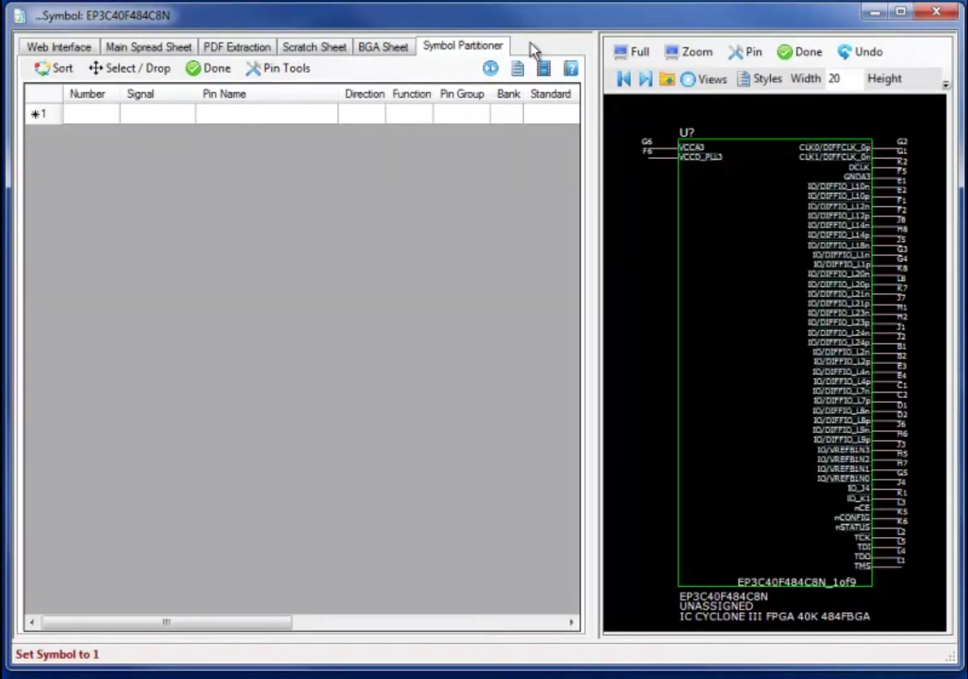
left_click(643, 80)
left_click(666, 79)
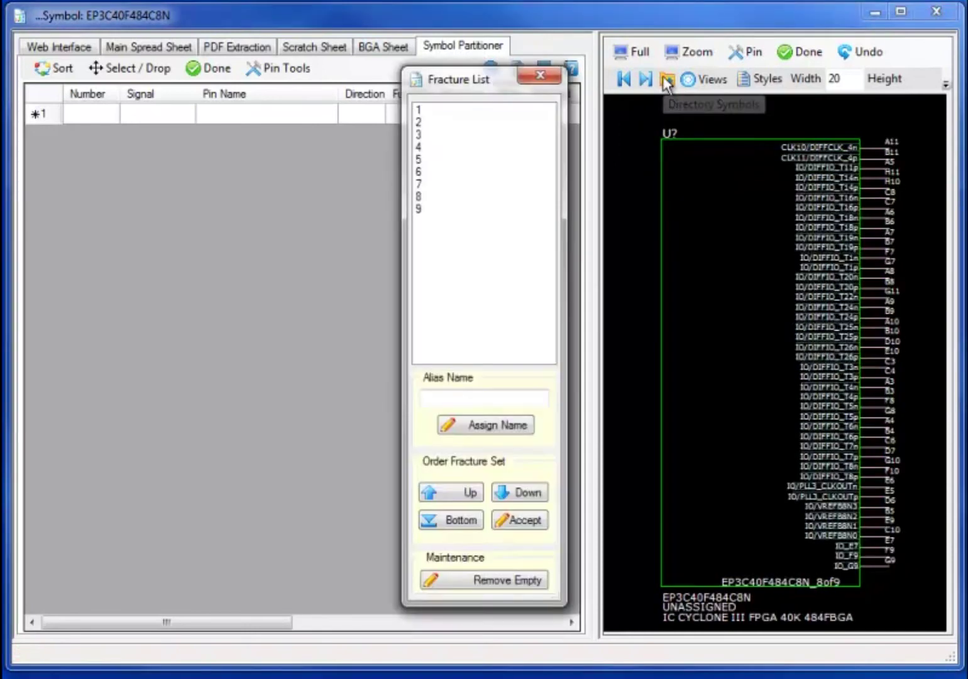
left_click(433, 210)
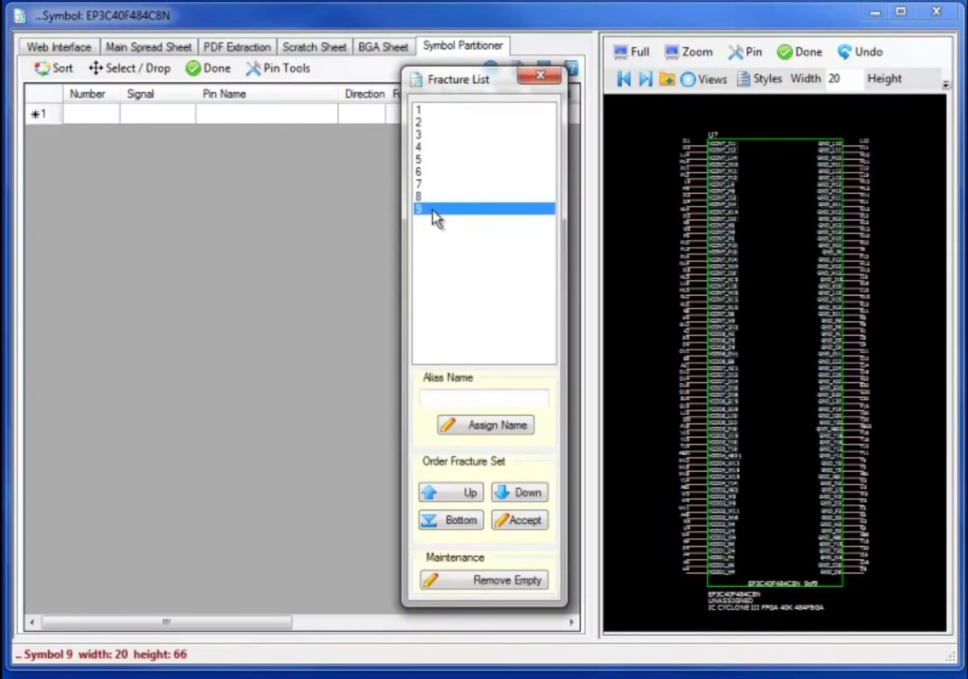
left_click(429, 109)
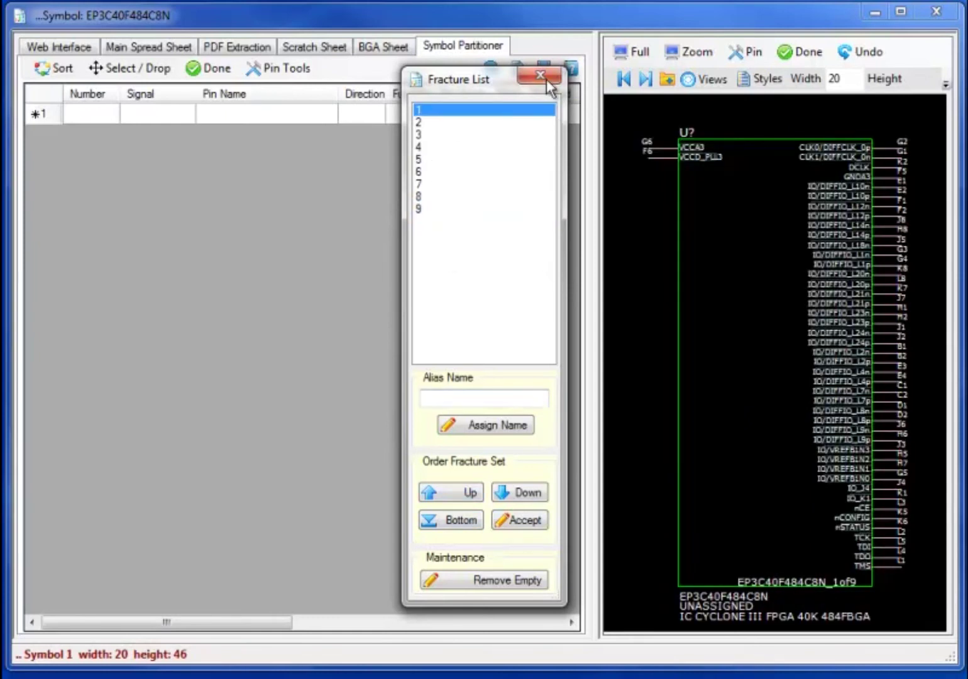
Close the part list and open the Scratch Sheet's File menu
left_click(546, 76)
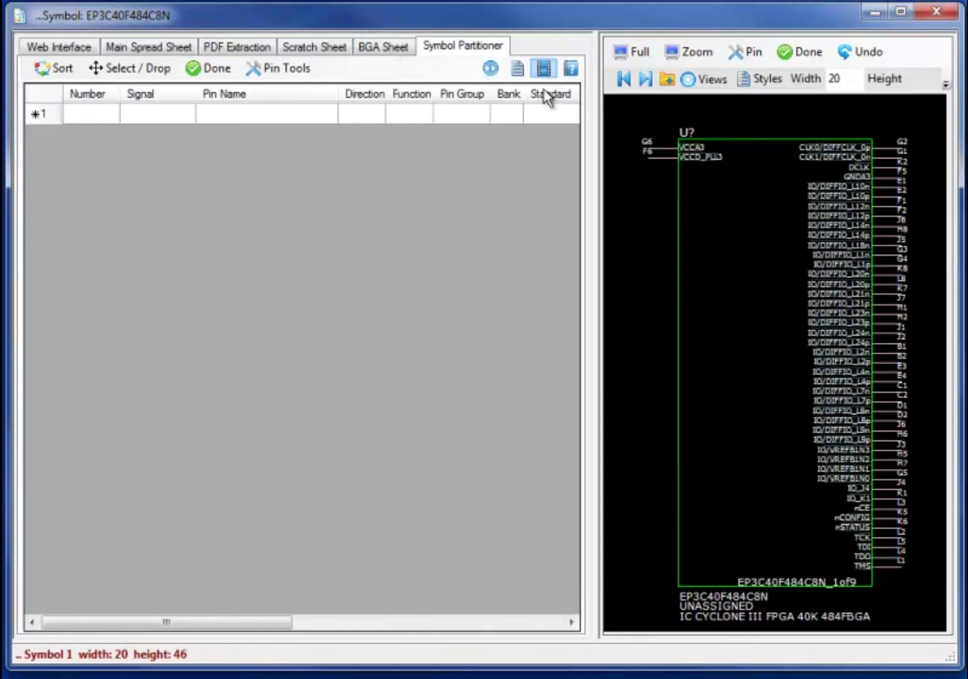
left_click(317, 47)
key("alt+f")
Import the 484PinAltera.pin file as an Altera Quartus II compiler report
left_click(90, 118)
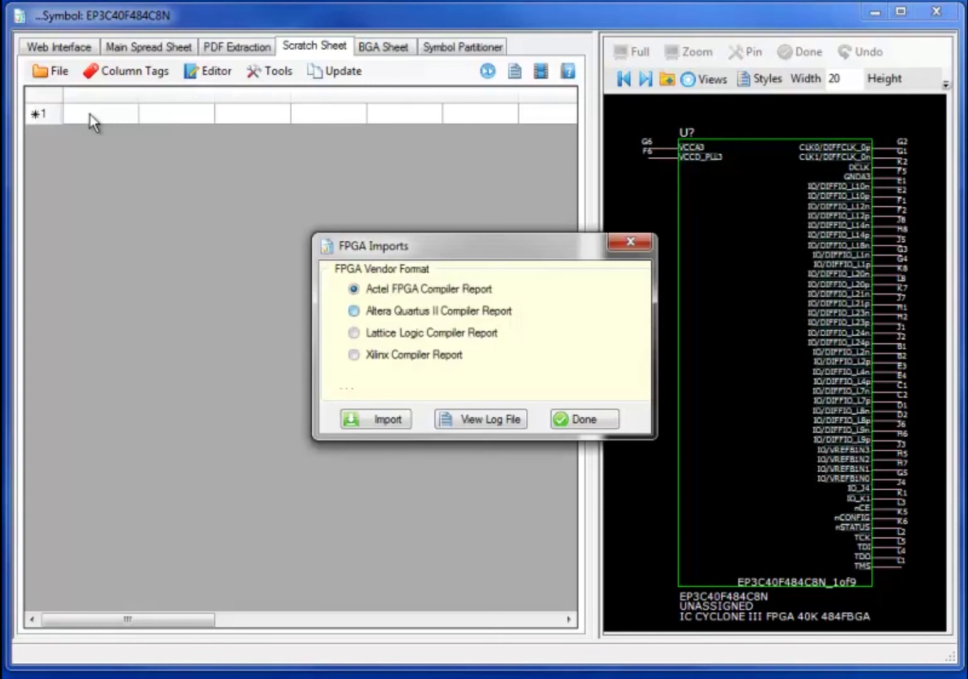
key("Down")
left_click(385, 421)
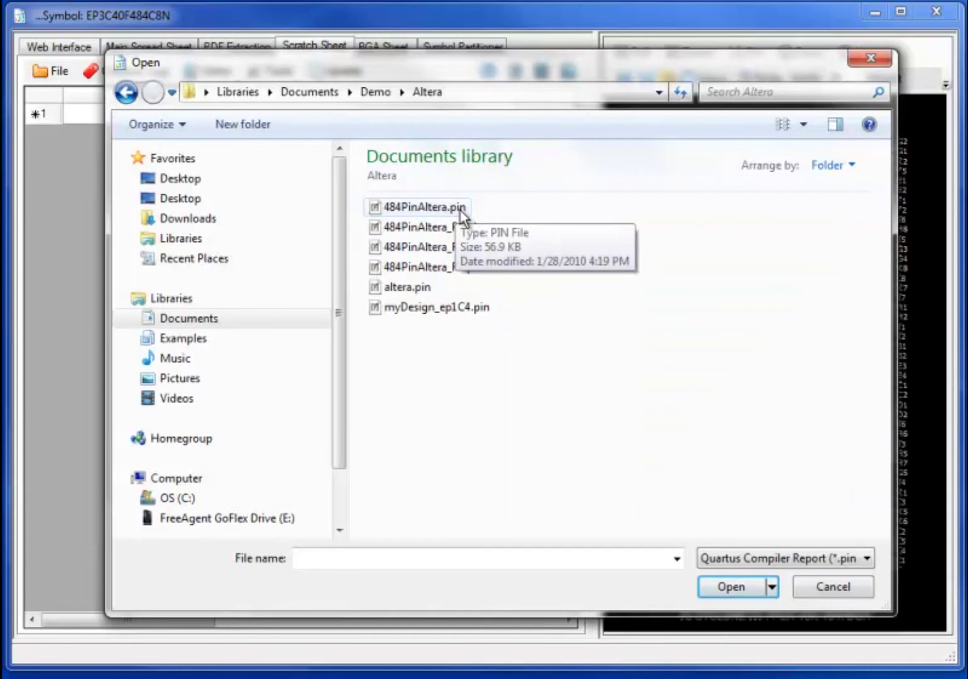
left_click(460, 210)
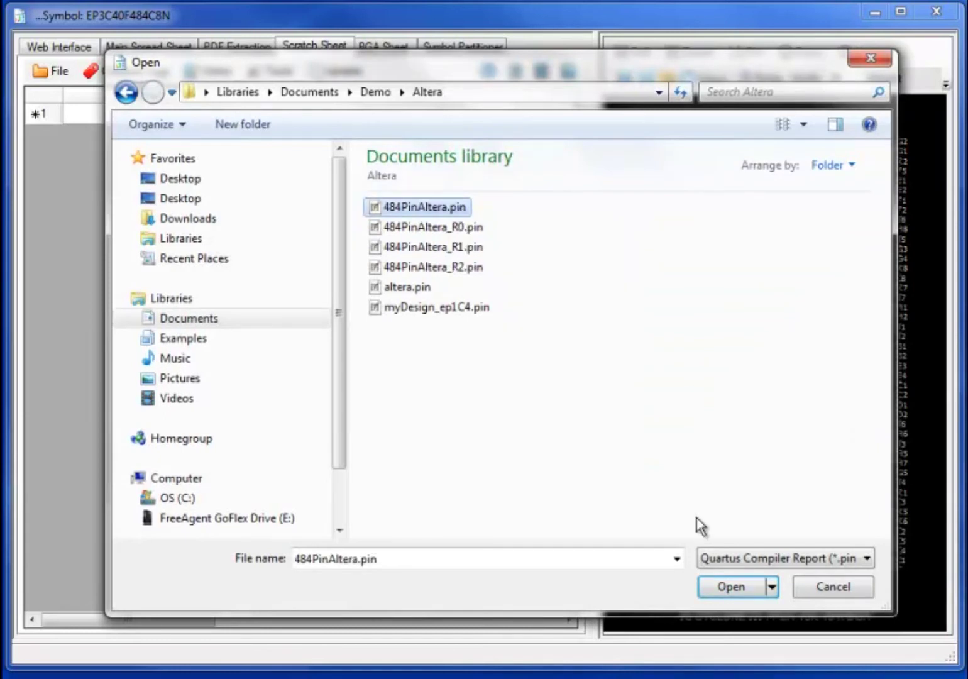
left_click(719, 583)
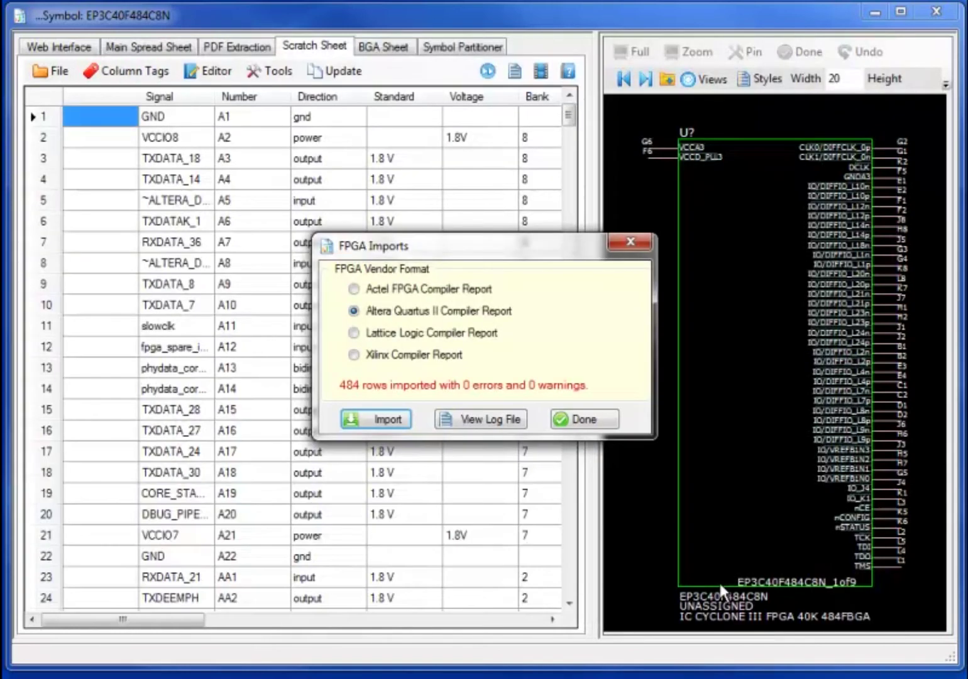
left_click(584, 419)
Annotate the imported signals into the Main Spread Sheet by pin number
left_click(361, 74)
key("Down")
key("Return")
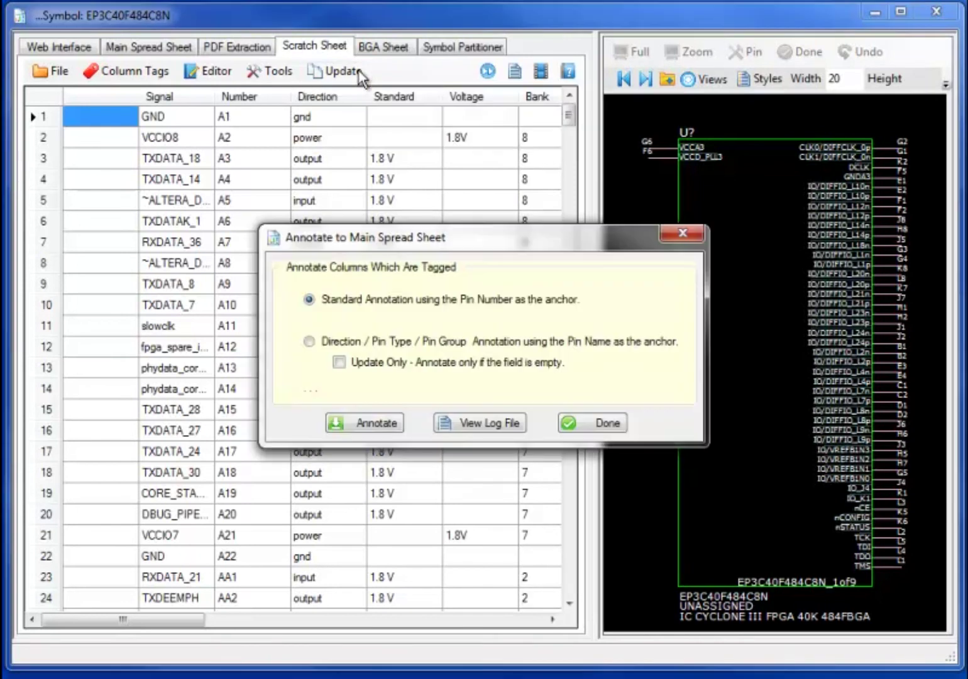
key("Return")
left_click(495, 410)
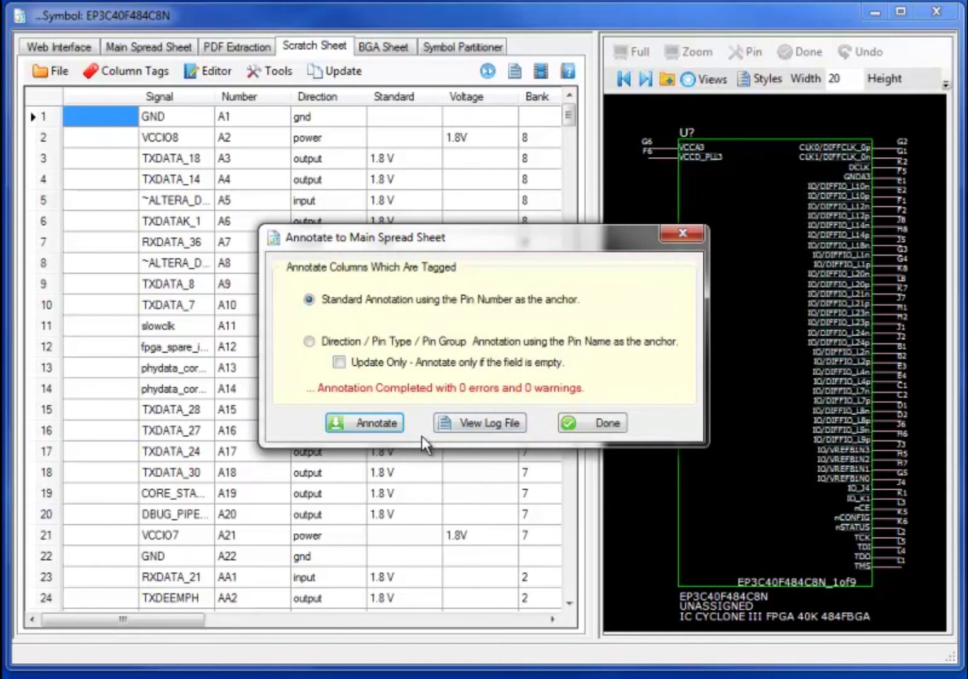
left_click(566, 427)
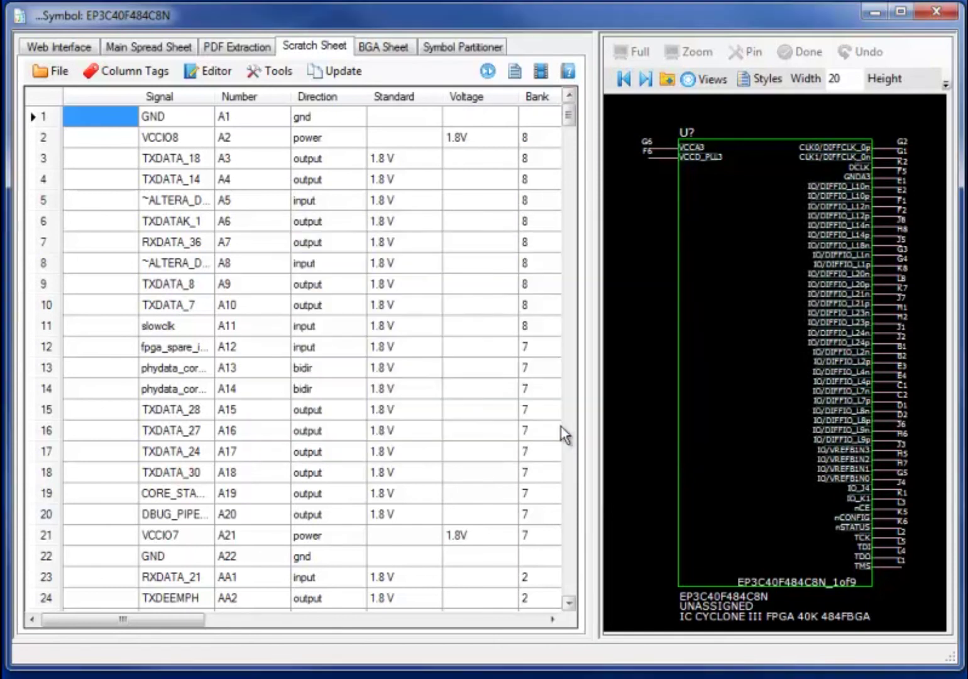
left_click(159, 48)
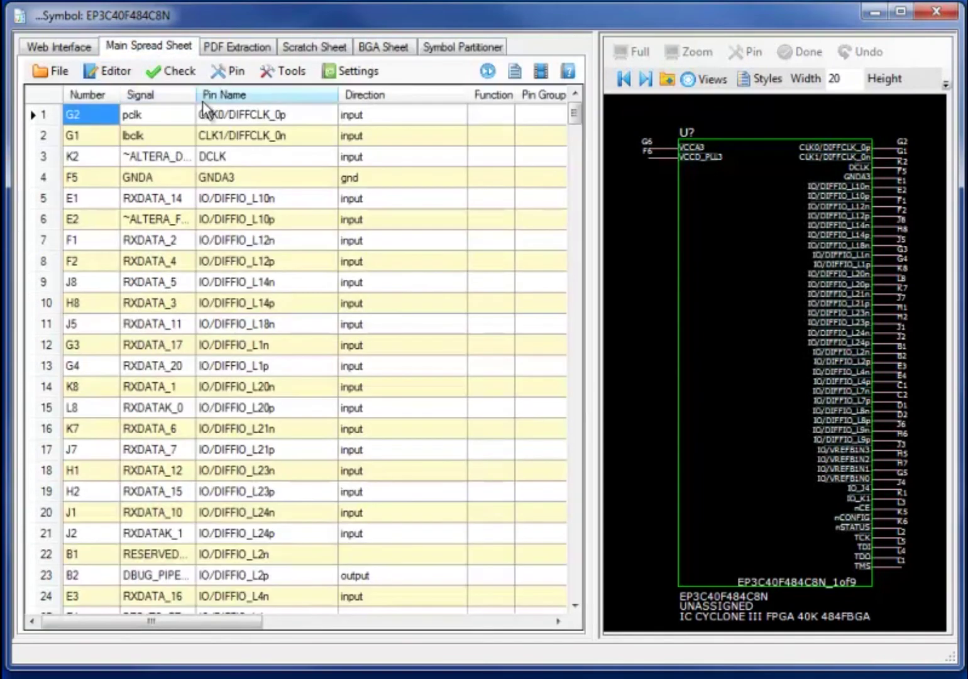
Widen the Signal column and confirm the 484-pin sheet checks with no errors or warnings
left_click_drag(197, 97, 281, 98)
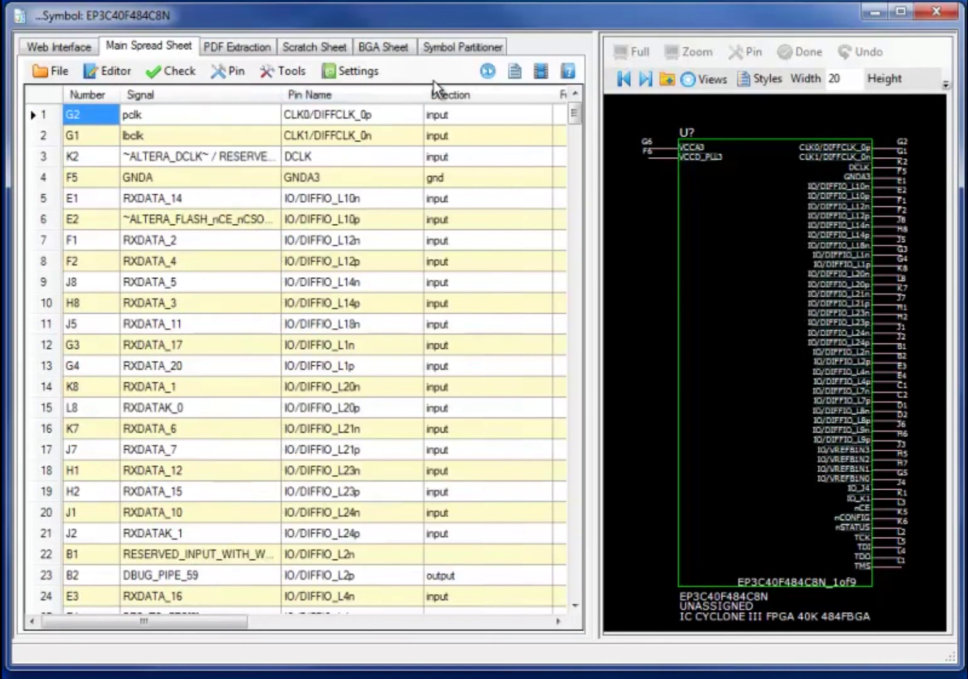
left_click_drag(553, 95, 473, 95)
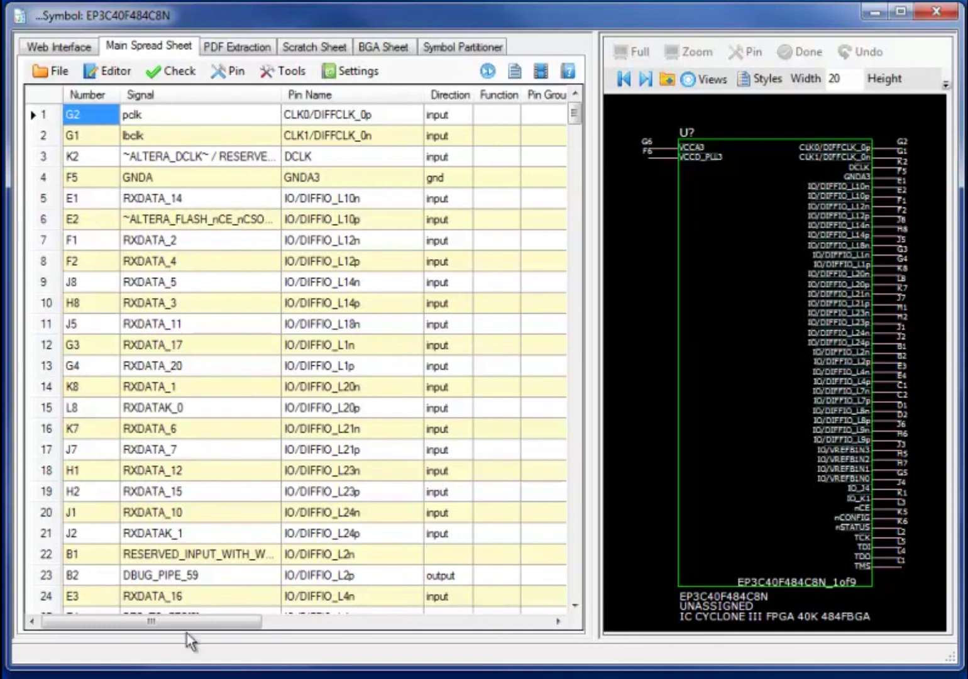
left_click_drag(195, 629, 194, 660)
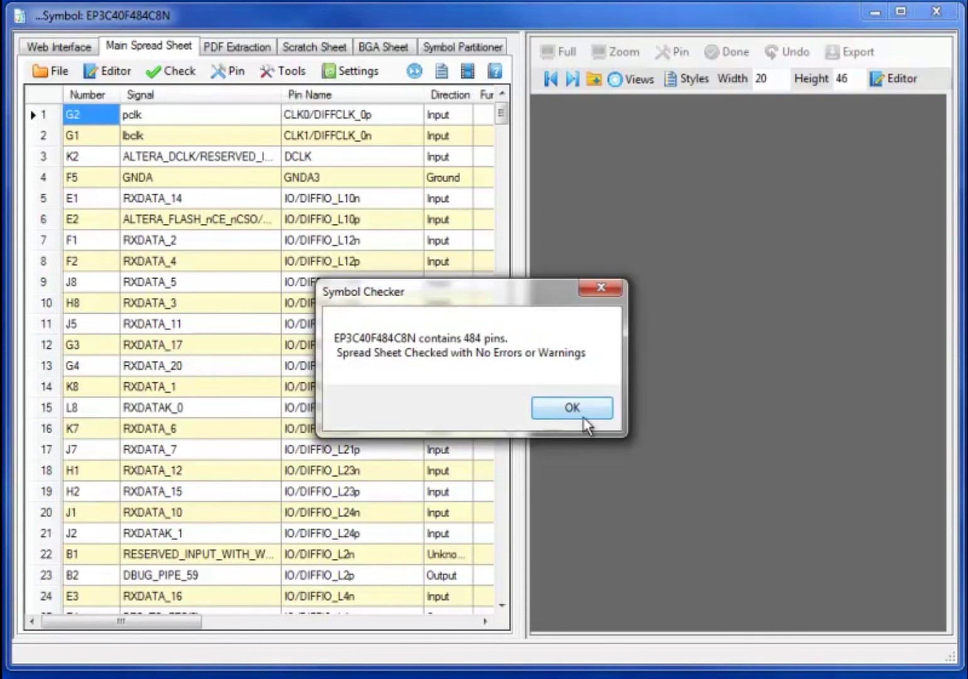
left_click(582, 416)
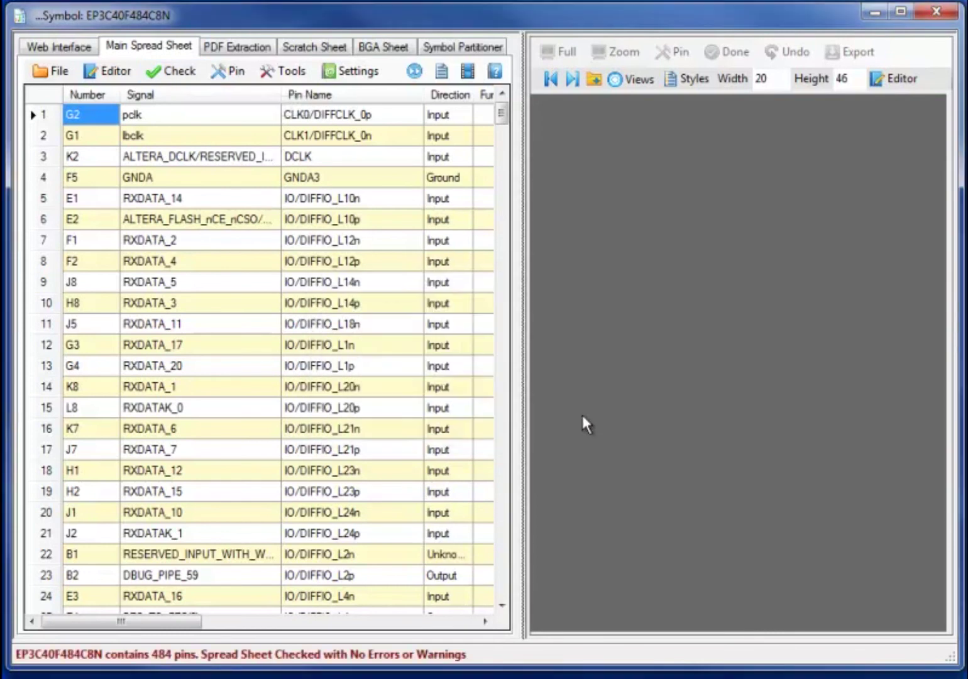
Set symbol part 1's width to 46
left_click(465, 47)
double_click(787, 79)
type("46")
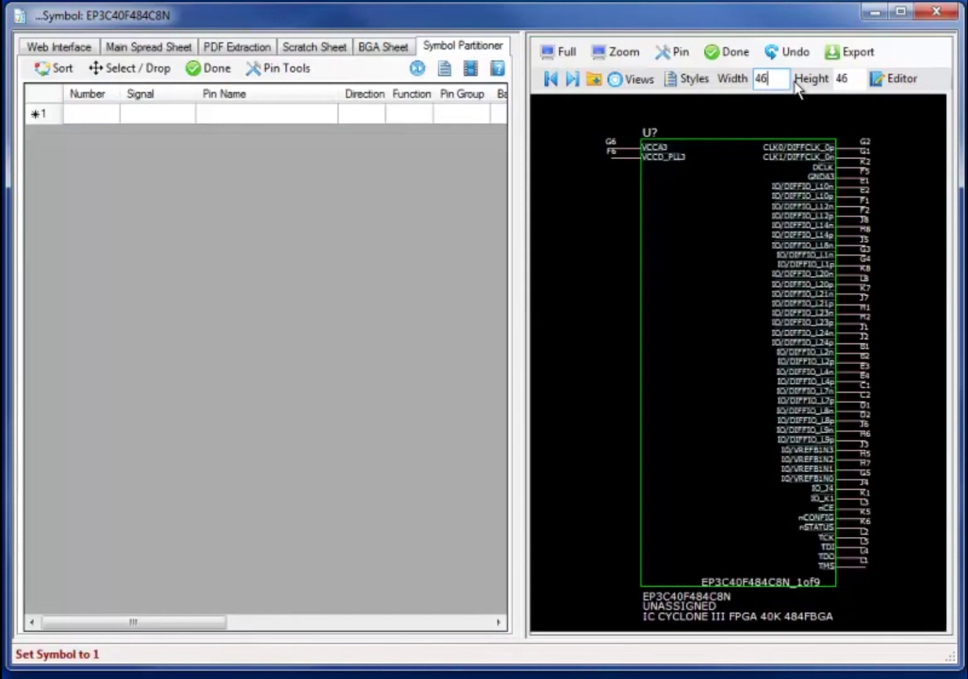
key("Return")
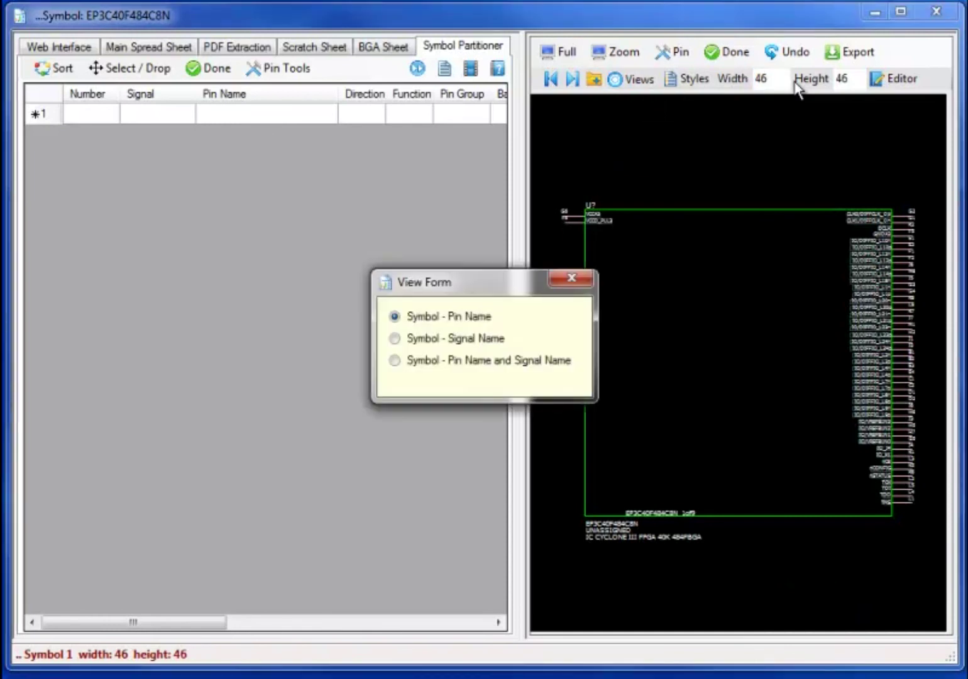
Label the symbol pins with both pin names and signal names, then show part 2
left_click_drag(534, 292, 418, 182)
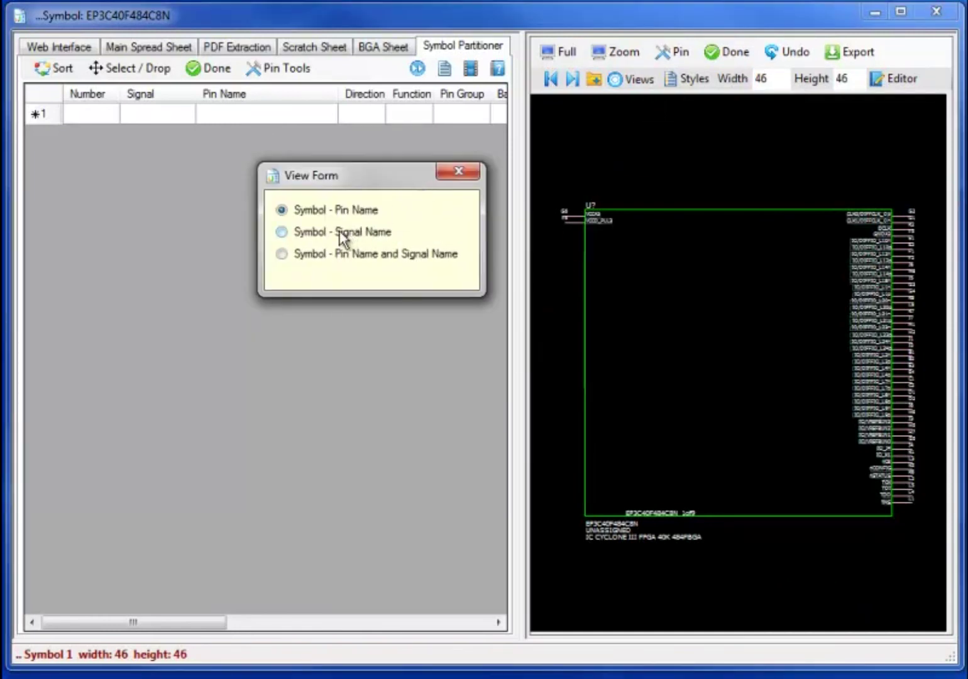
left_click(282, 233)
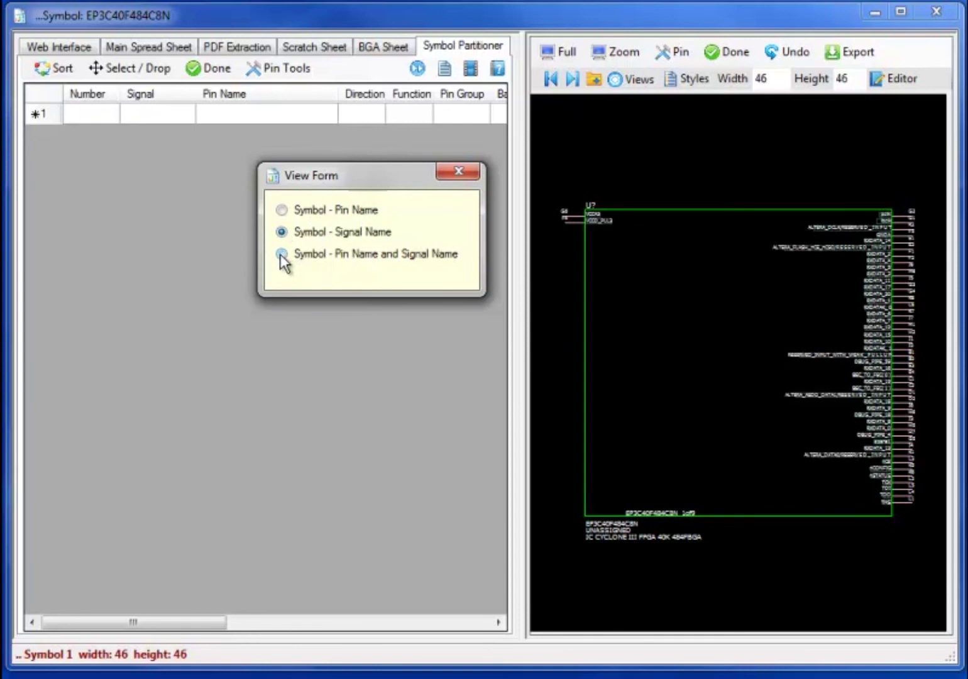
left_click(281, 254)
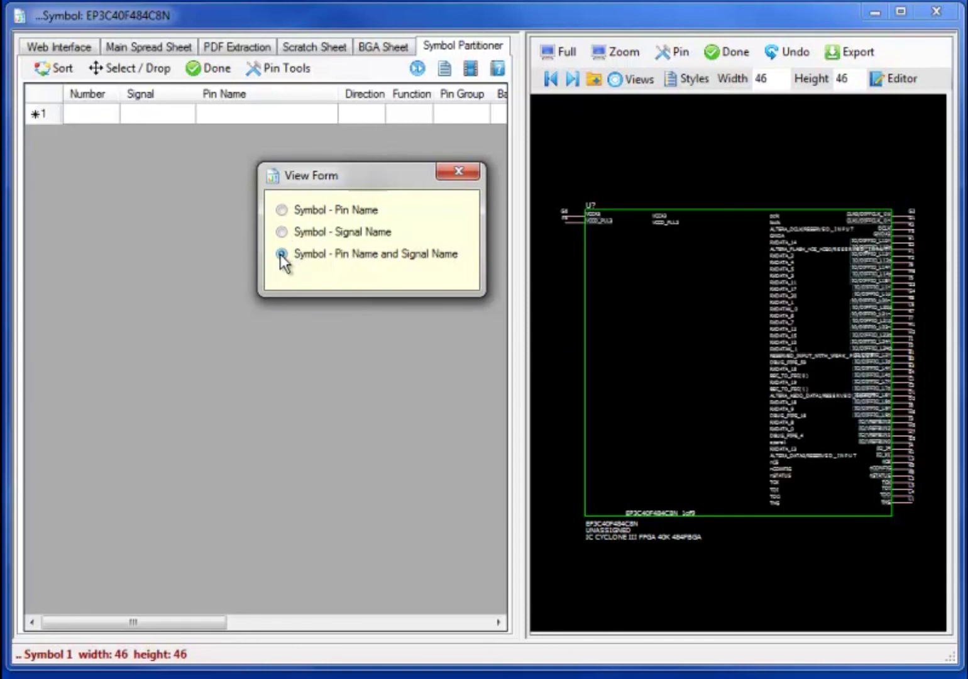
key("Escape")
key("Page_Down")
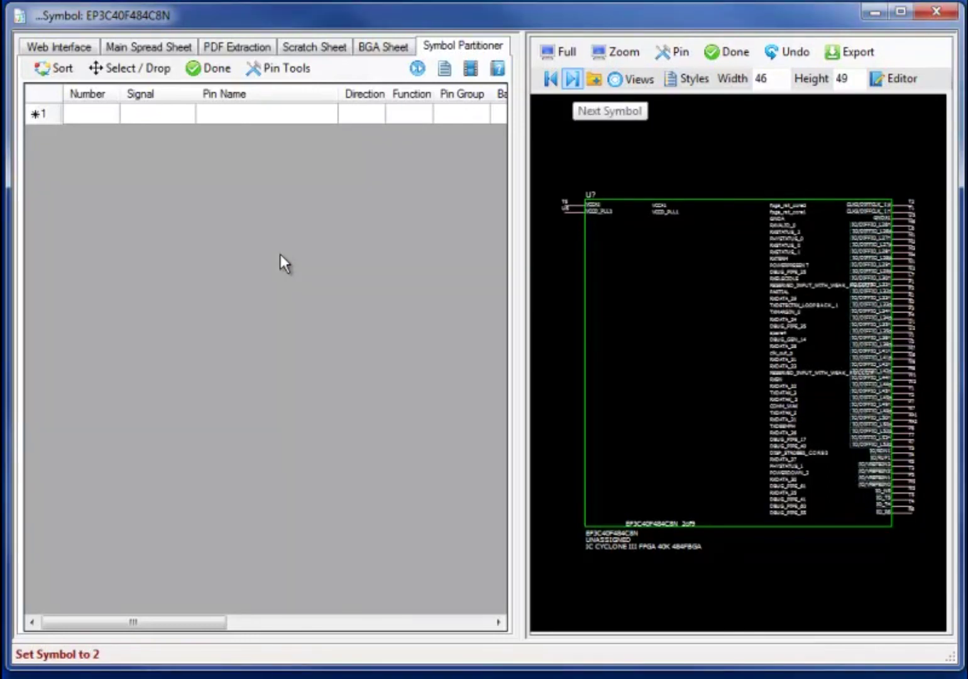
Export the nine-part symbol as OrCAD Capture library SYMBOLS5.OLB in C:\TCL
key("Page_Up")
left_click(850, 52)
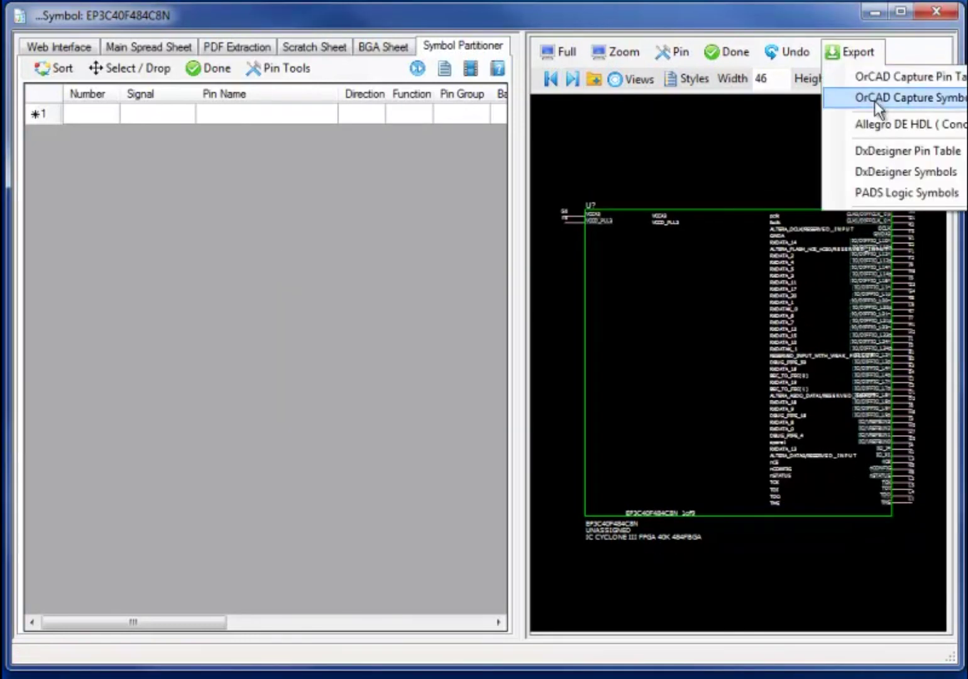
left_click(875, 103)
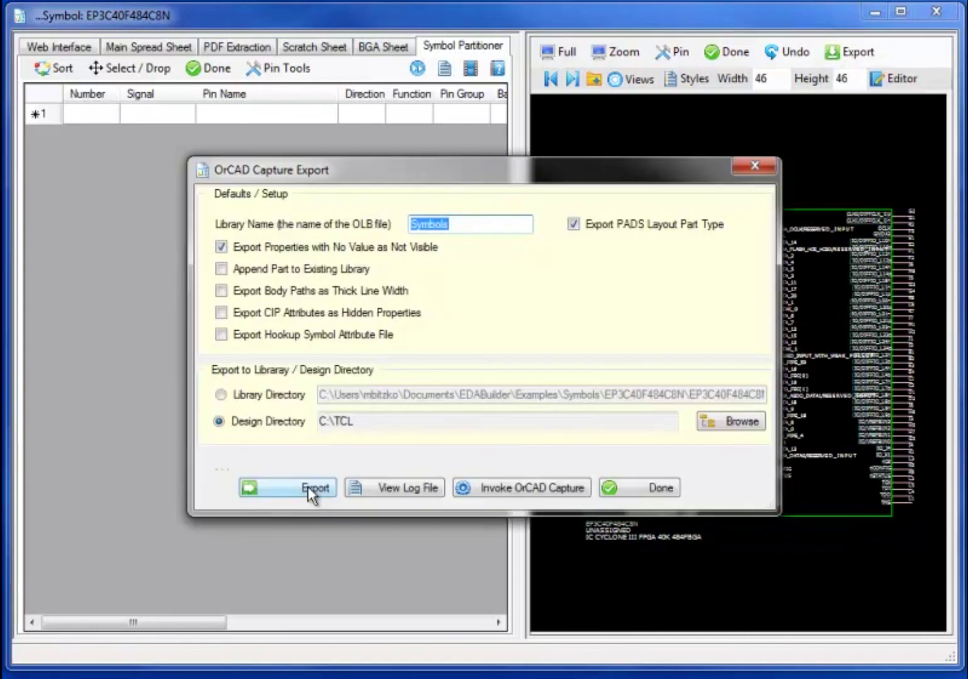
left_click(307, 486)
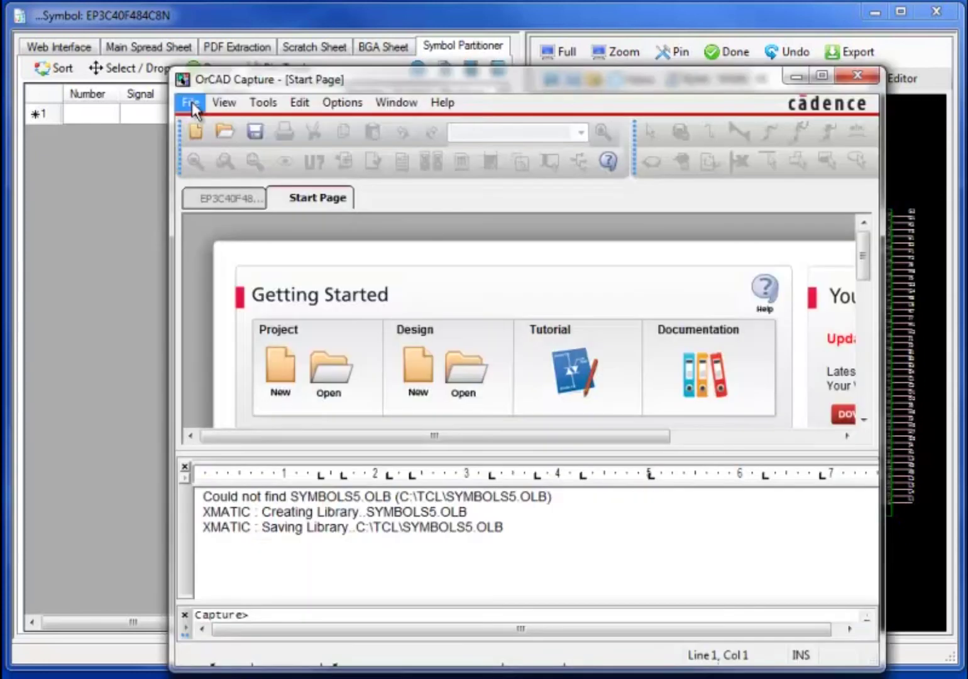
Open the SYMBOLS5.OLB library in OrCAD Capture and its EP3C40F484C8N part
left_click(191, 103)
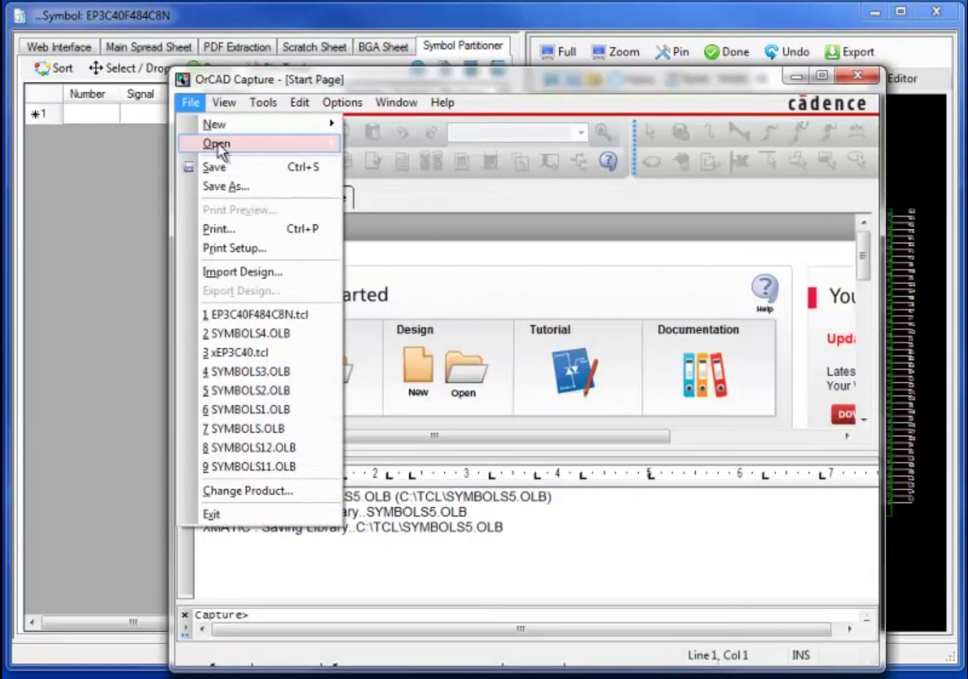
key("Right")
key("l")
left_click(429, 269)
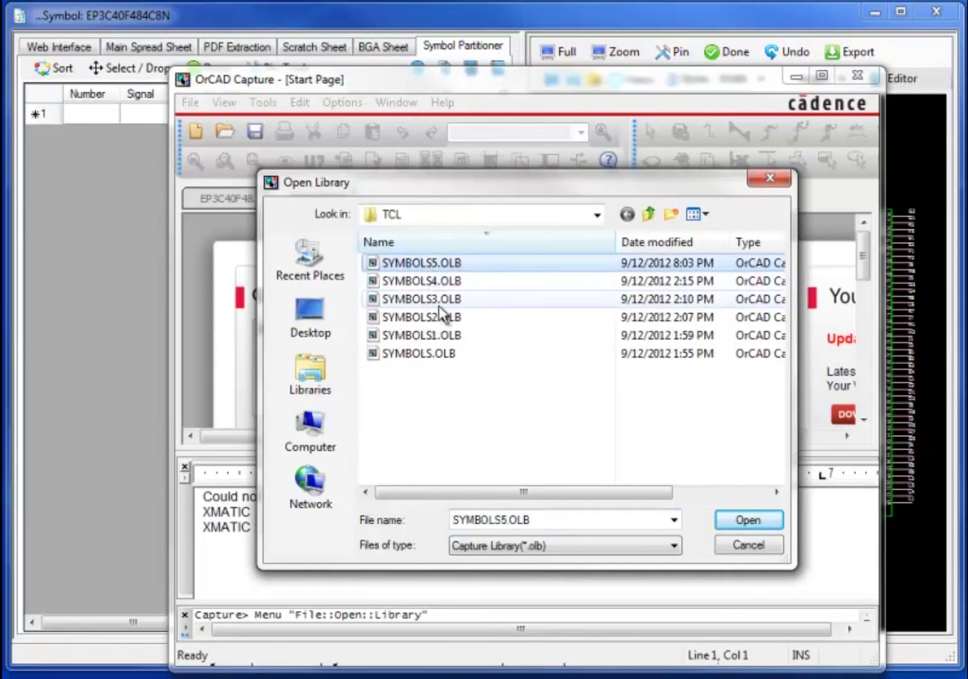
left_click(771, 523)
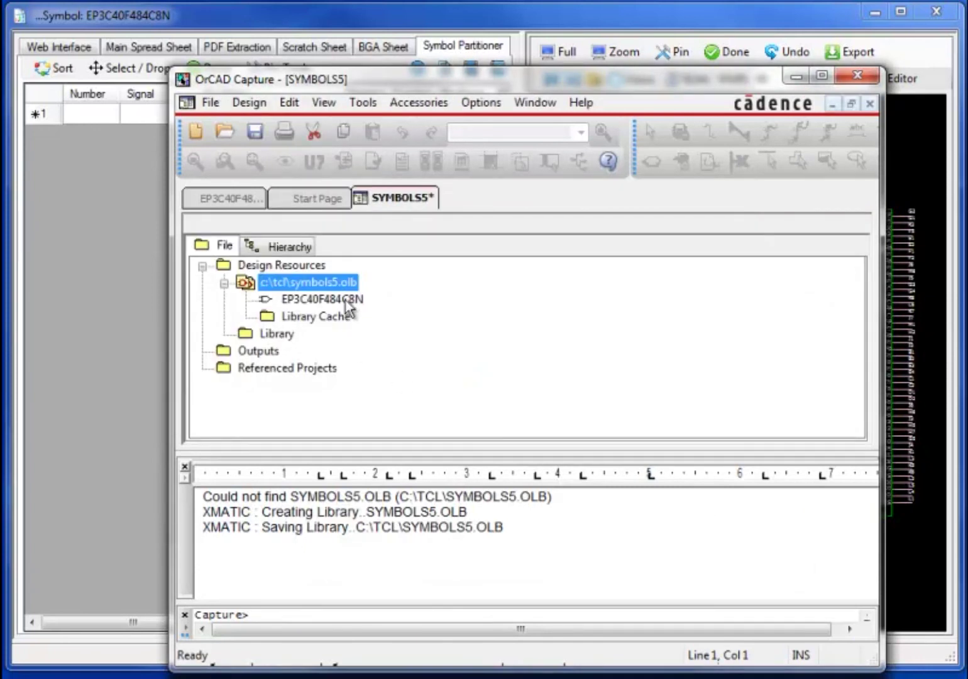
double_click(345, 298)
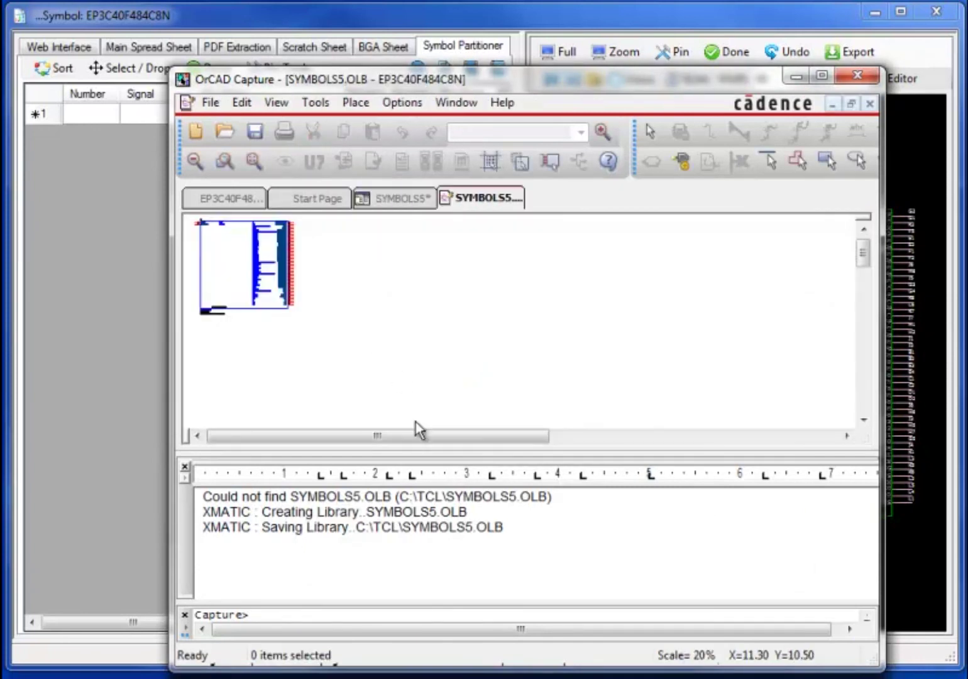
Enlarge and zoom into the part to read its pin names, then close OrCAD Capture
left_click_drag(443, 455, 440, 575)
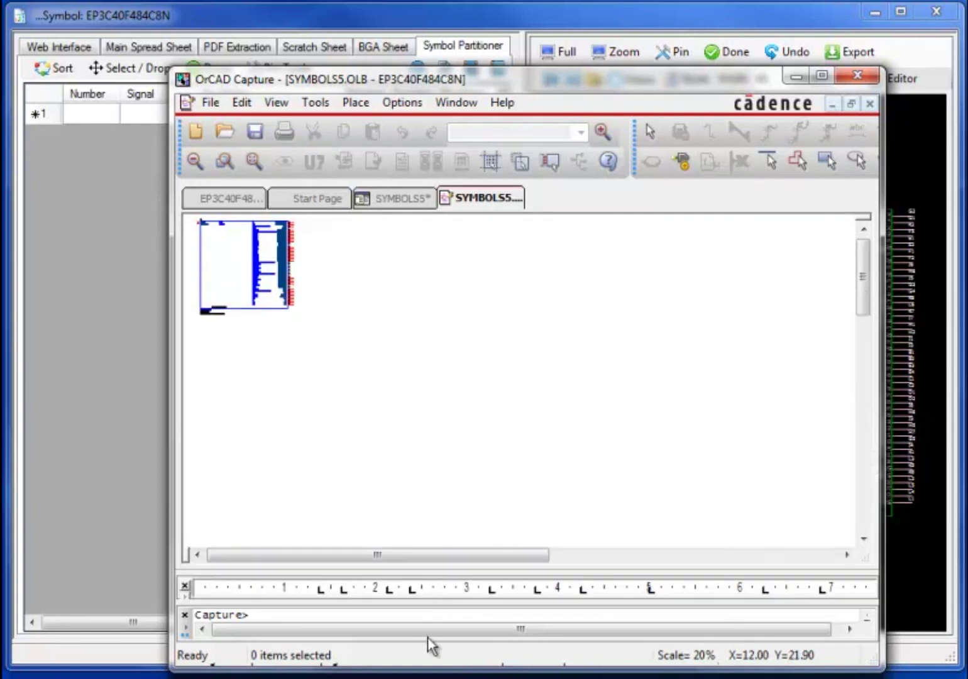
left_click(431, 171)
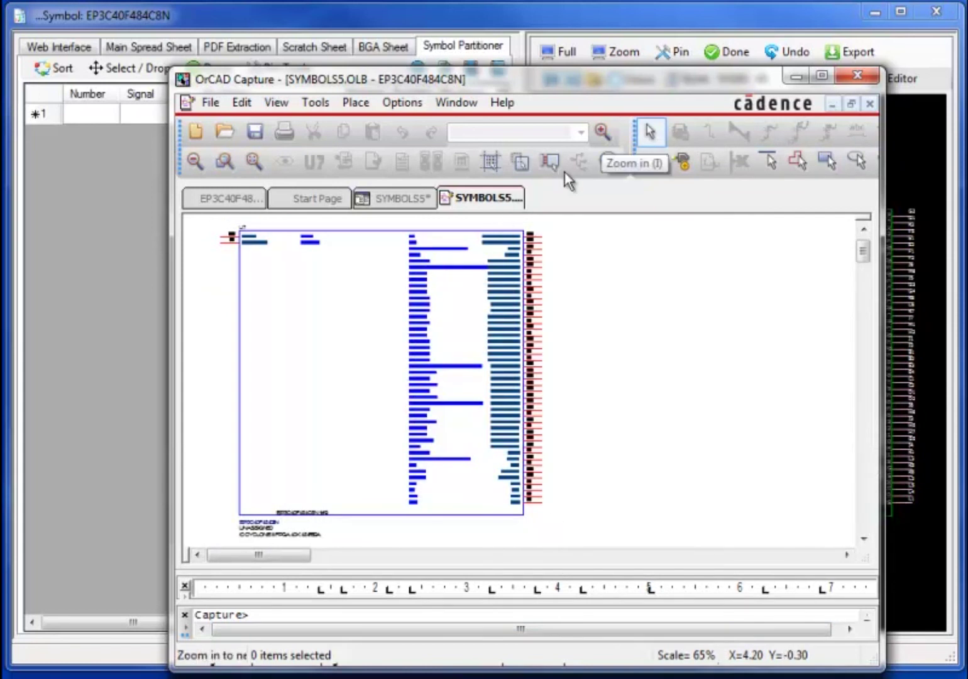
left_click(602, 131)
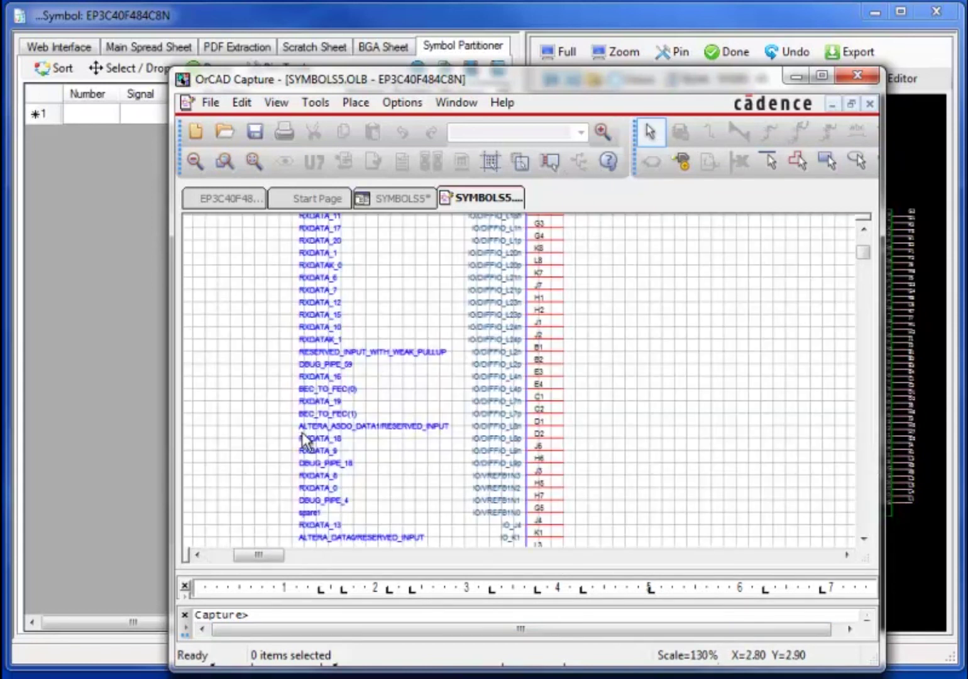
scroll(358, 377, "down", 5)
scroll(362, 374, "down", 1)
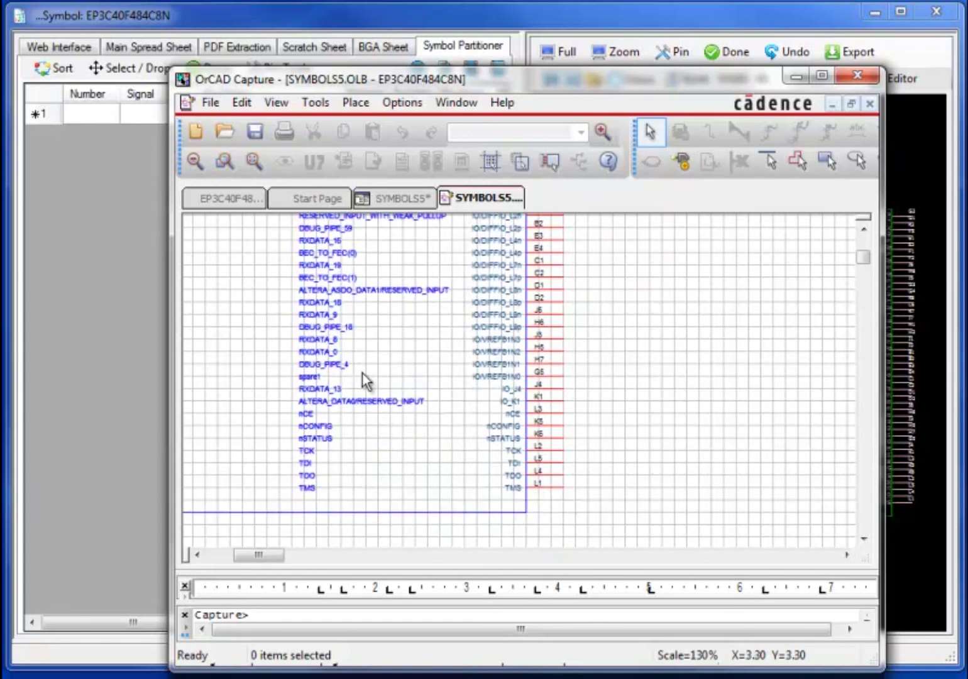
scroll(362, 373, "down", 1)
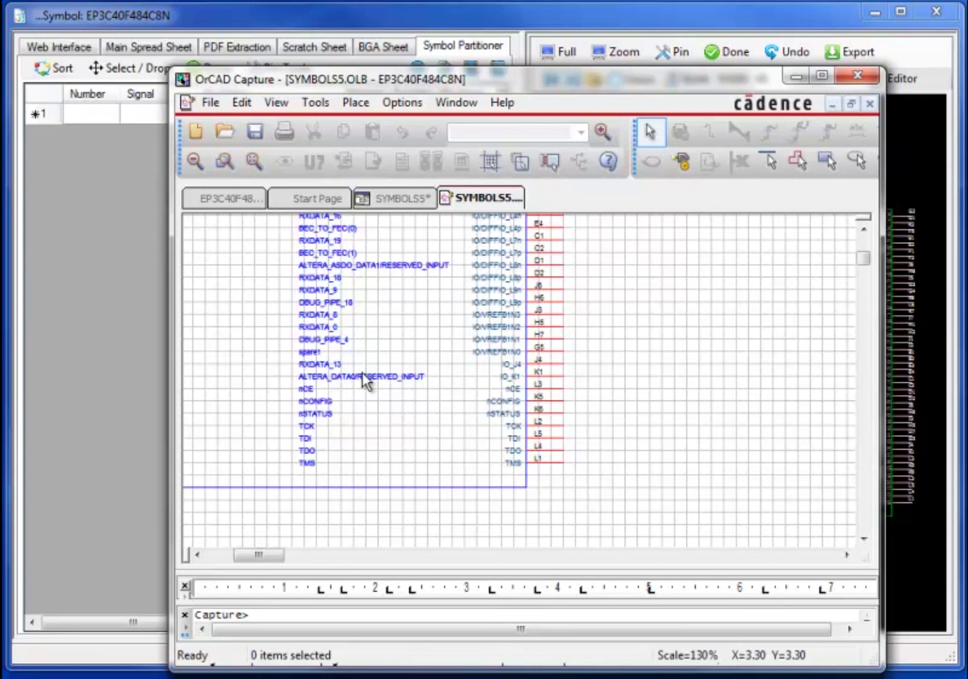
left_click(858, 76)
Reload the EP3C40F484C8N symbol .xml from Local Libraries > Symbols into the Main Spread Sheet and widen the grid
key("Return")
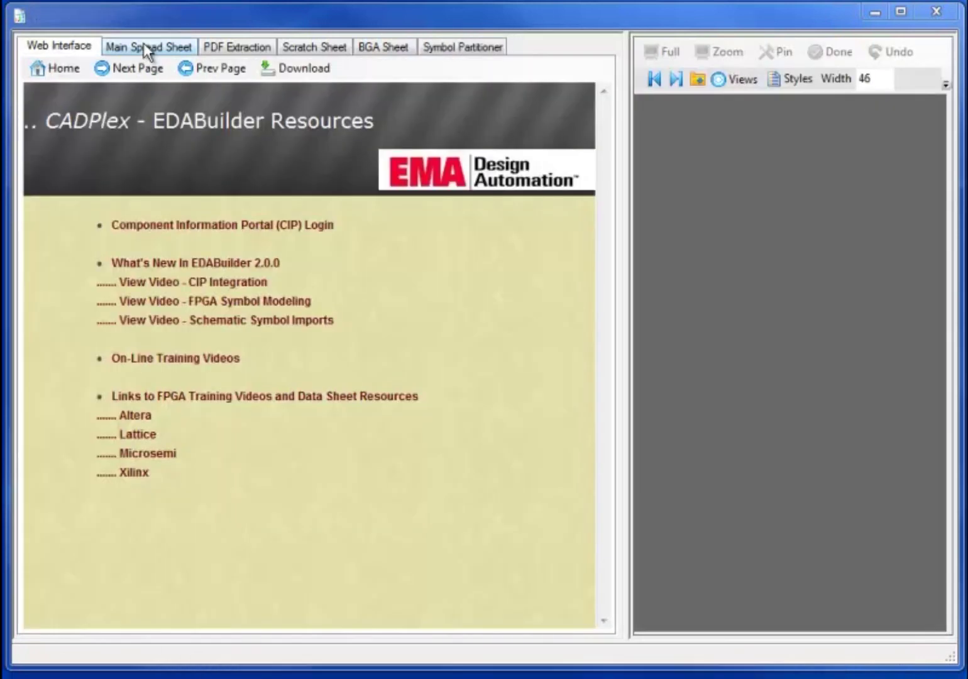
left_click(144, 45)
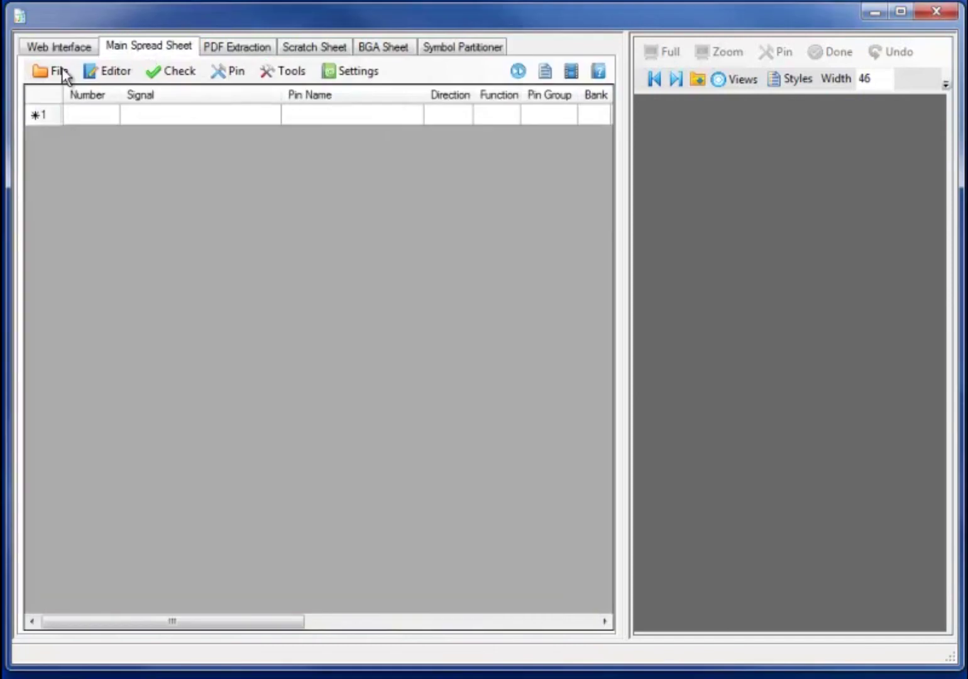
left_click(62, 70)
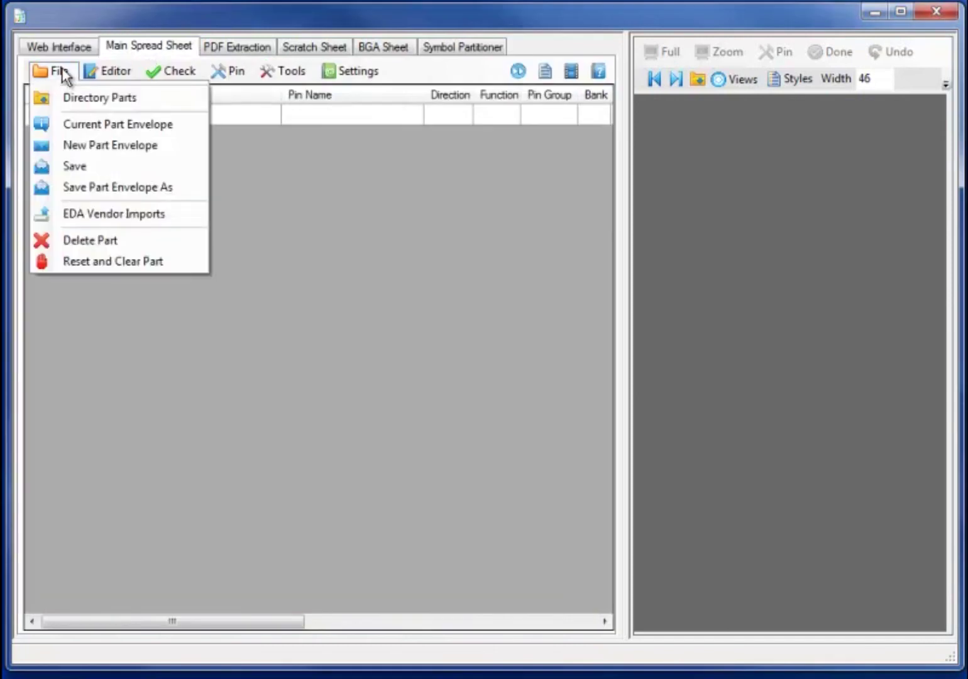
left_click(73, 97)
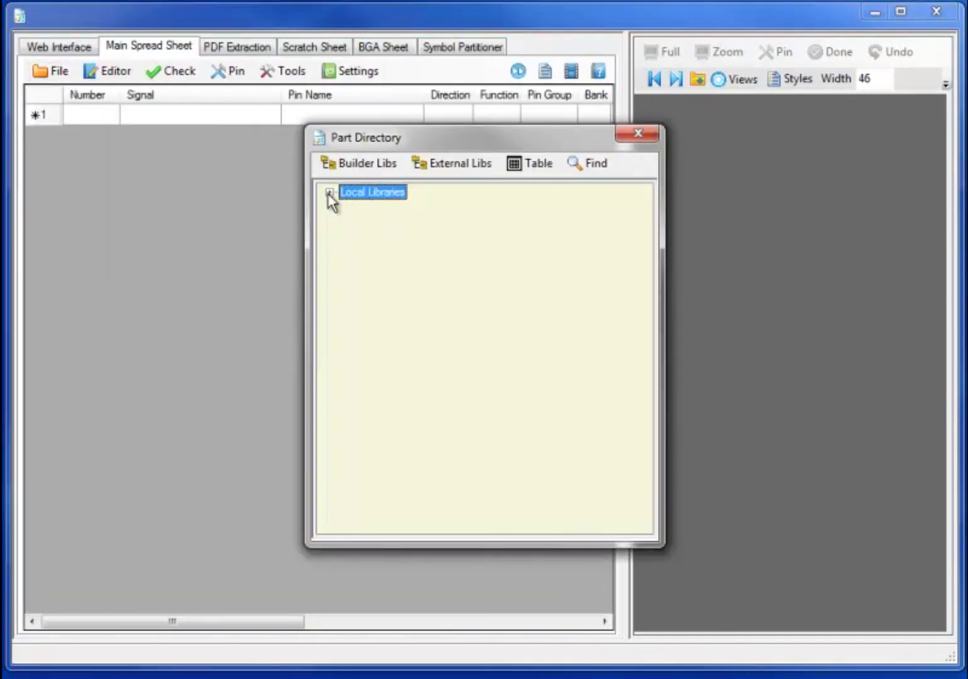
left_click(329, 193)
left_click(347, 209)
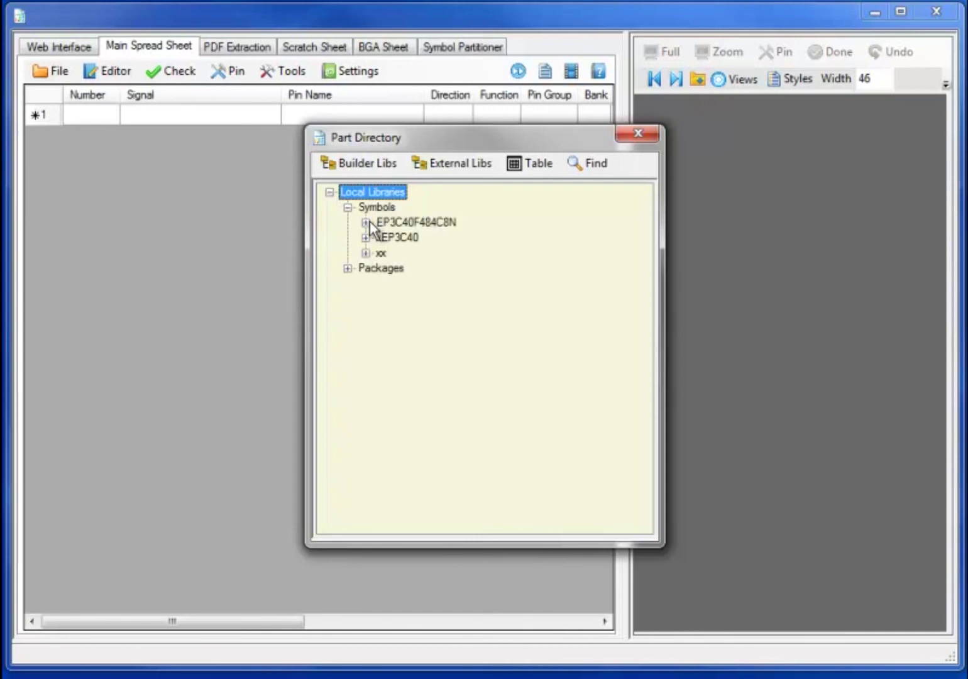
left_click(366, 223)
double_click(413, 239)
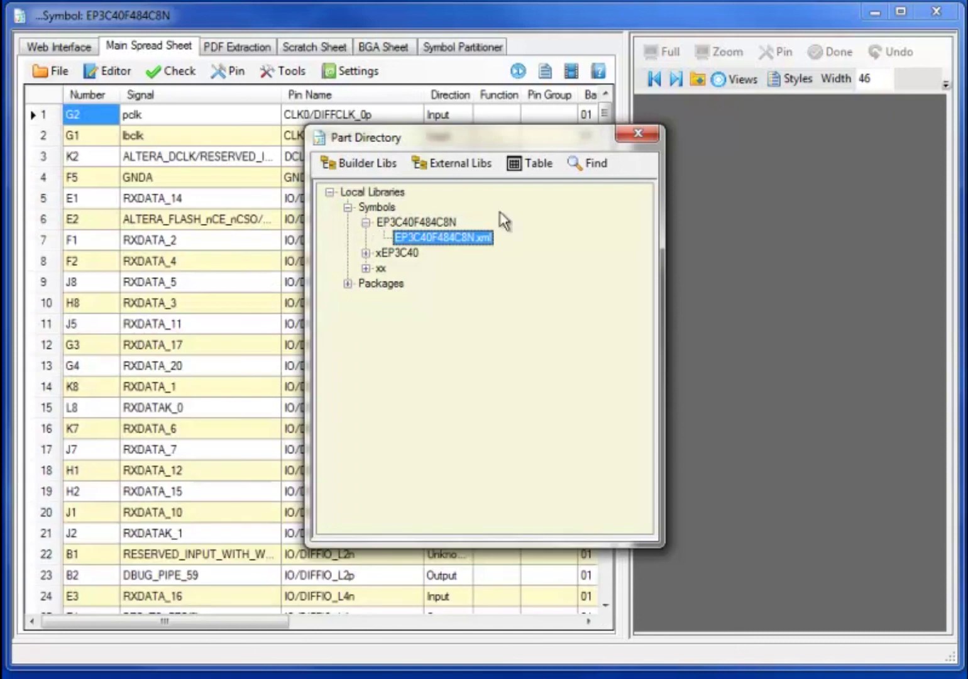
left_click(631, 136)
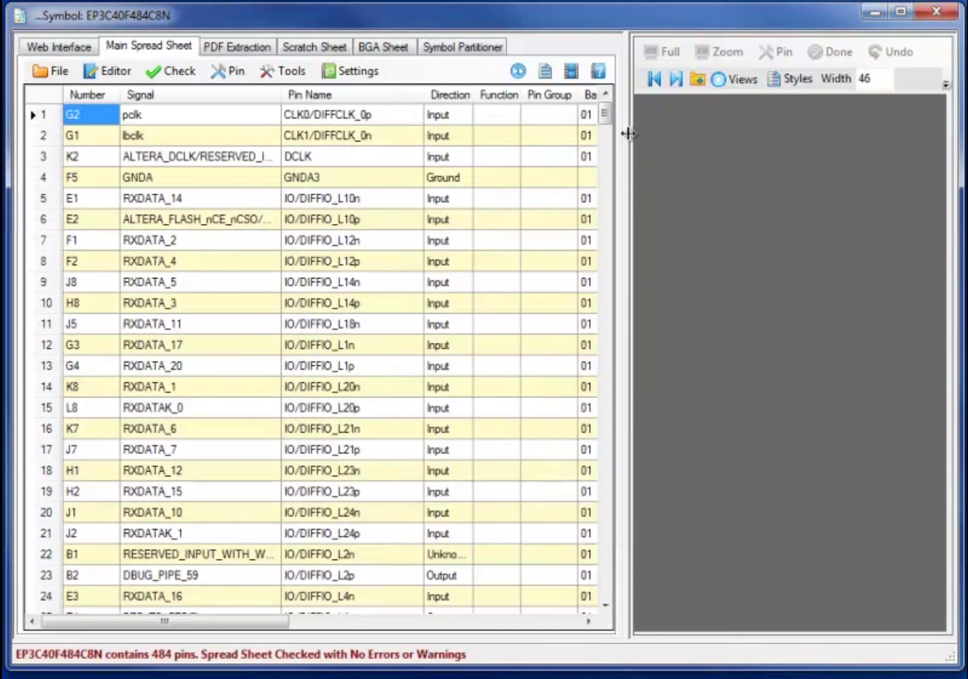
left_click_drag(628, 133, 842, 439)
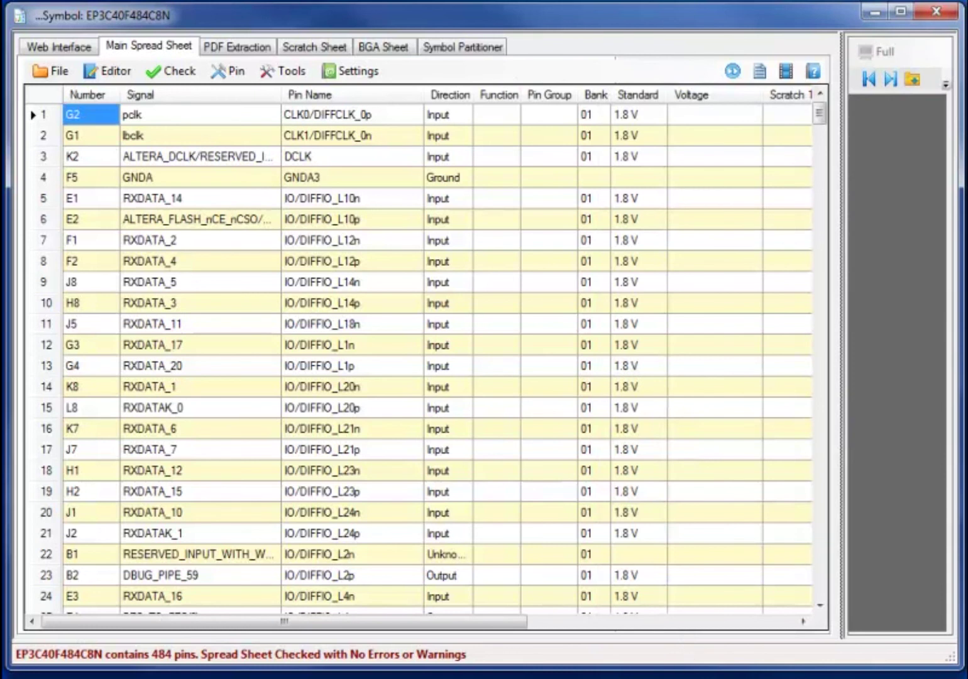
Import 484PinAltera_R2.pin as an Altera Quartus II report into the Scratch Sheet, 484 rows, no errors
left_click(307, 50)
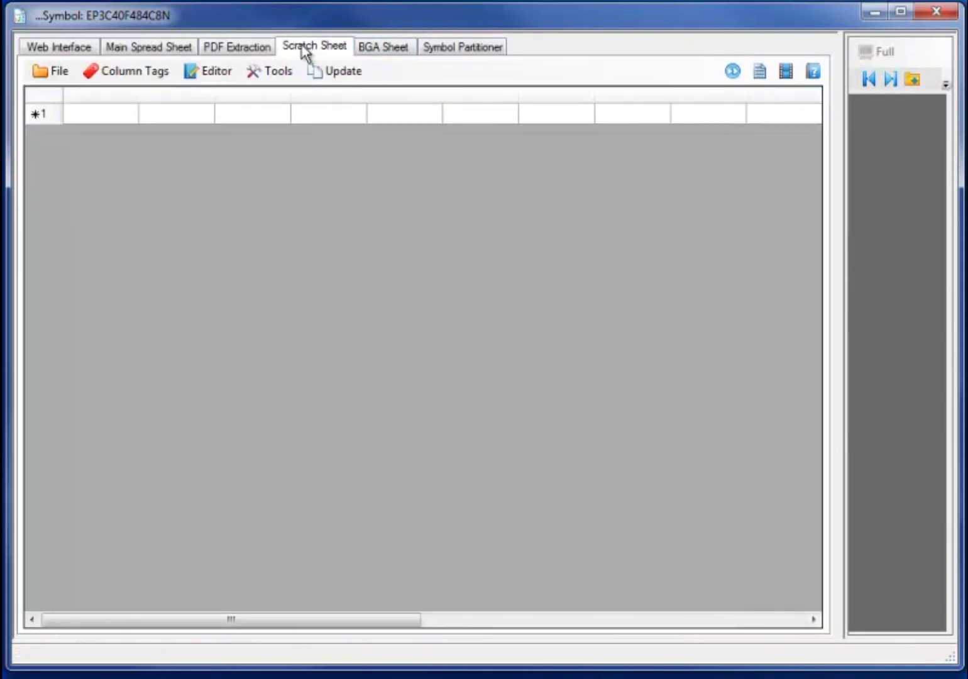
key("alt+f")
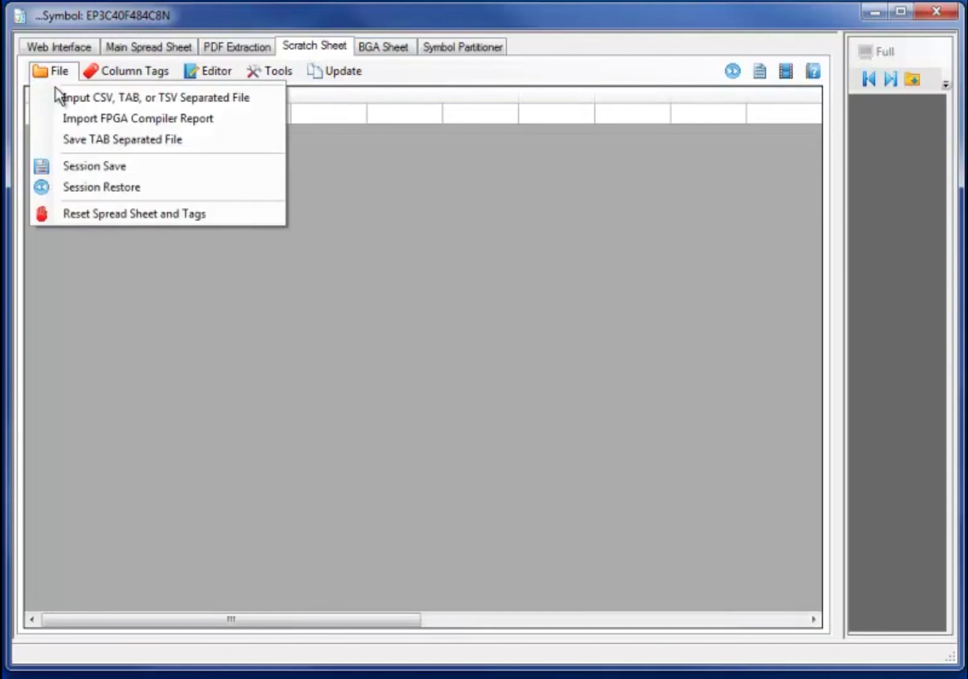
left_click(55, 117)
left_click(354, 311)
left_click(382, 421)
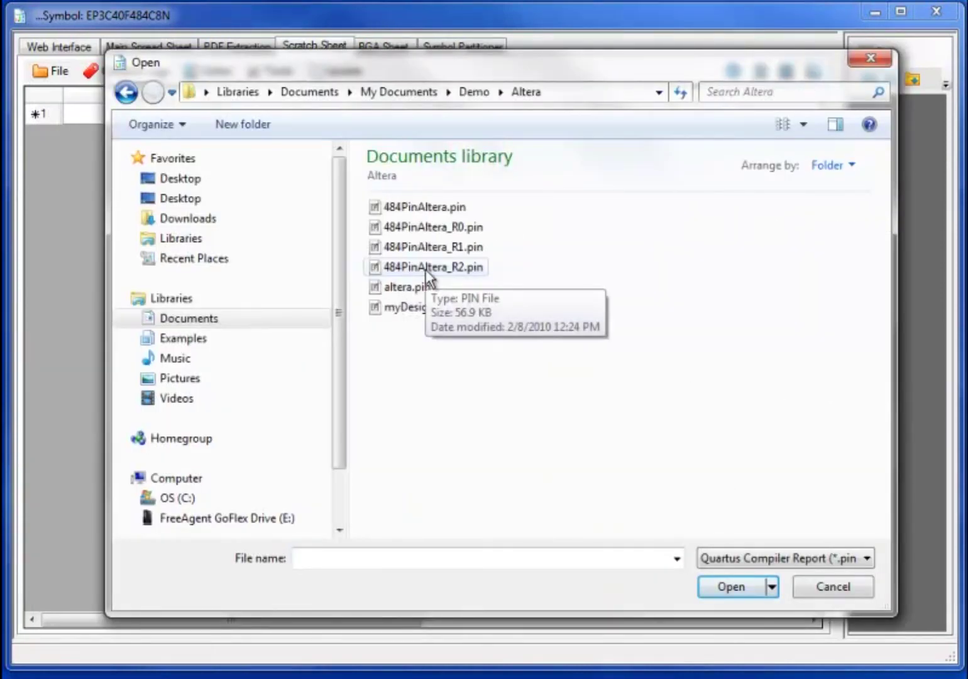
left_click(430, 268)
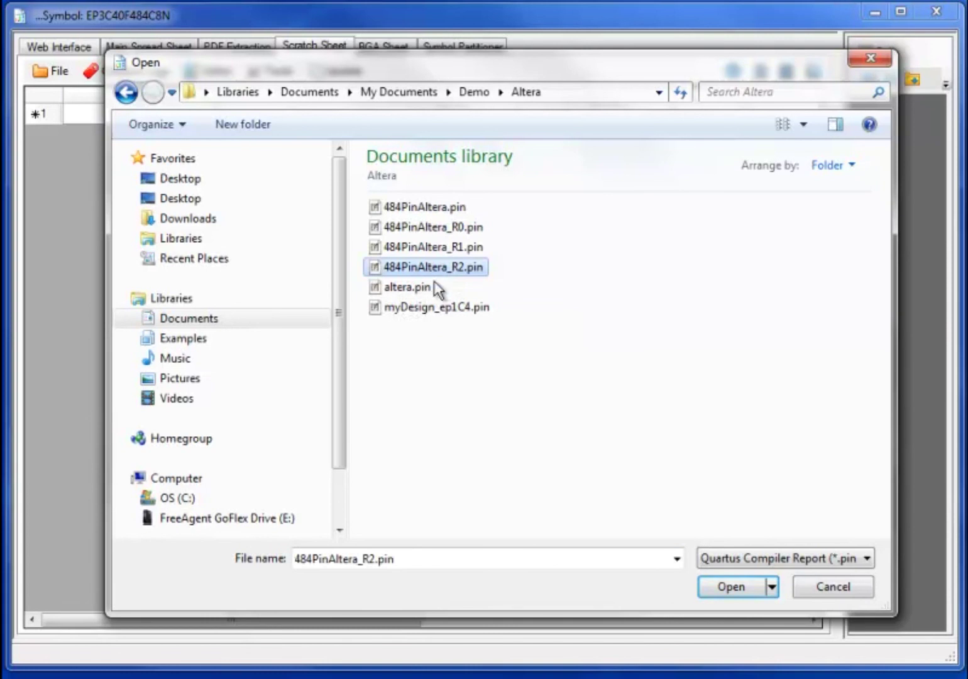
left_click(706, 593)
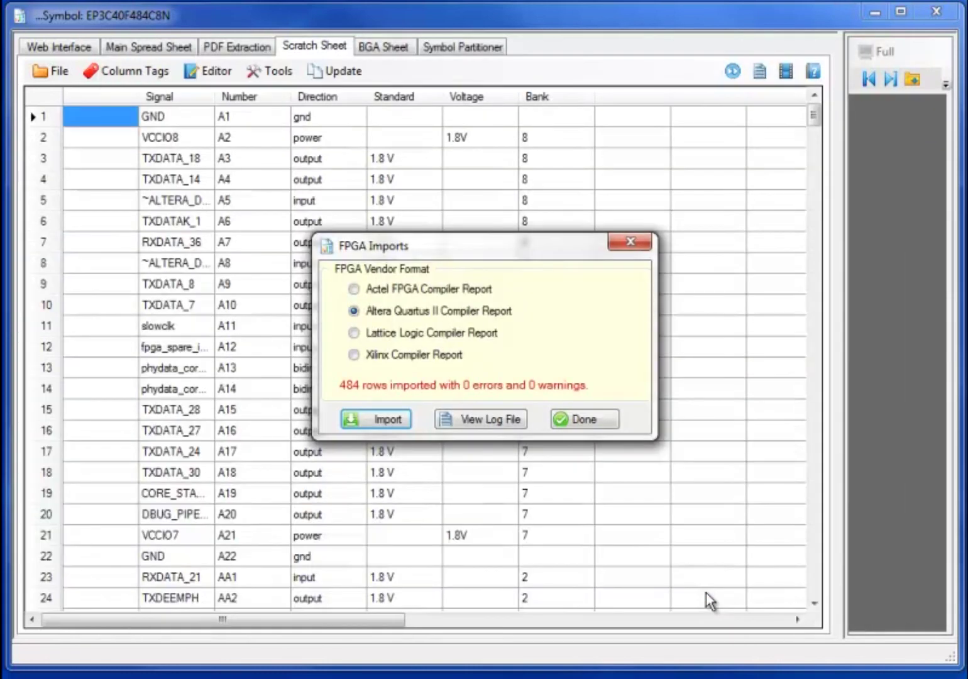
left_click(594, 426)
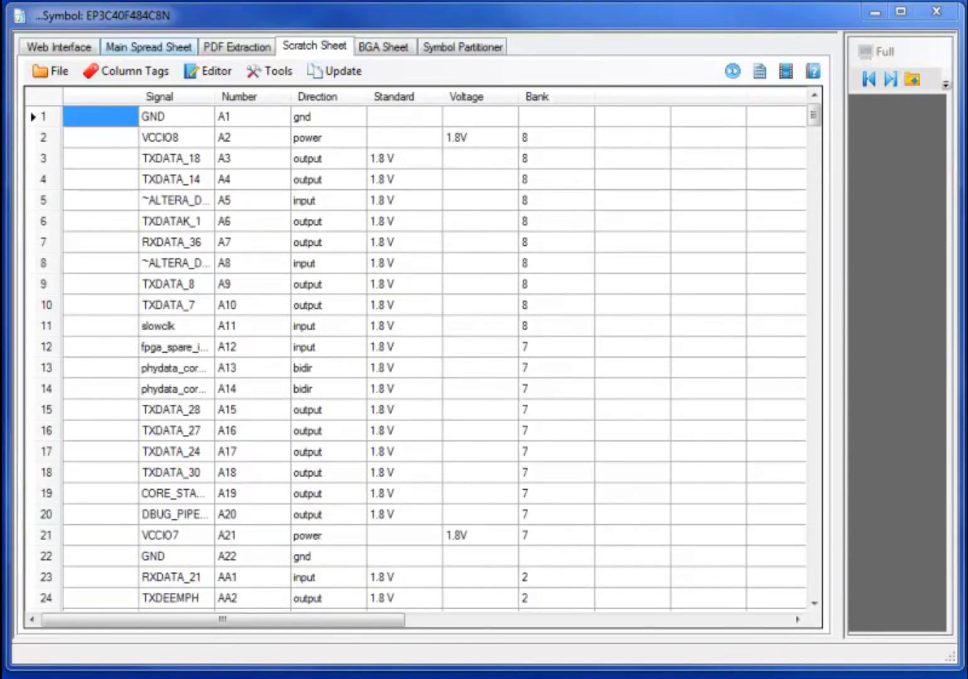
Back-annotate the Main Spread Sheet to the FPGA symbol set, saving all 484 pin placements and viewing the log
left_click(148, 46)
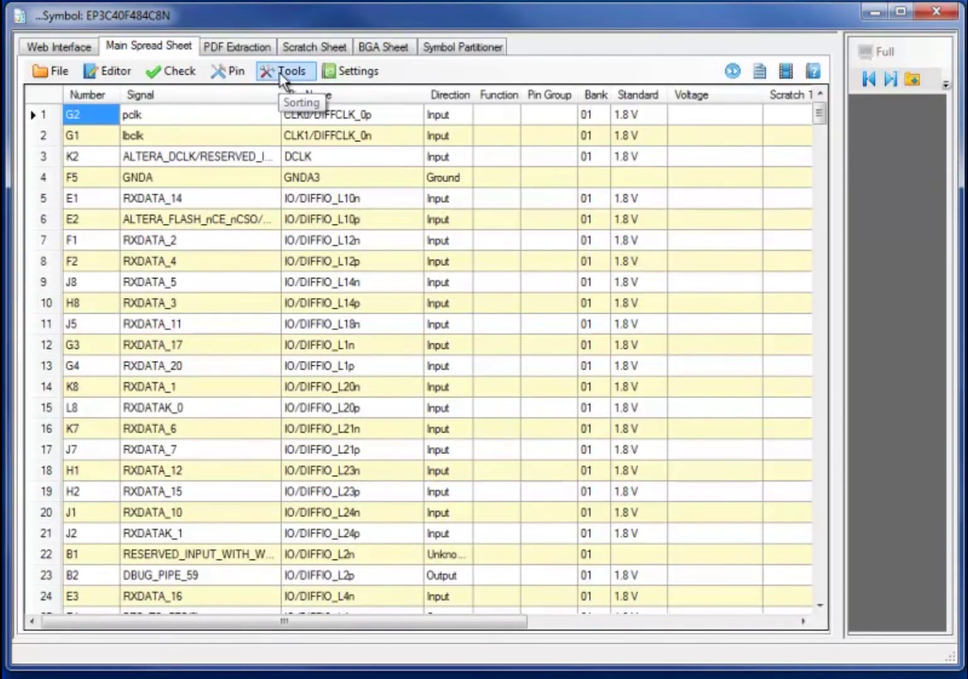
left_click(284, 73)
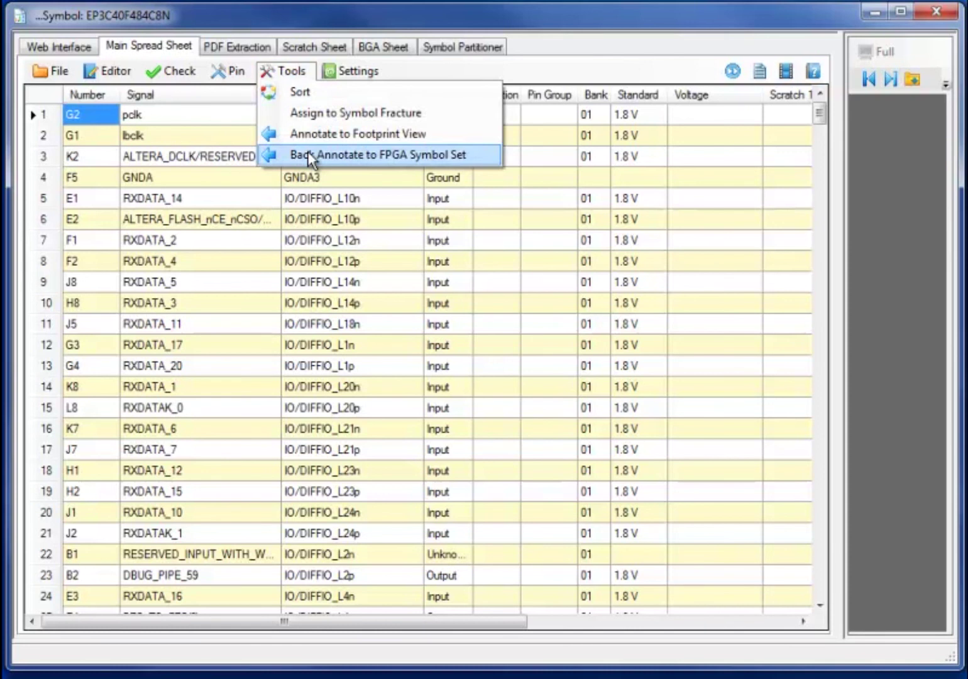
left_click(308, 157)
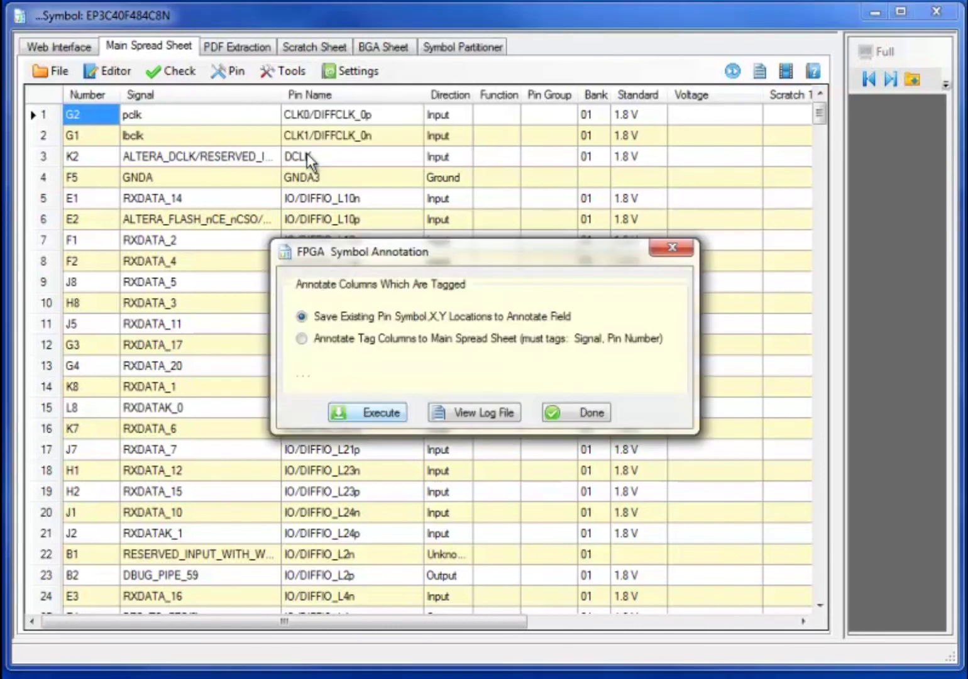
left_click(376, 413)
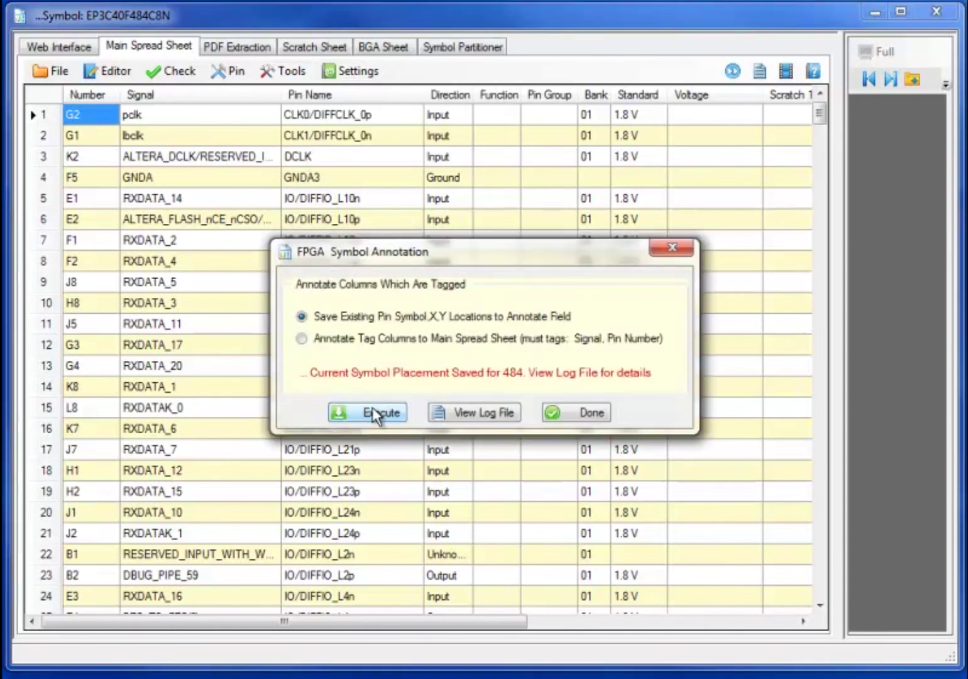
left_click(505, 420)
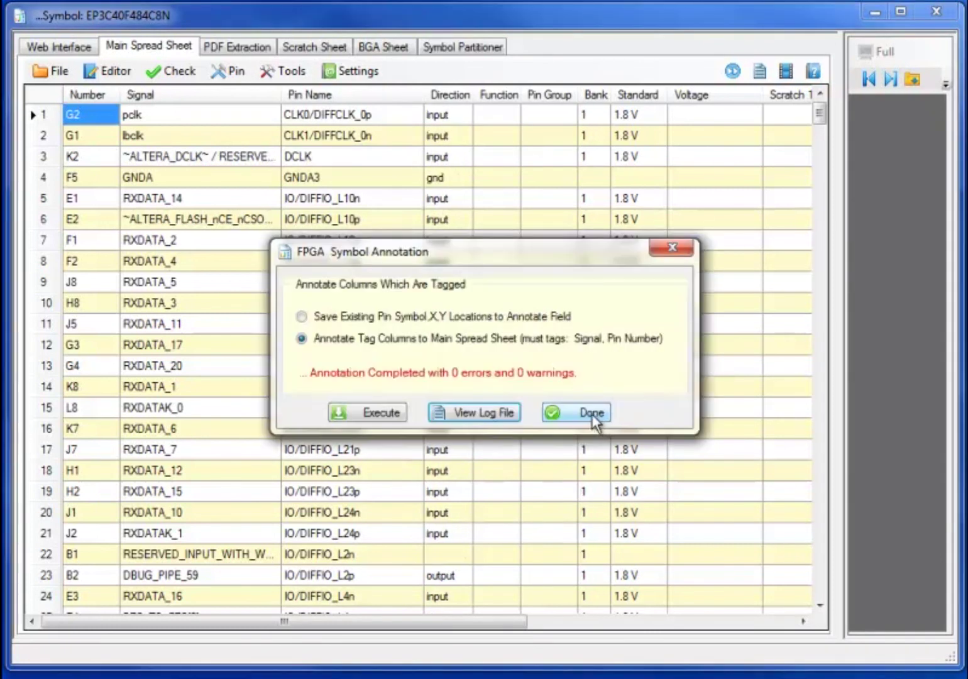
Widen the Symbol Partitioner preview and review Fracture List parts 9 and 1, ending on part 1
left_click(584, 416)
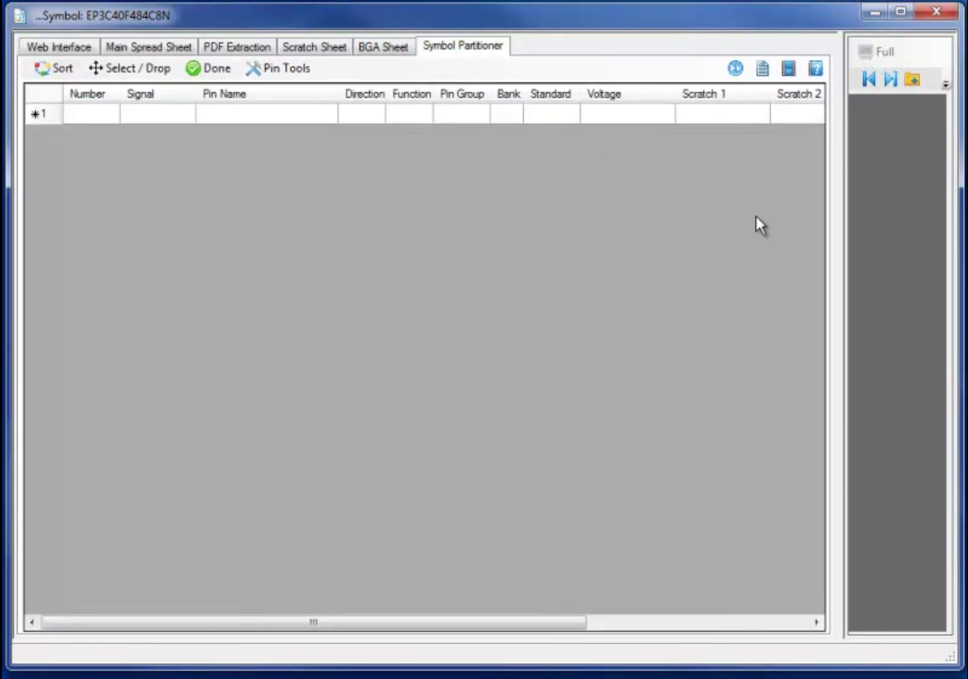
left_click_drag(840, 245, 545, 230)
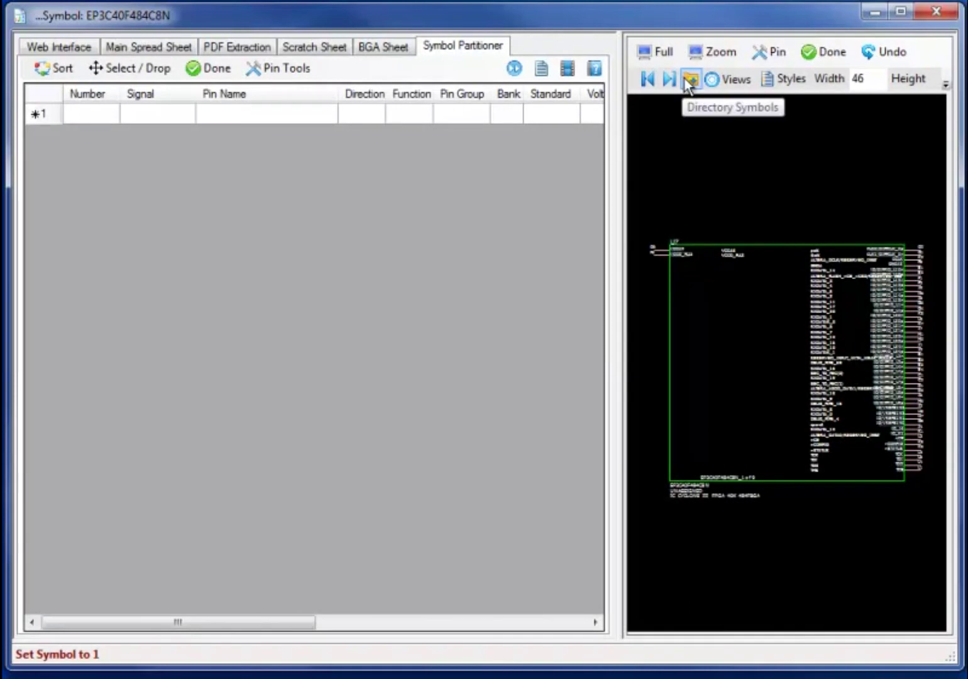
left_click(685, 79)
left_click(431, 110)
left_click(433, 211)
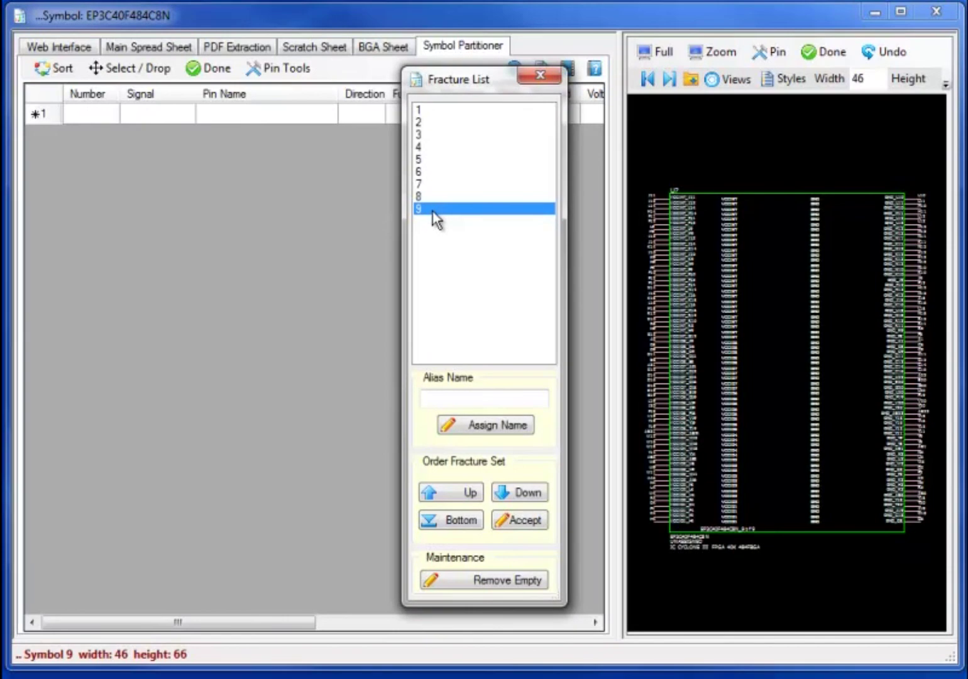
left_click(422, 112)
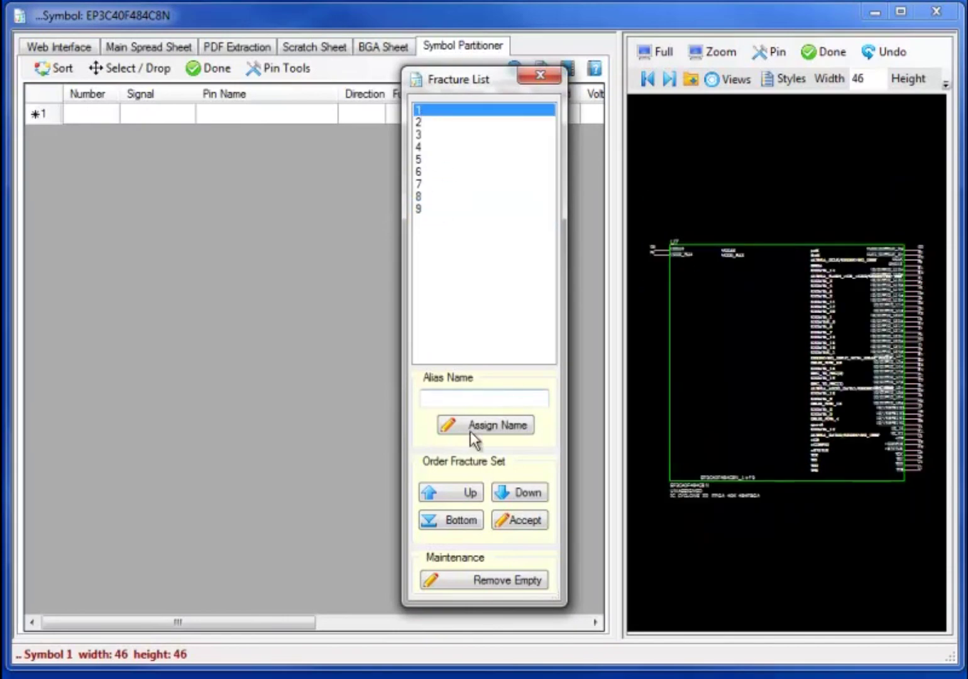